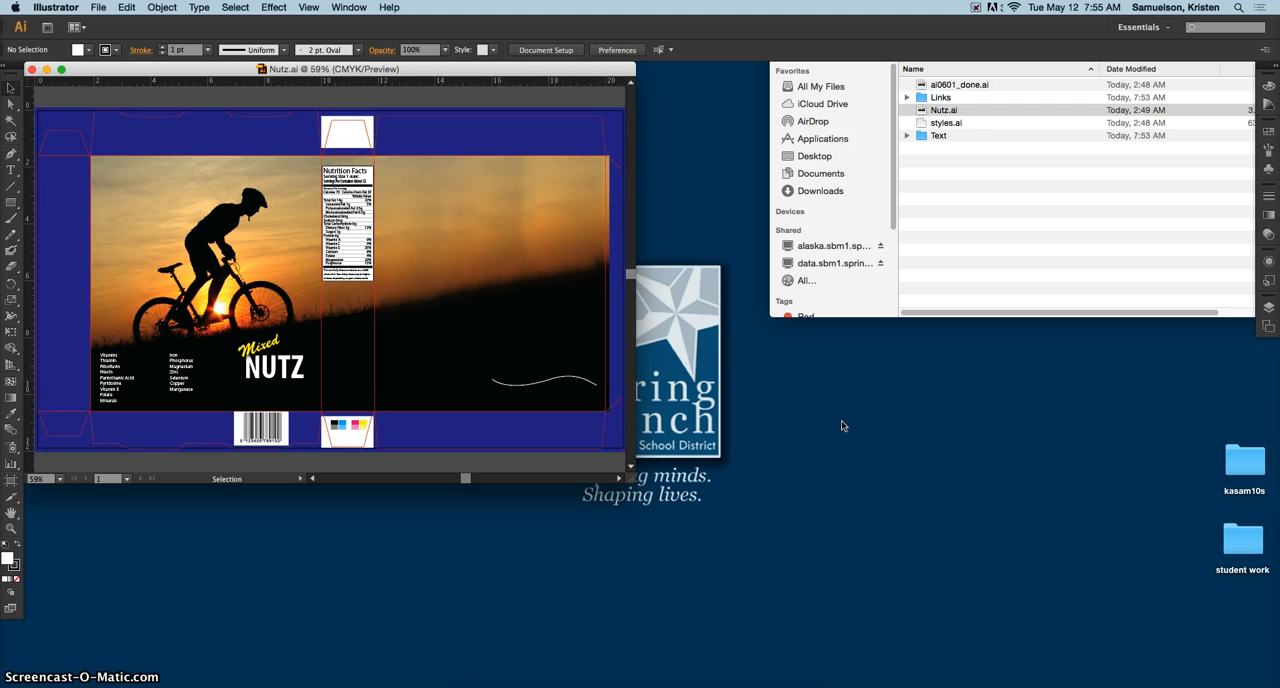
Step: Enlarge the Nutz.ai document window so the whole package layout fits, and show the artwork at 100%
{"action": "left_click_drag", "start_coordinate": [634, 480], "coordinate": [1020, 658]}
{"action": "key", "text": "super+0"}
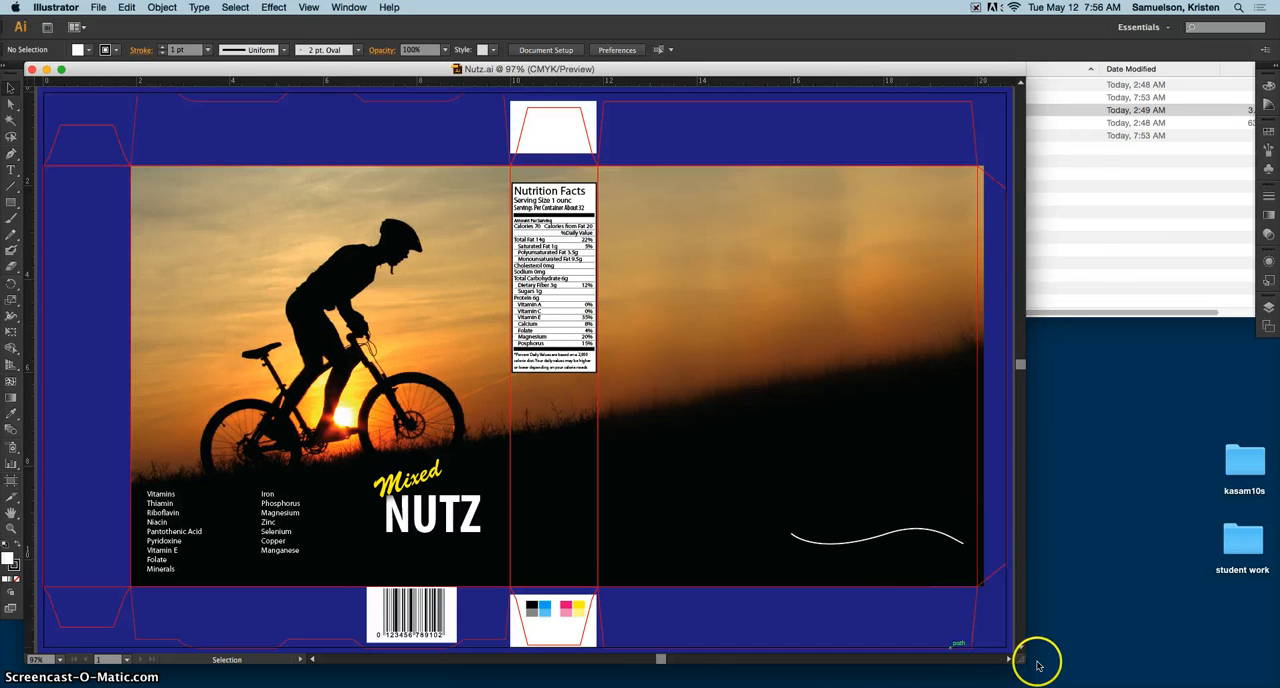
{"action": "left_click_drag", "start_coordinate": [1019, 651], "coordinate": [1080, 678]}
{"action": "key", "text": "super+1"}
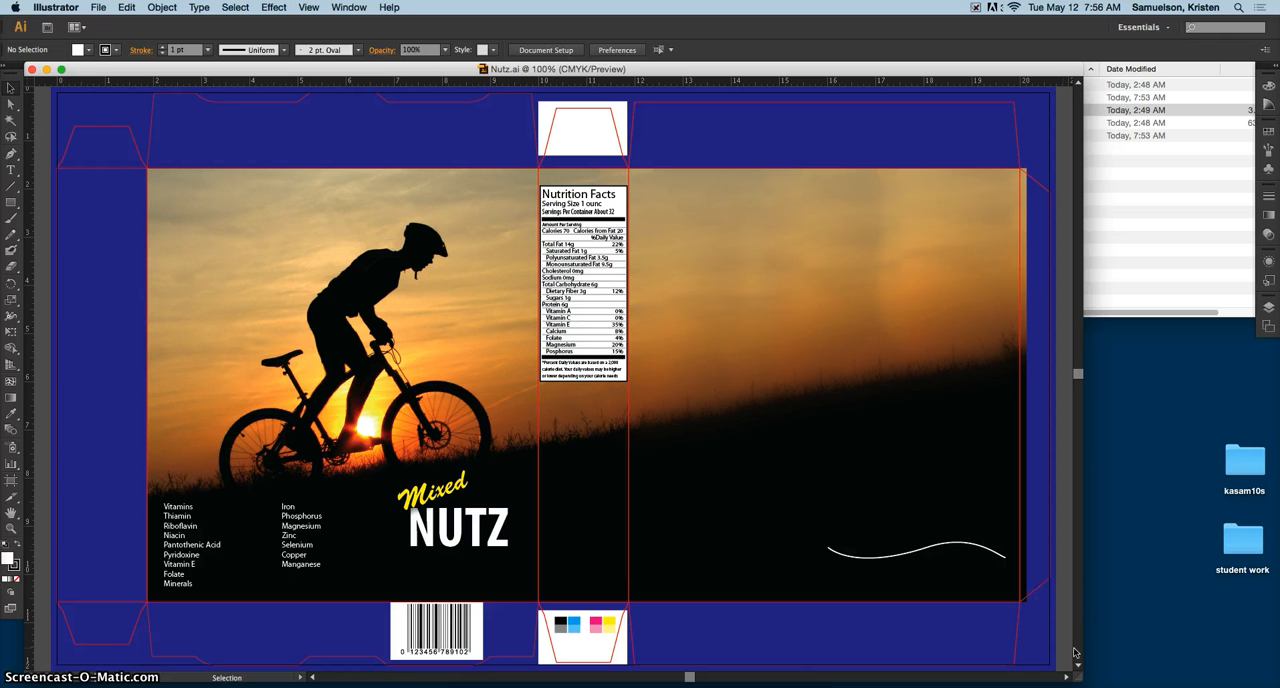
Step: On the Artwork layer, add point type reading "Nutz provides energy to get you through the day!" at the photo's upper-left corner
{"action": "left_click", "coordinate": [1274, 66]}
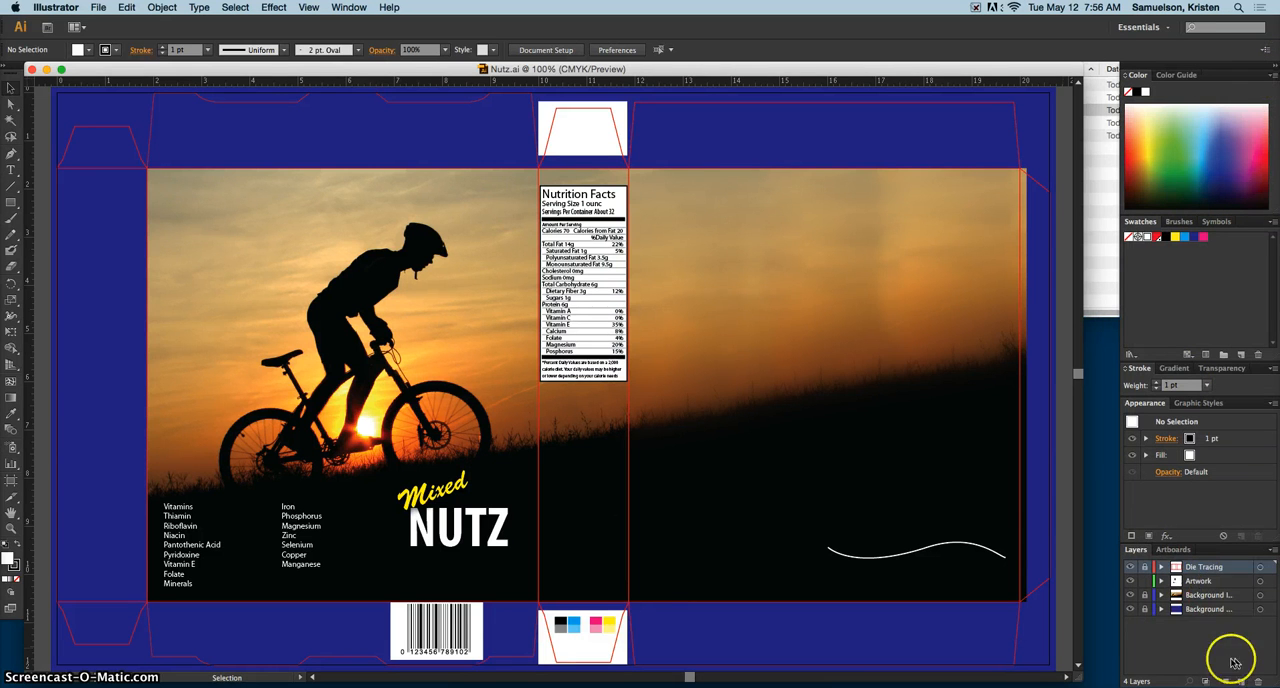
{"action": "left_click", "coordinate": [1190, 582]}
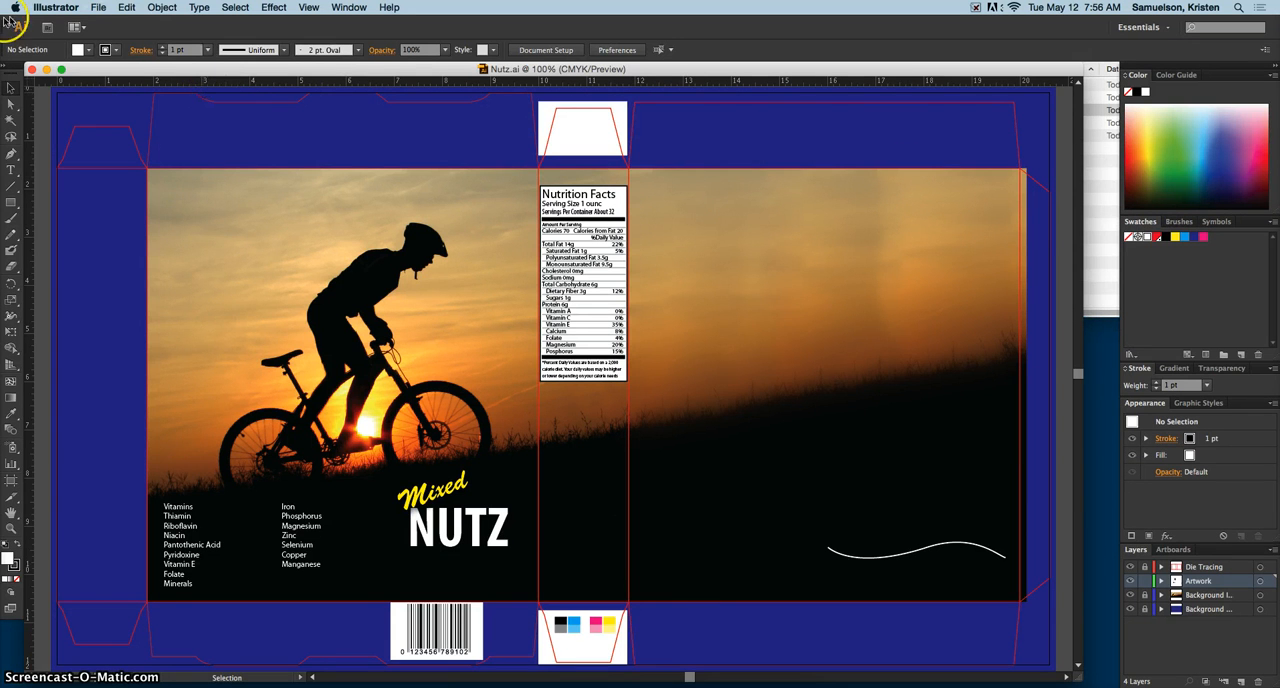
{"action": "left_click", "coordinate": [10, 171]}
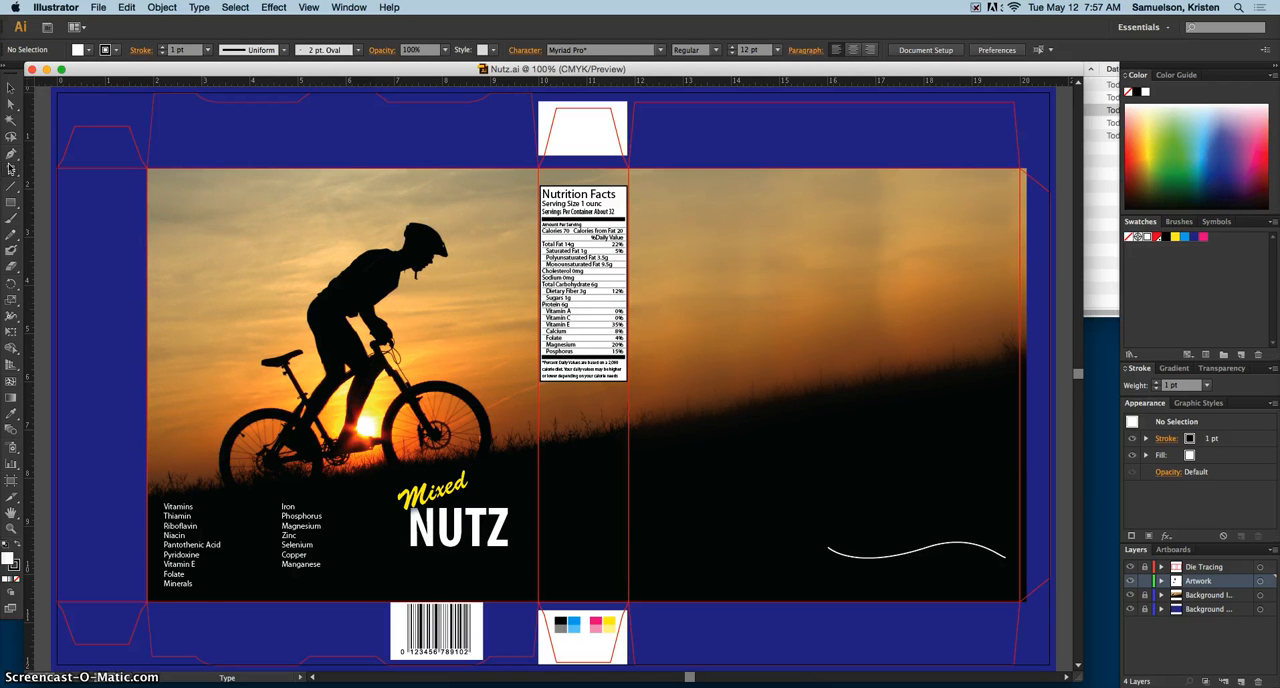
{"action": "left_click", "coordinate": [21, 168]}
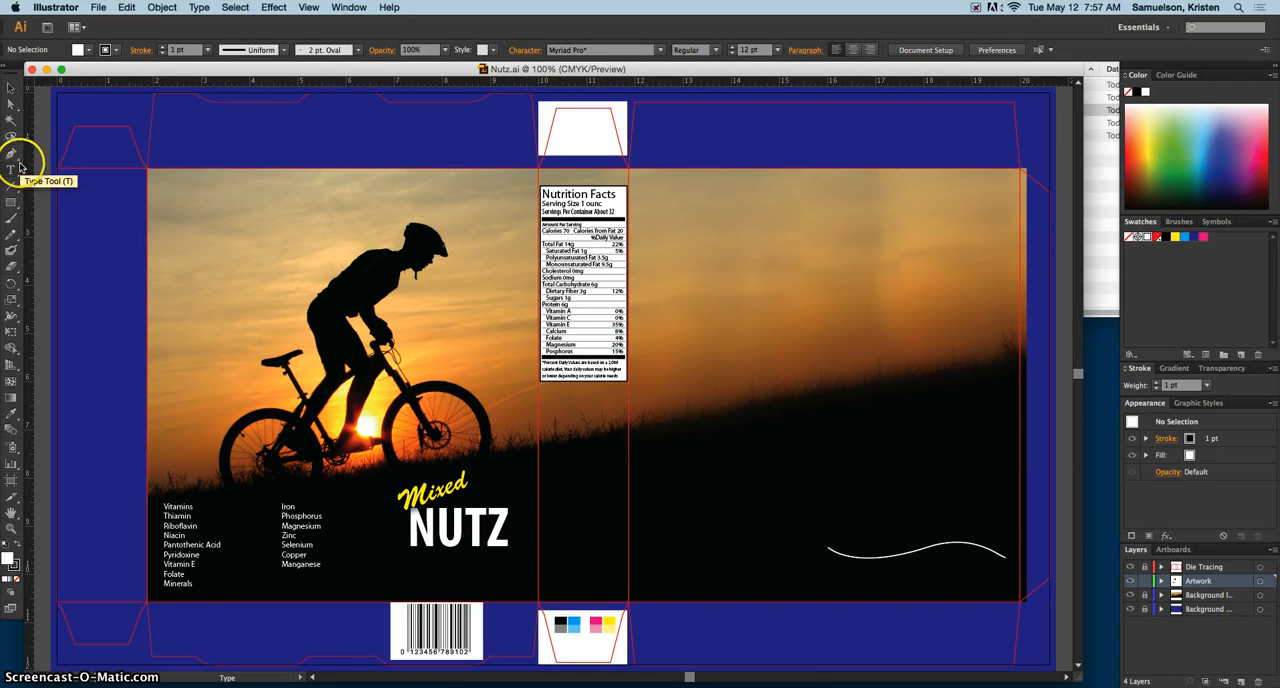
{"action": "left_click", "coordinate": [158, 181]}
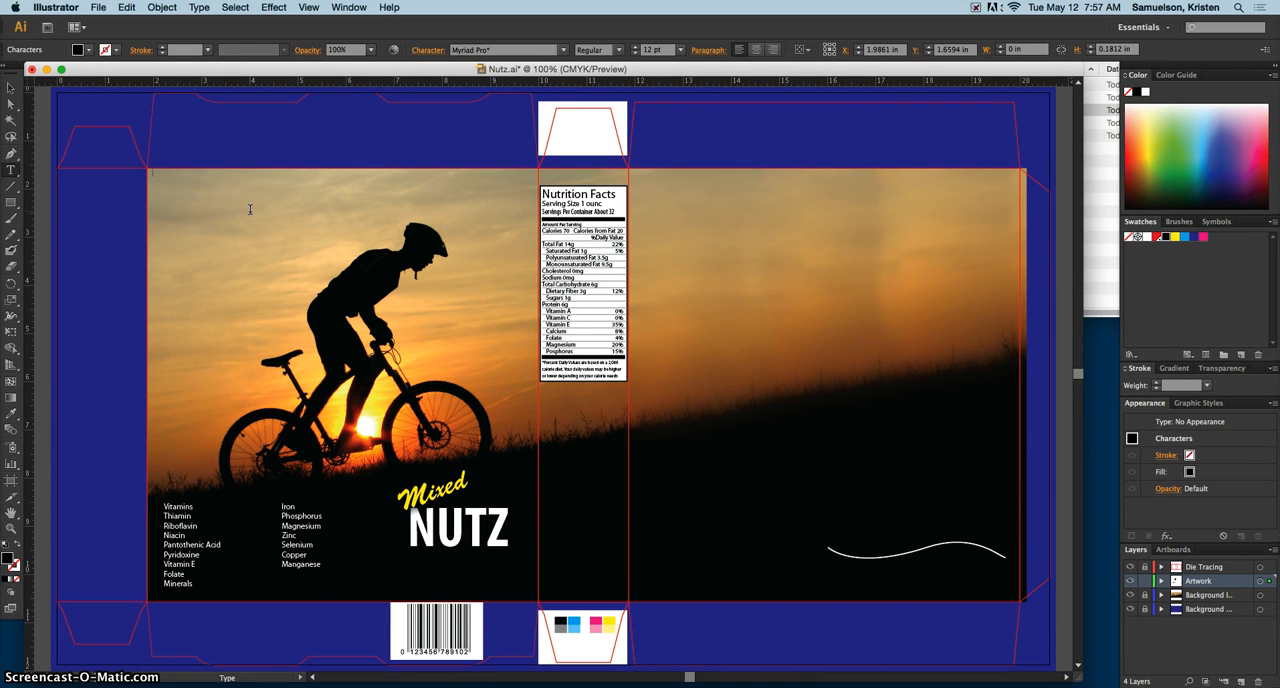
{"action": "type", "text": "Nutz provides energy to get you through the day"}
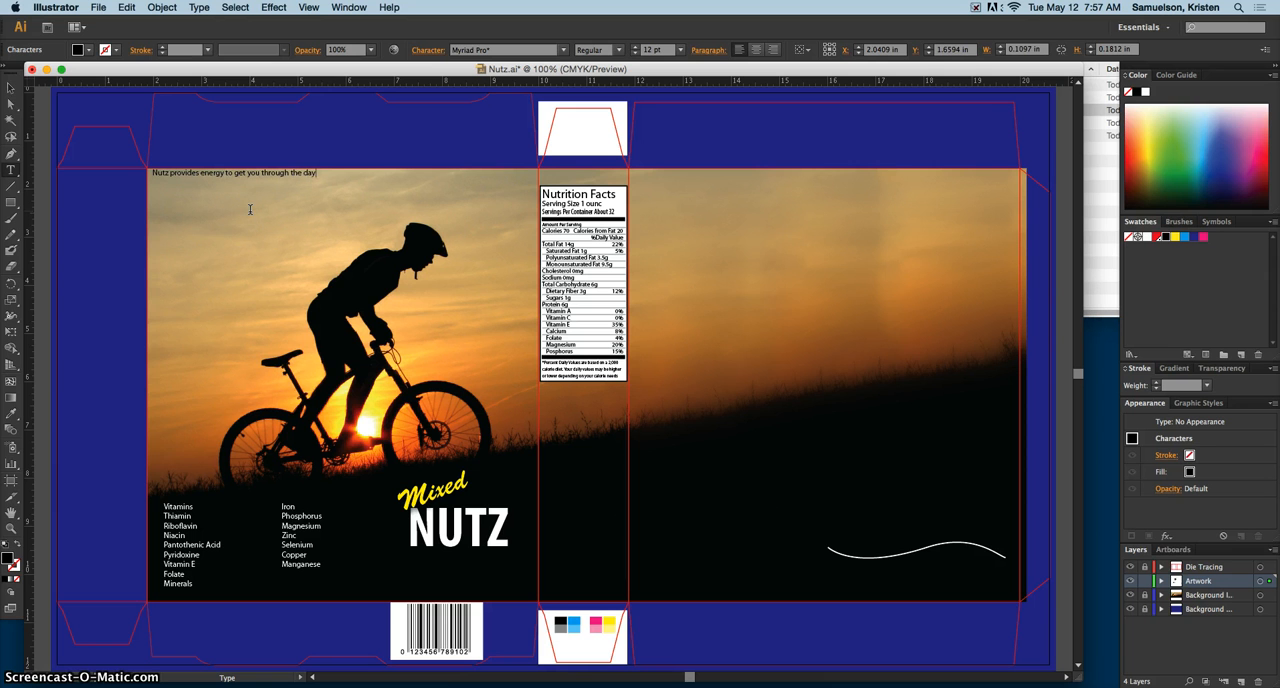
{"action": "type", "text": "!"}
Step: Set the font style of the whole "Nutz provides energy" tagline to Bold Italic
{"action": "triple_click", "coordinate": [252, 172]}
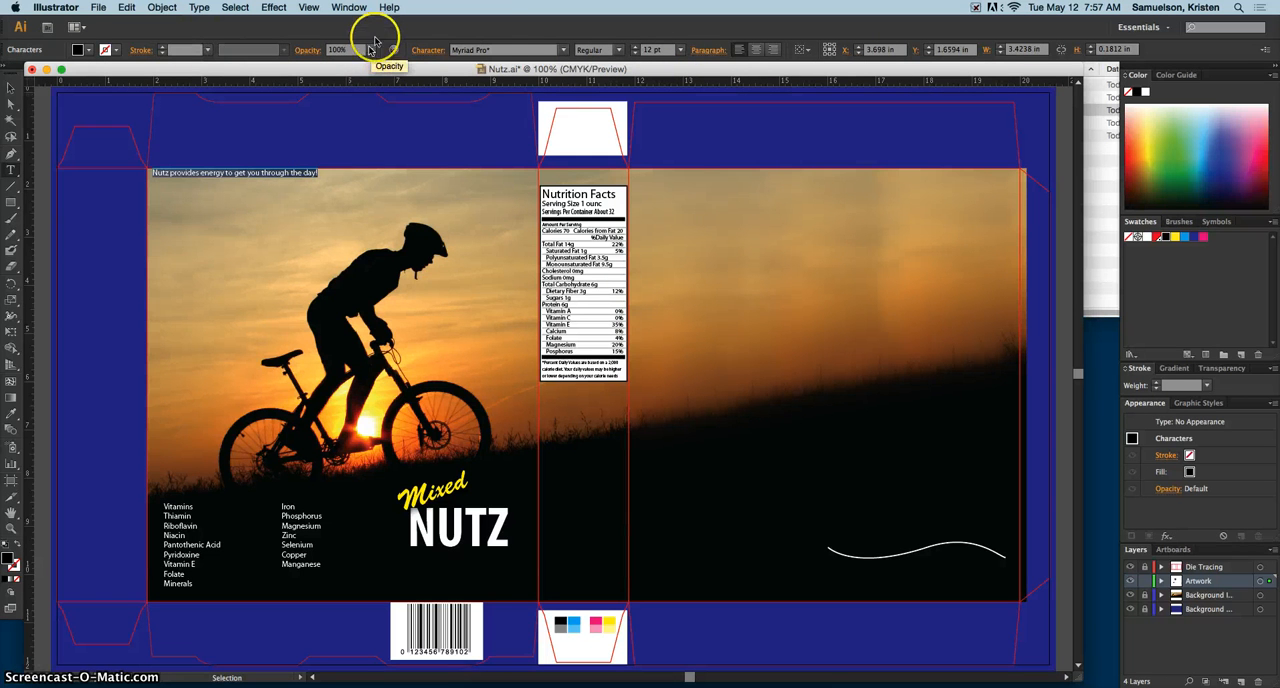
{"action": "left_click", "coordinate": [352, 8]}
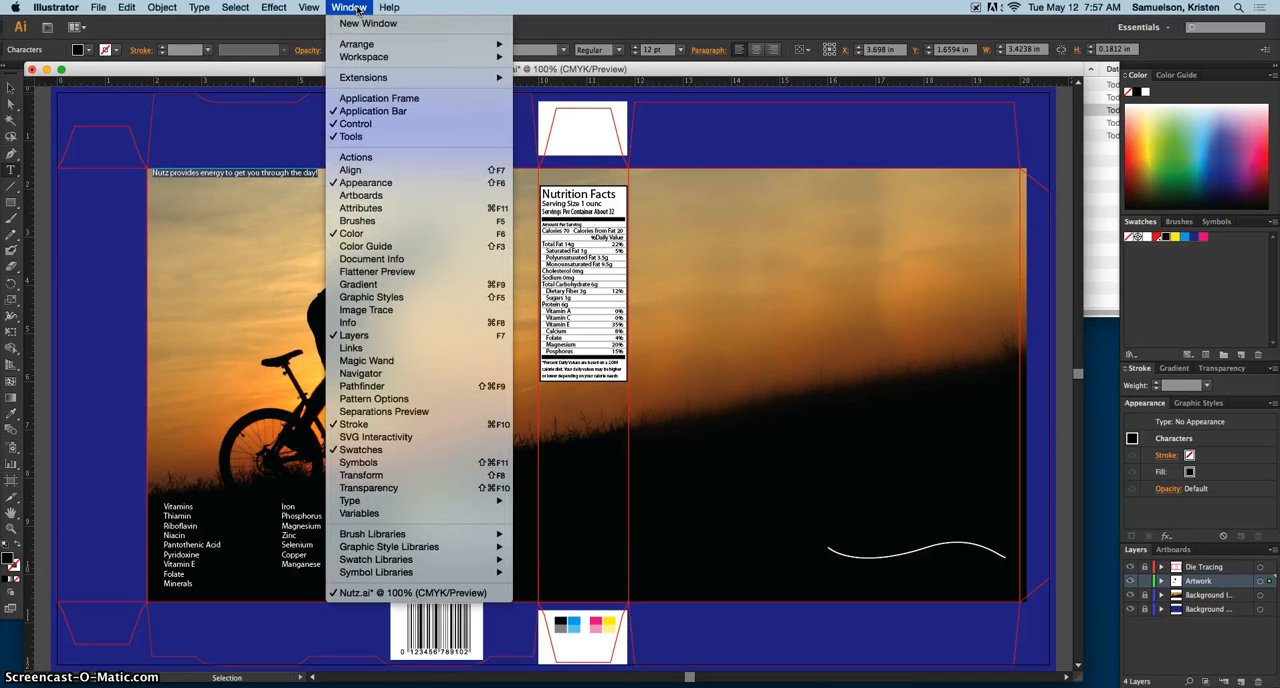
{"action": "mouse_move", "coordinate": [478, 500]}
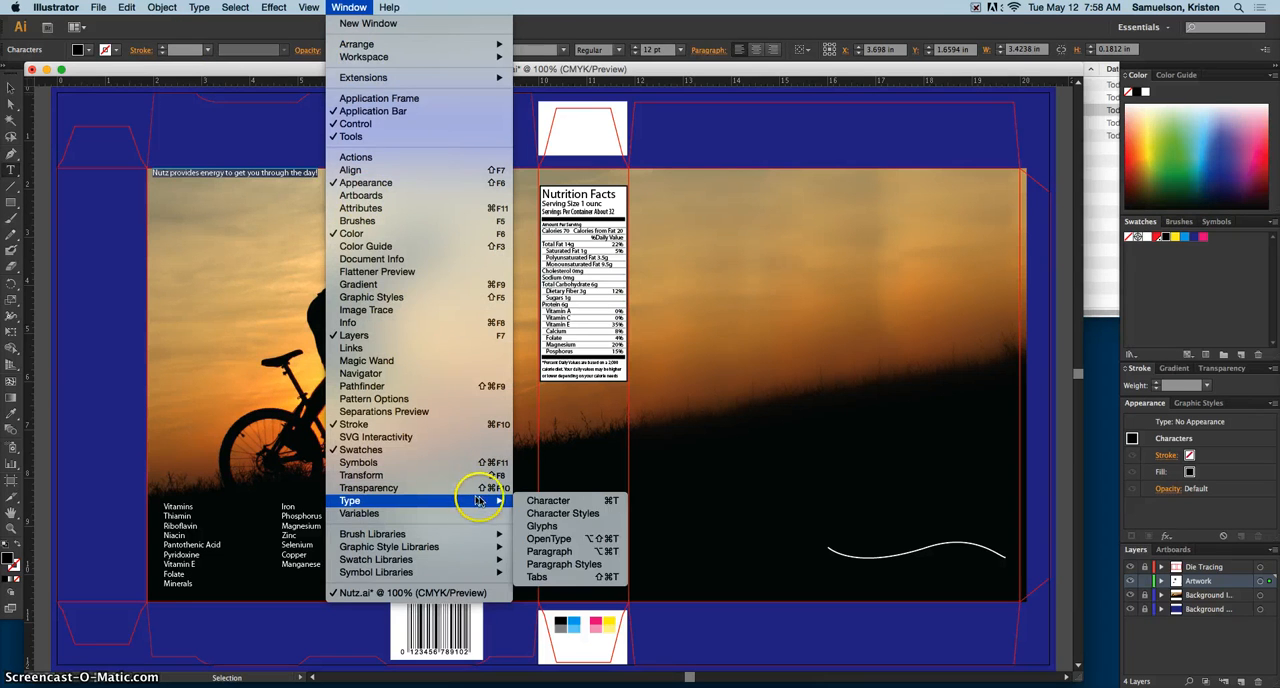
{"action": "left_click", "coordinate": [586, 25]}
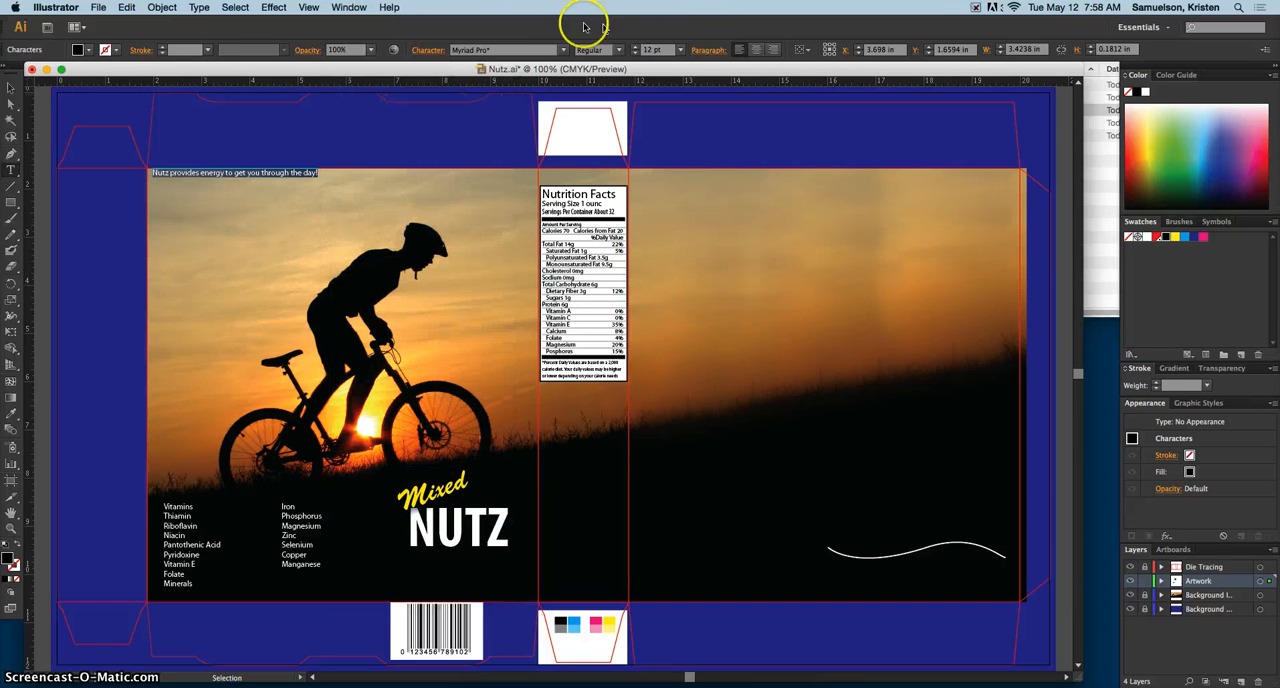
{"action": "left_click", "coordinate": [430, 51]}
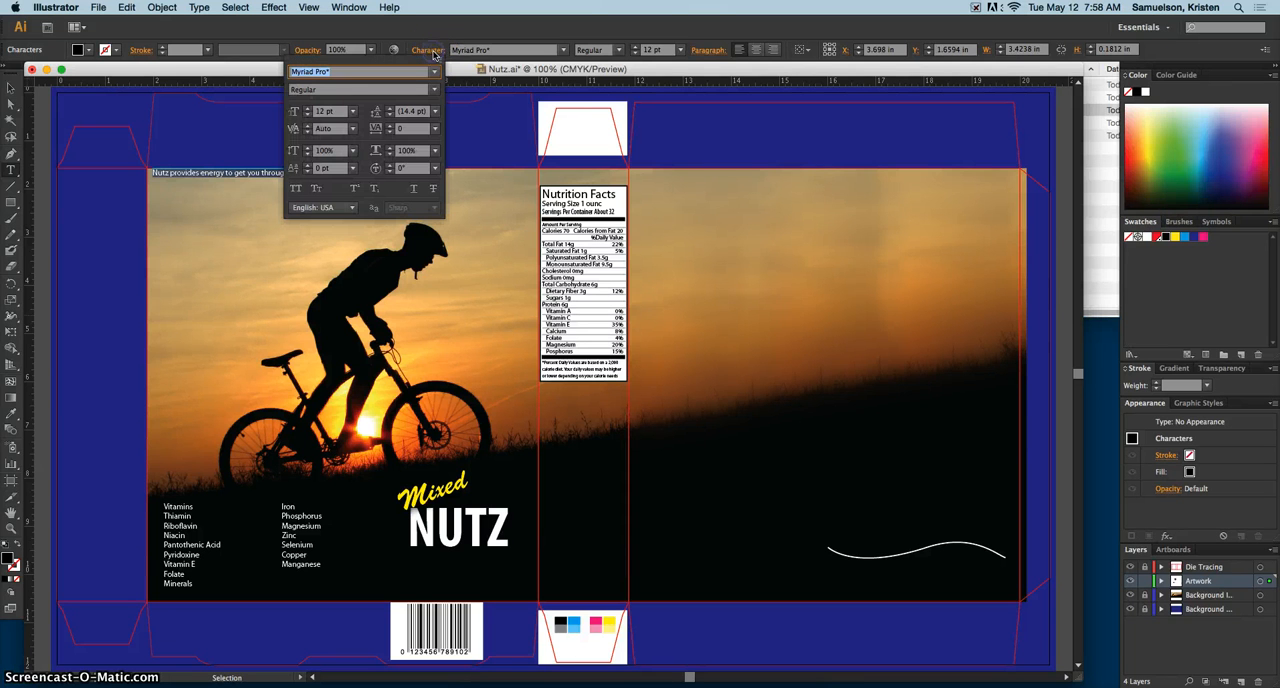
{"action": "left_click", "coordinate": [436, 91]}
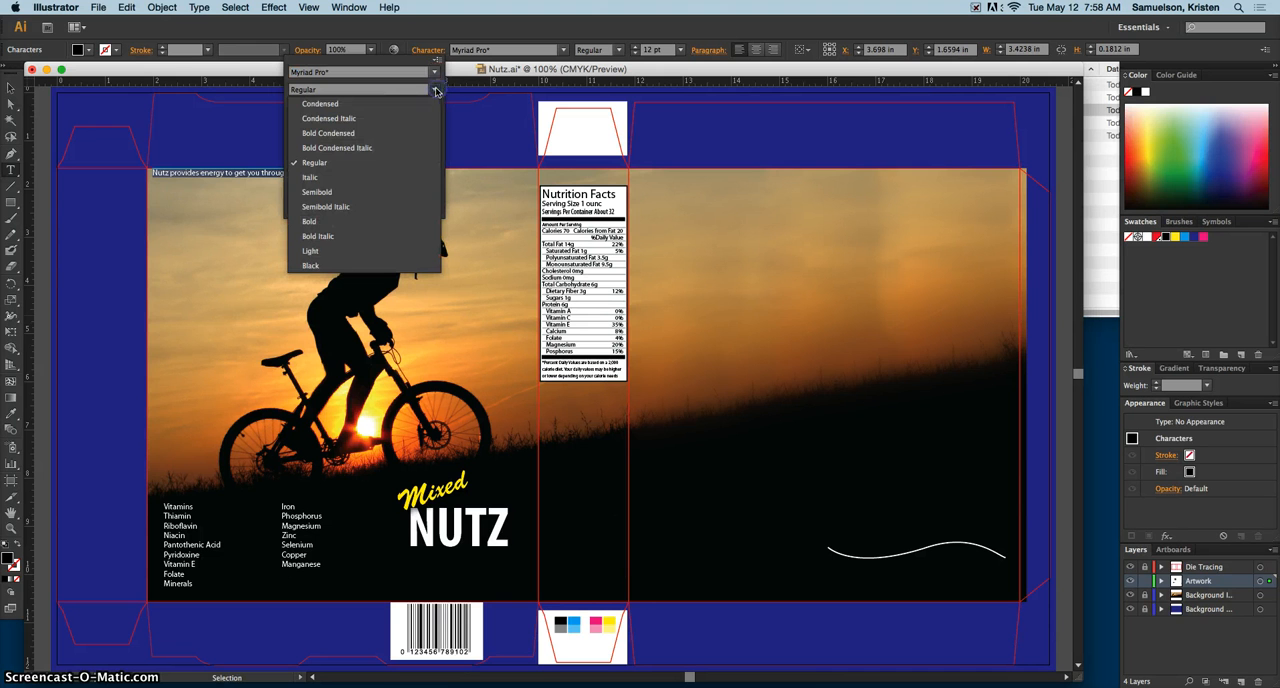
{"action": "left_click", "coordinate": [334, 239]}
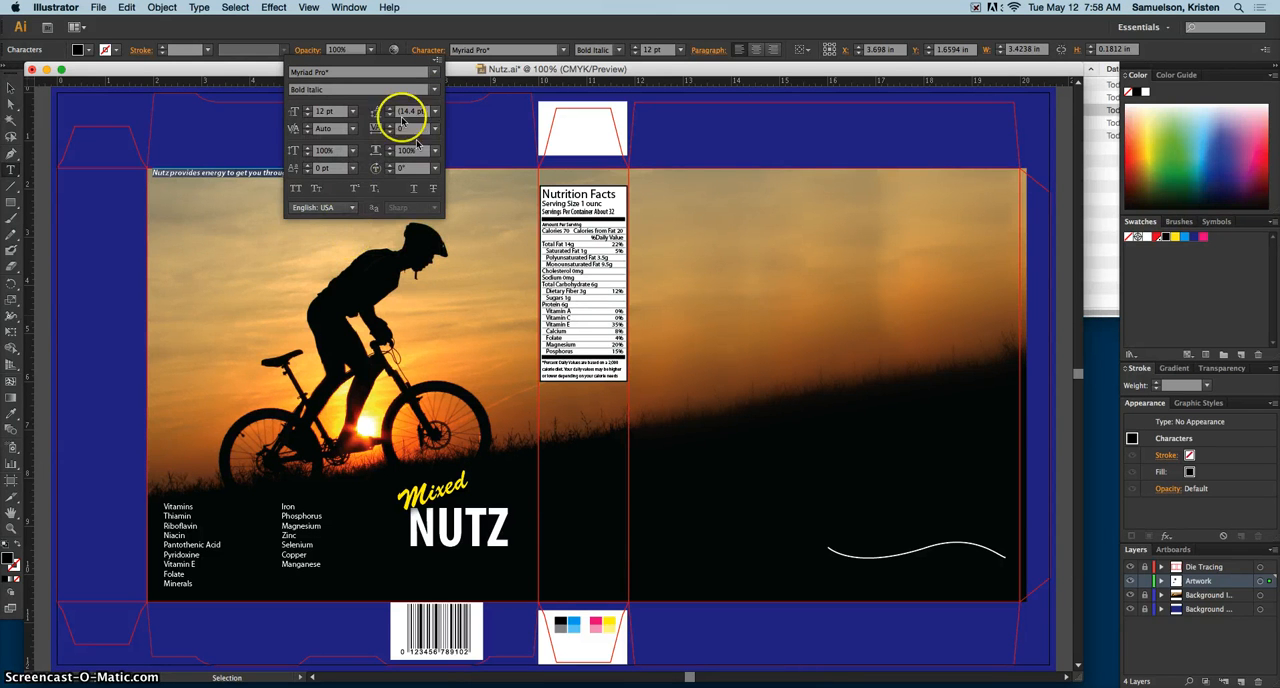
Step: Increase the tagline's font size to 18 pt
{"action": "left_click", "coordinate": [308, 108]}
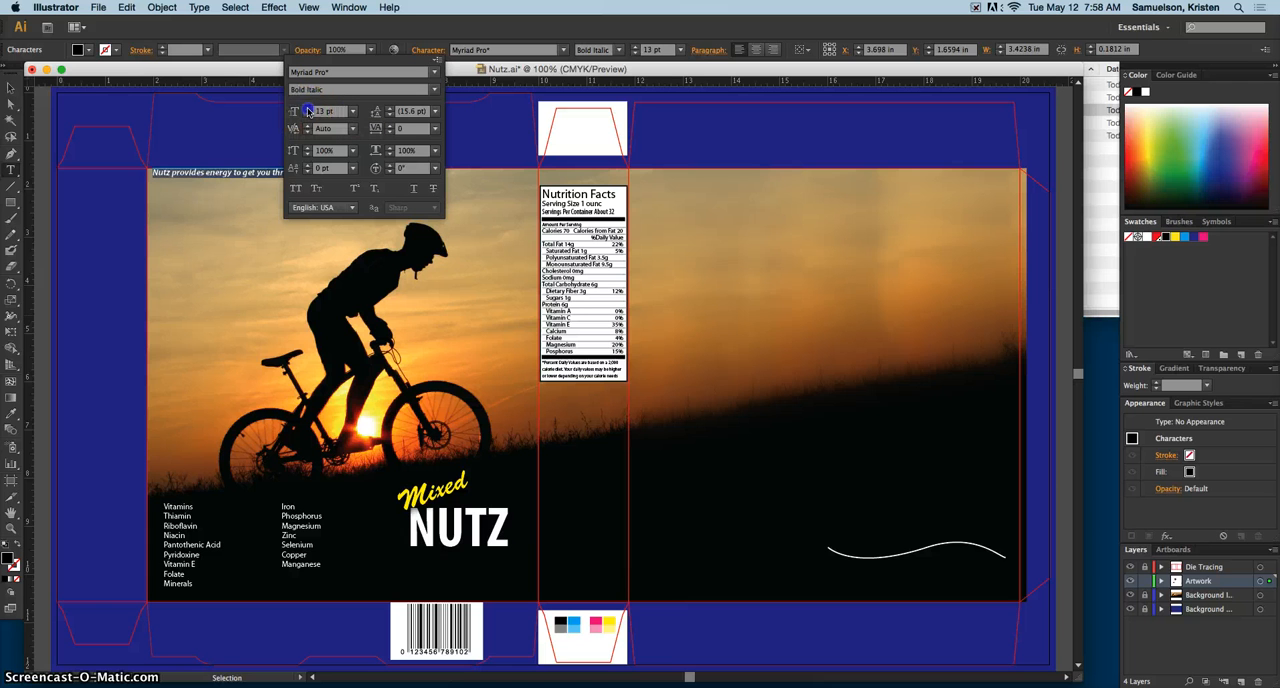
{"action": "left_click", "coordinate": [308, 108]}
{"action": "left_click", "coordinate": [308, 108]}
{"action": "left_click", "coordinate": [308, 108]}
{"action": "left_click", "coordinate": [308, 108]}
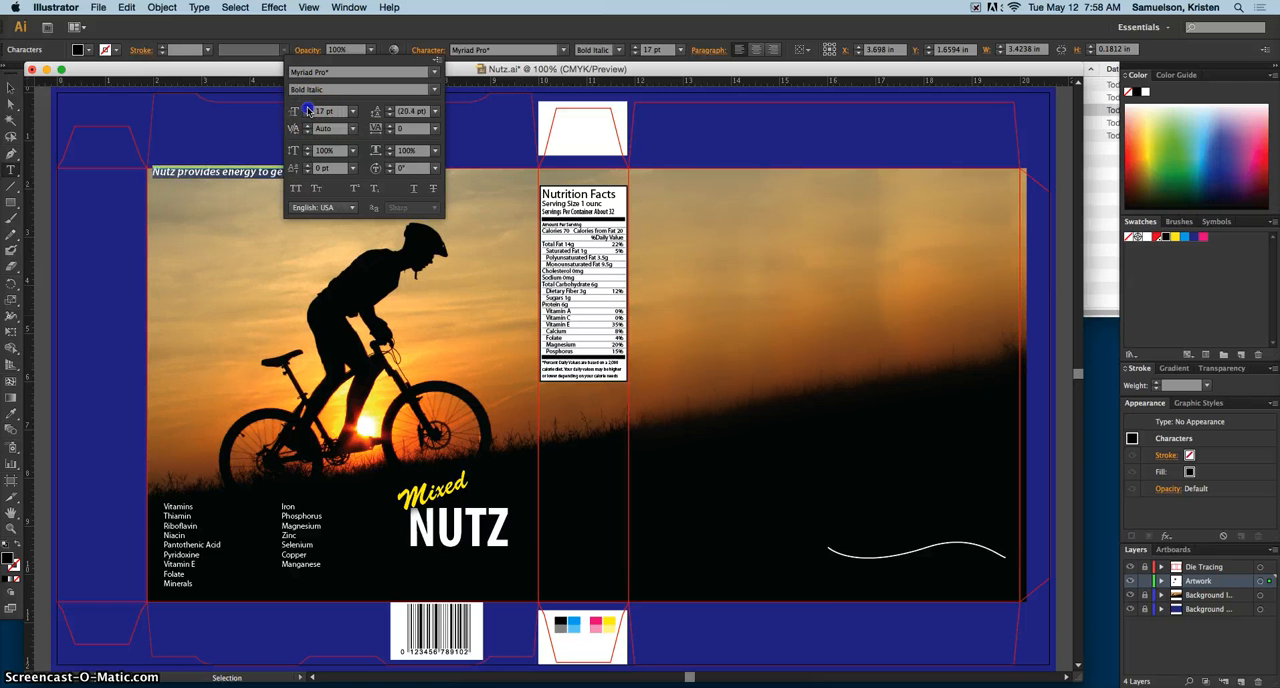
{"action": "left_click", "coordinate": [308, 108]}
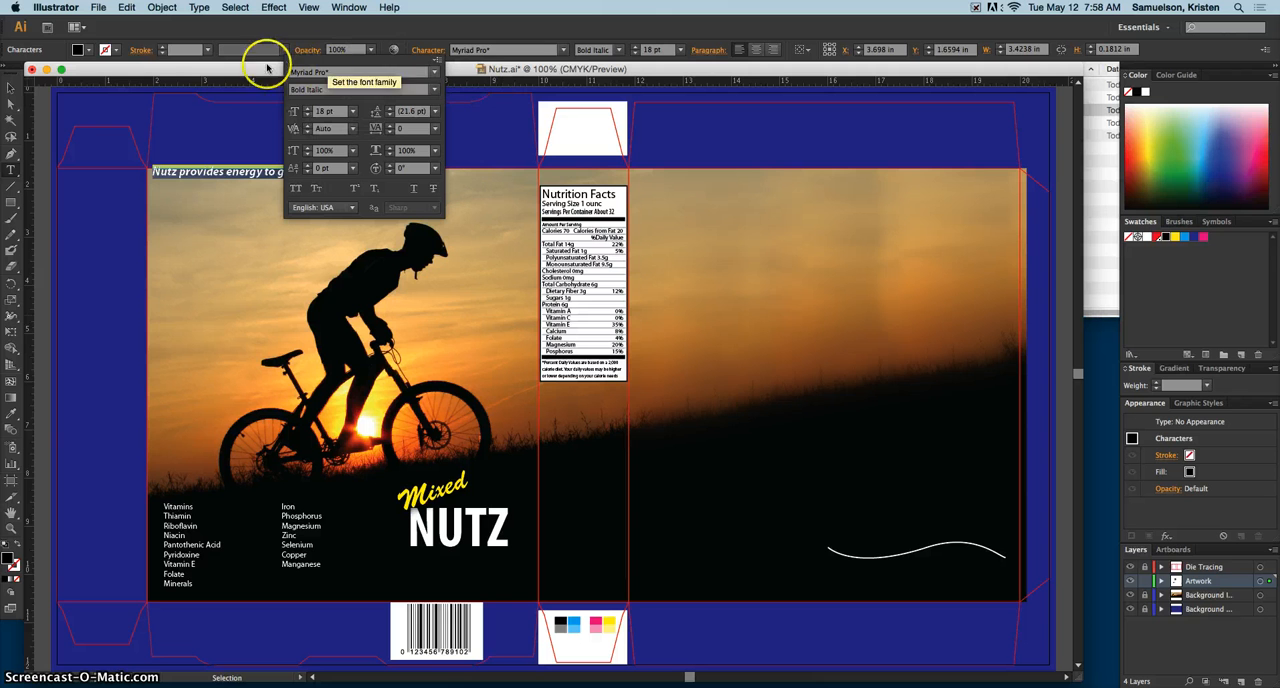
Step: Change the tagline's fill color to white
{"action": "left_click", "coordinate": [90, 50]}
{"action": "left_click", "coordinate": [91, 51]}
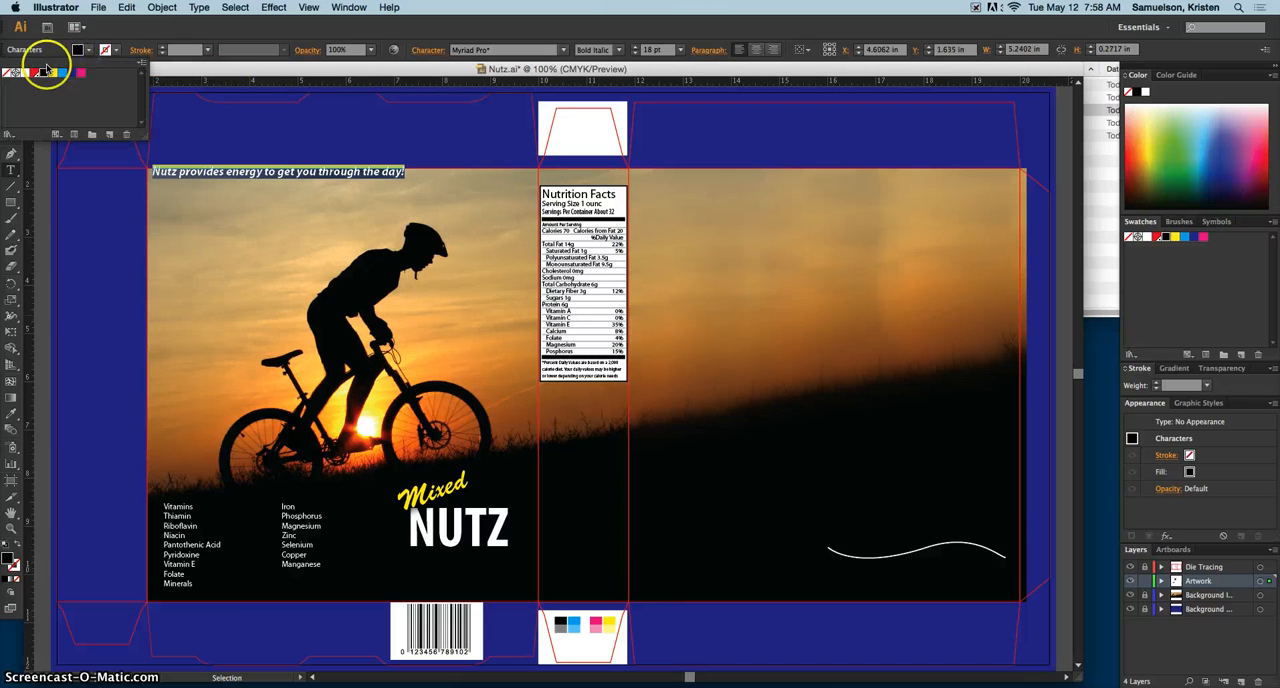
{"action": "left_click", "coordinate": [23, 75]}
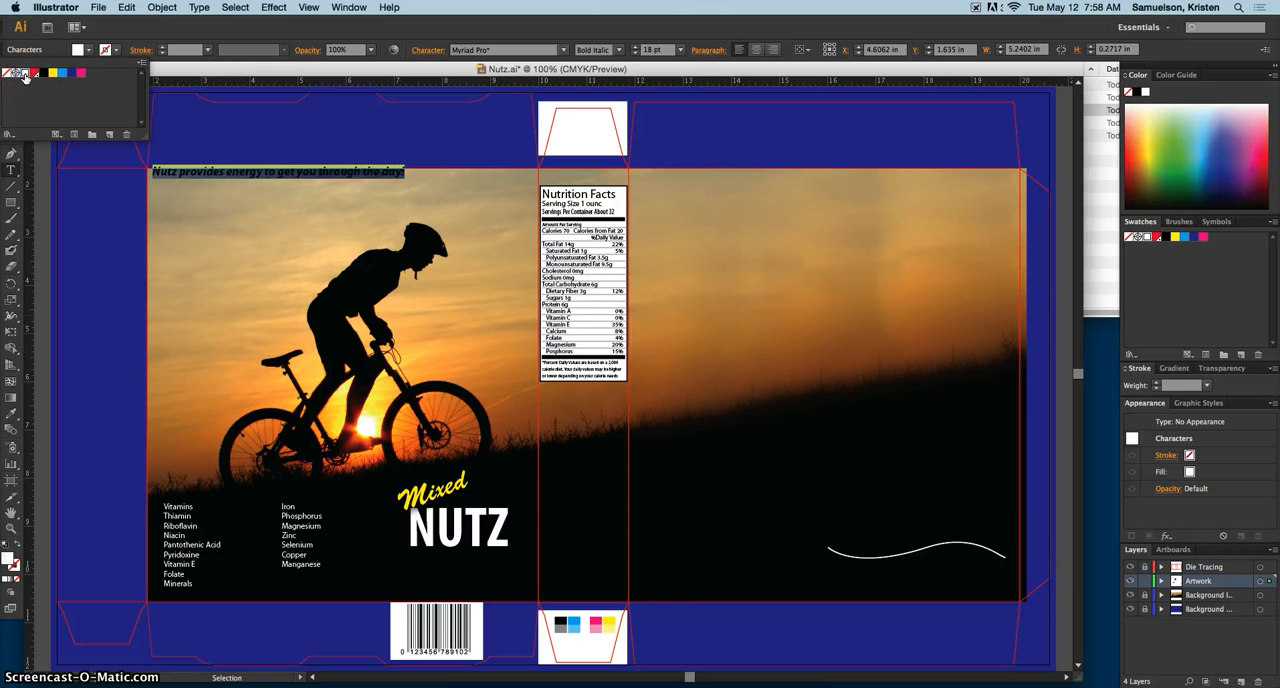
{"action": "left_click", "coordinate": [230, 115]}
Step: Select the tagline as an object and nudge it down slightly so it sits inside the photo's upper edge
{"action": "left_click", "coordinate": [15, 101]}
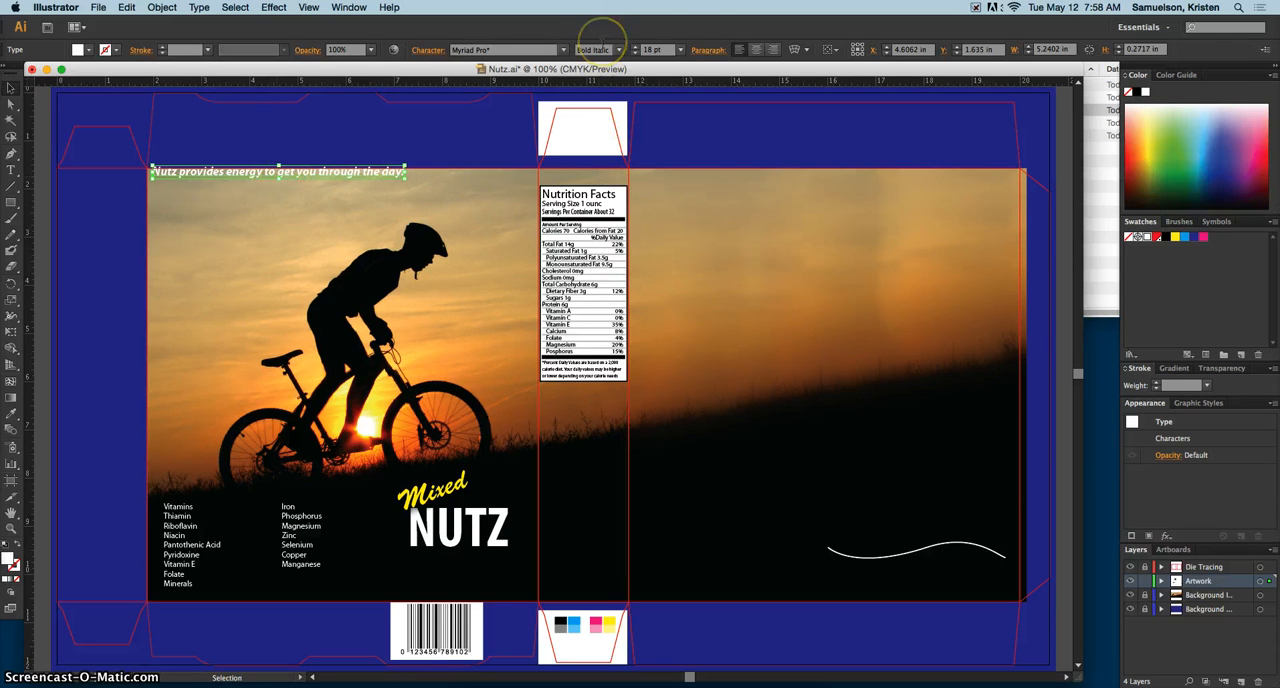
{"action": "key", "text": "Down"}
{"action": "key", "text": "Down"}
{"action": "key", "text": "Down"}
{"action": "key", "text": "Down"}
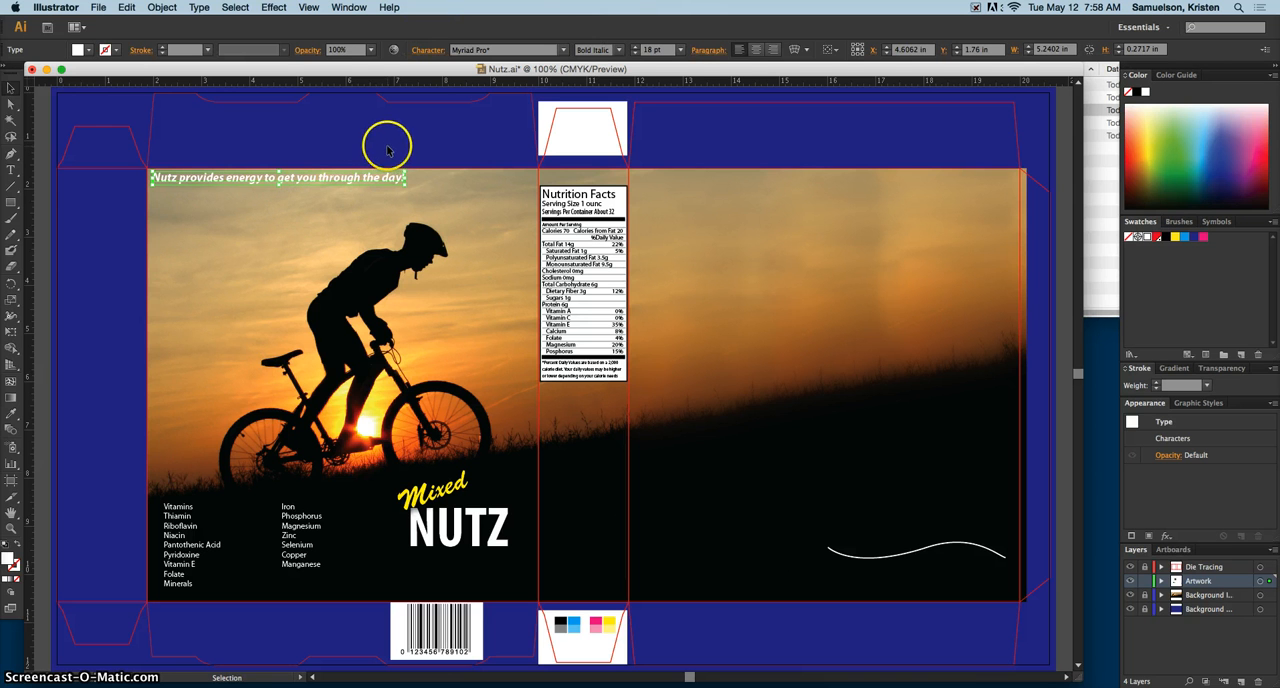
Step: Insert the registered trademark glyph (®) directly after "Nutz" in the tagline and close the glyph list
{"action": "double_click", "coordinate": [172, 177]}
{"action": "type", "text": "z"}
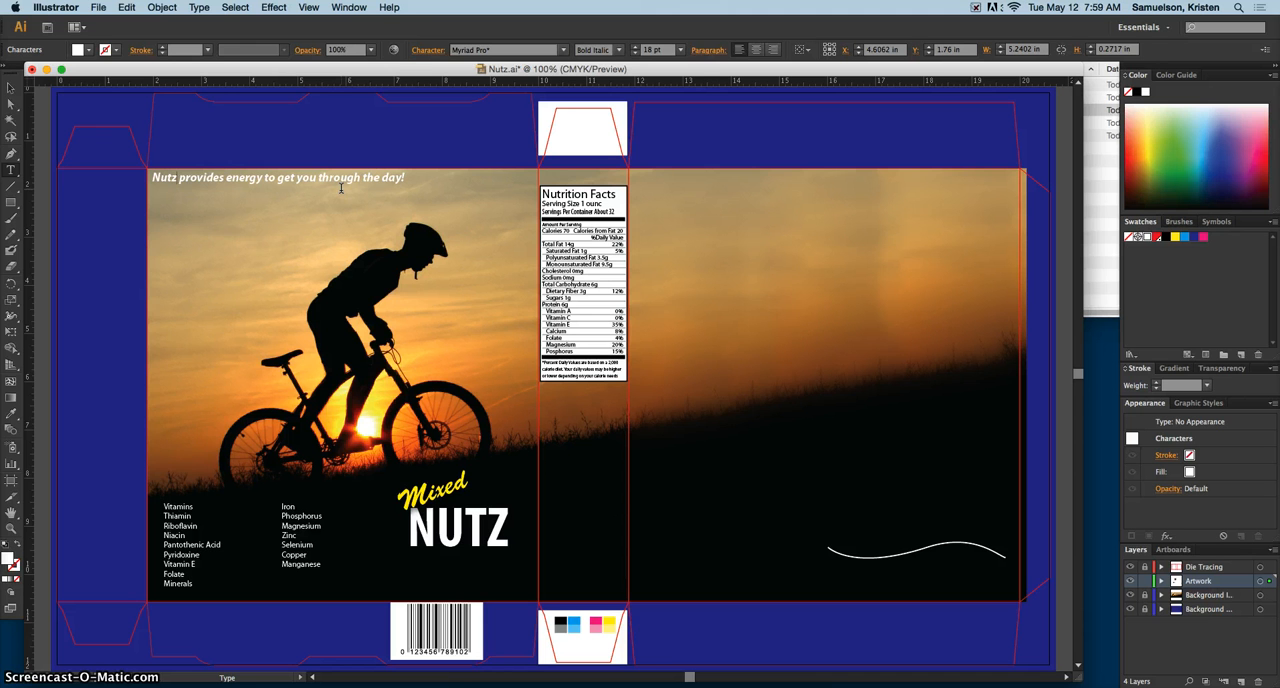
{"action": "left_click", "coordinate": [201, 8]}
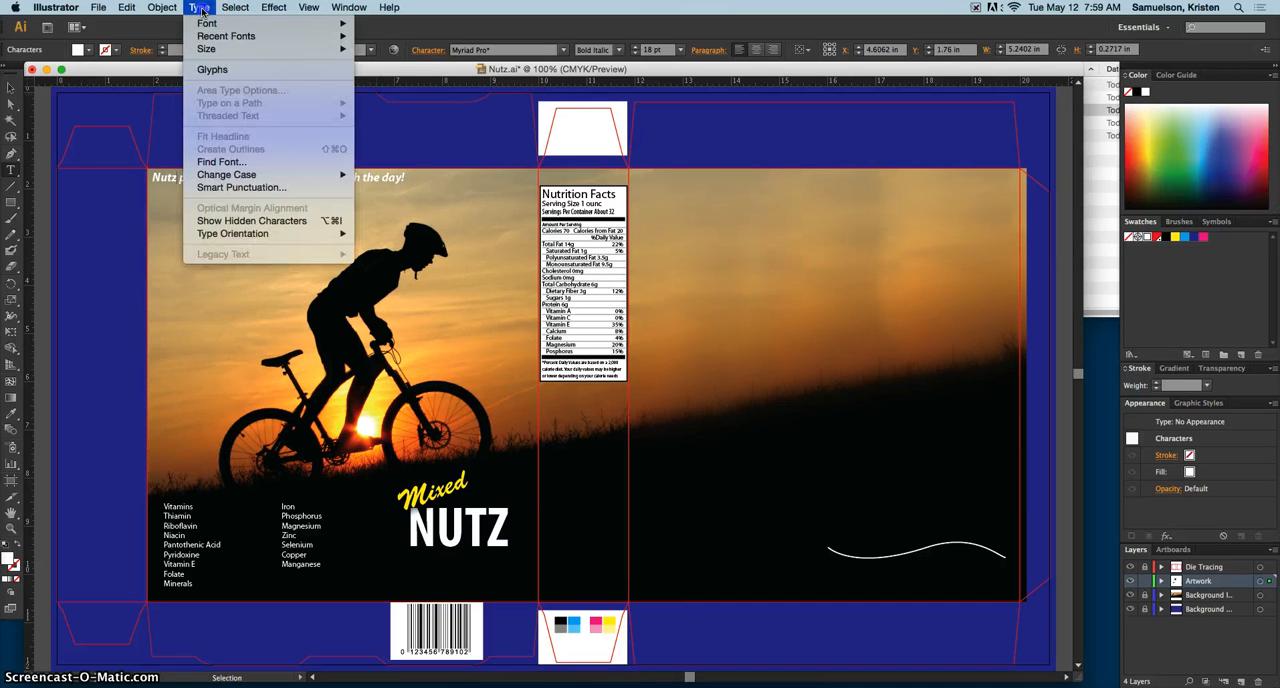
{"action": "left_click", "coordinate": [213, 69]}
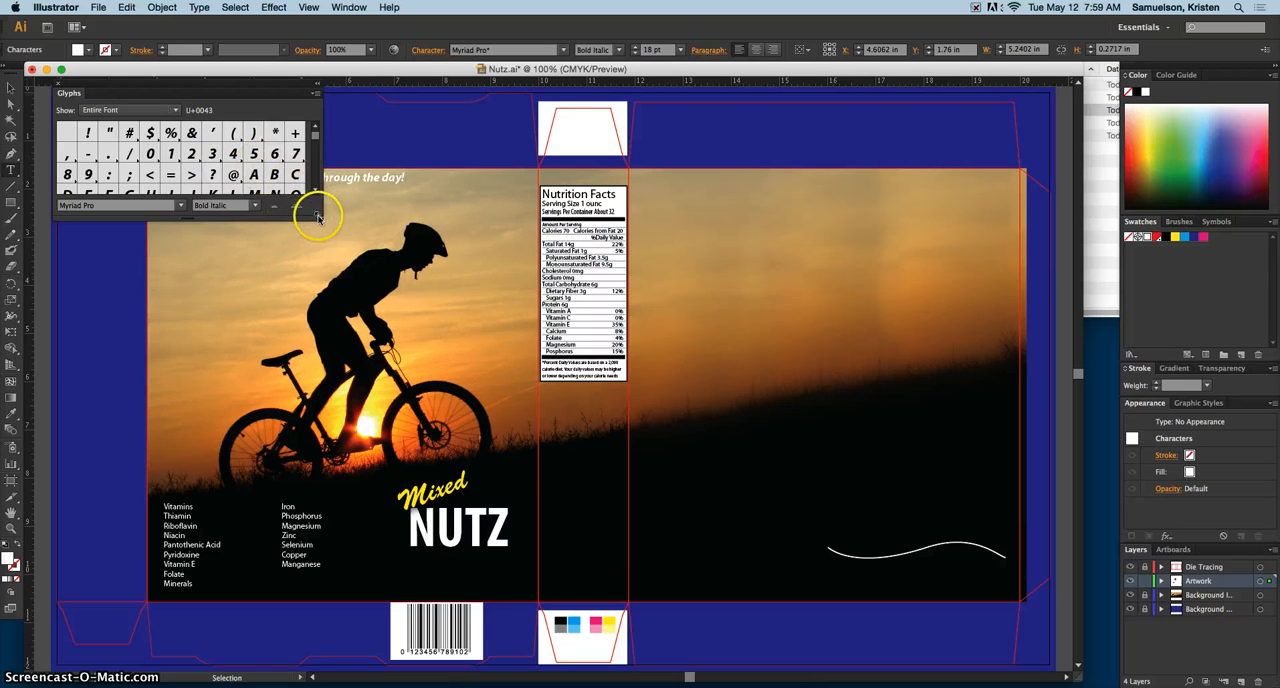
{"action": "left_click_drag", "start_coordinate": [322, 211], "coordinate": [308, 235]}
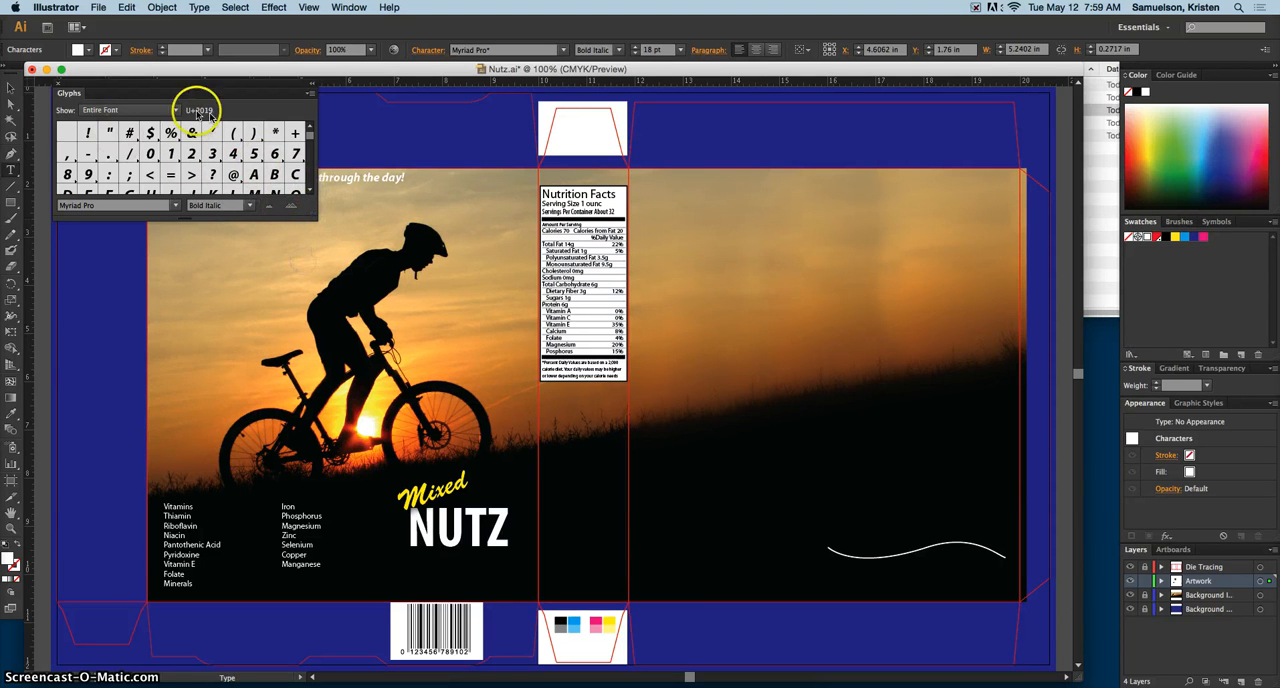
{"action": "left_click", "coordinate": [310, 191]}
{"action": "left_click", "coordinate": [310, 191]}
{"action": "left_click", "coordinate": [310, 192]}
{"action": "left_click", "coordinate": [310, 192]}
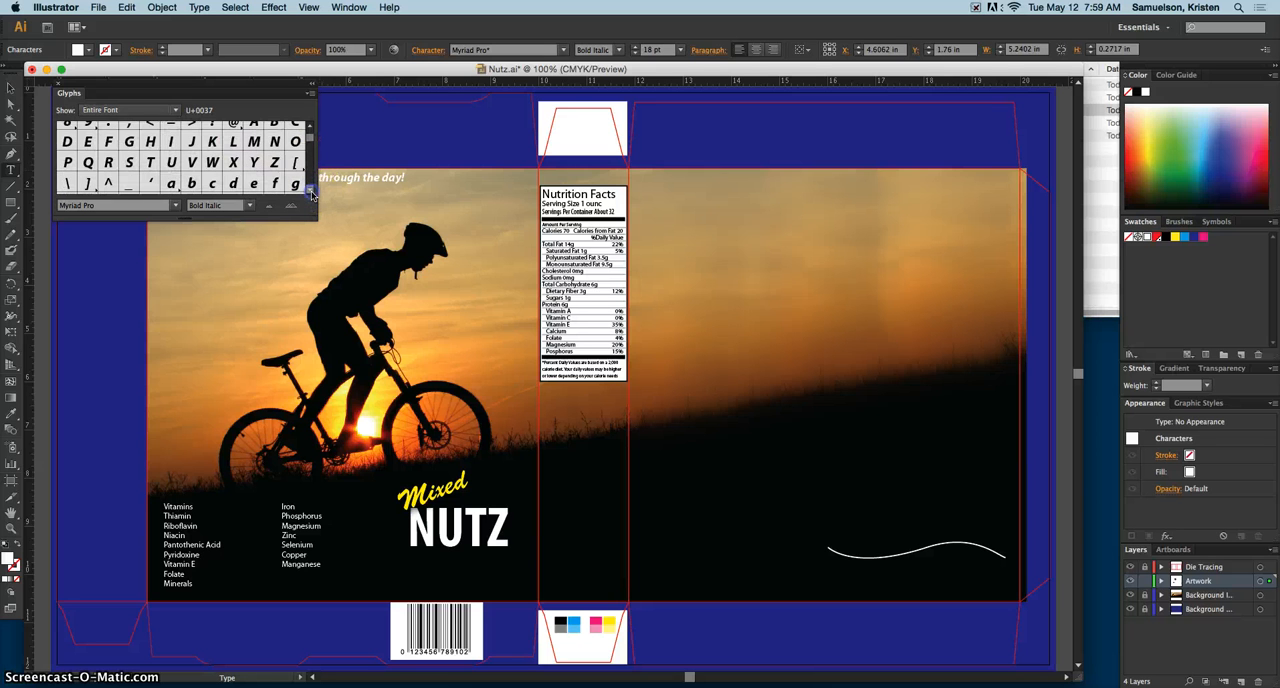
{"action": "left_click", "coordinate": [310, 192]}
{"action": "left_click", "coordinate": [310, 192]}
{"action": "left_click", "coordinate": [310, 192]}
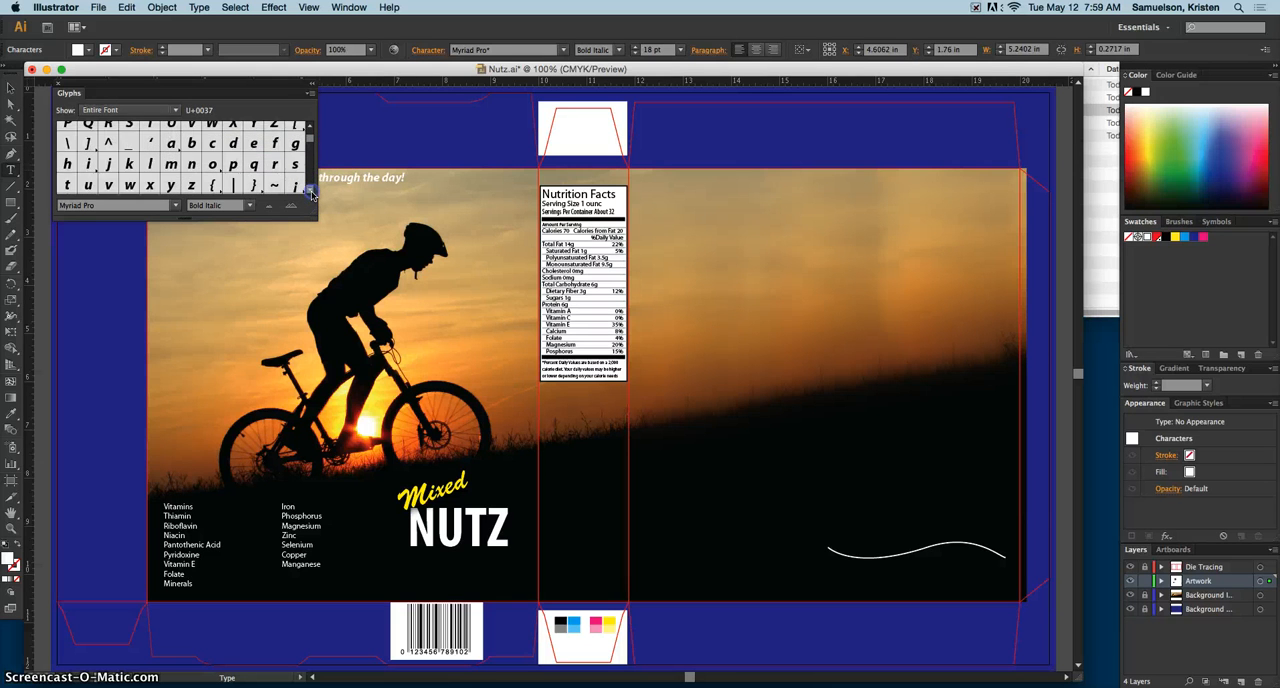
{"action": "left_click", "coordinate": [310, 192]}
{"action": "left_click", "coordinate": [310, 192]}
{"action": "left_click", "coordinate": [310, 192]}
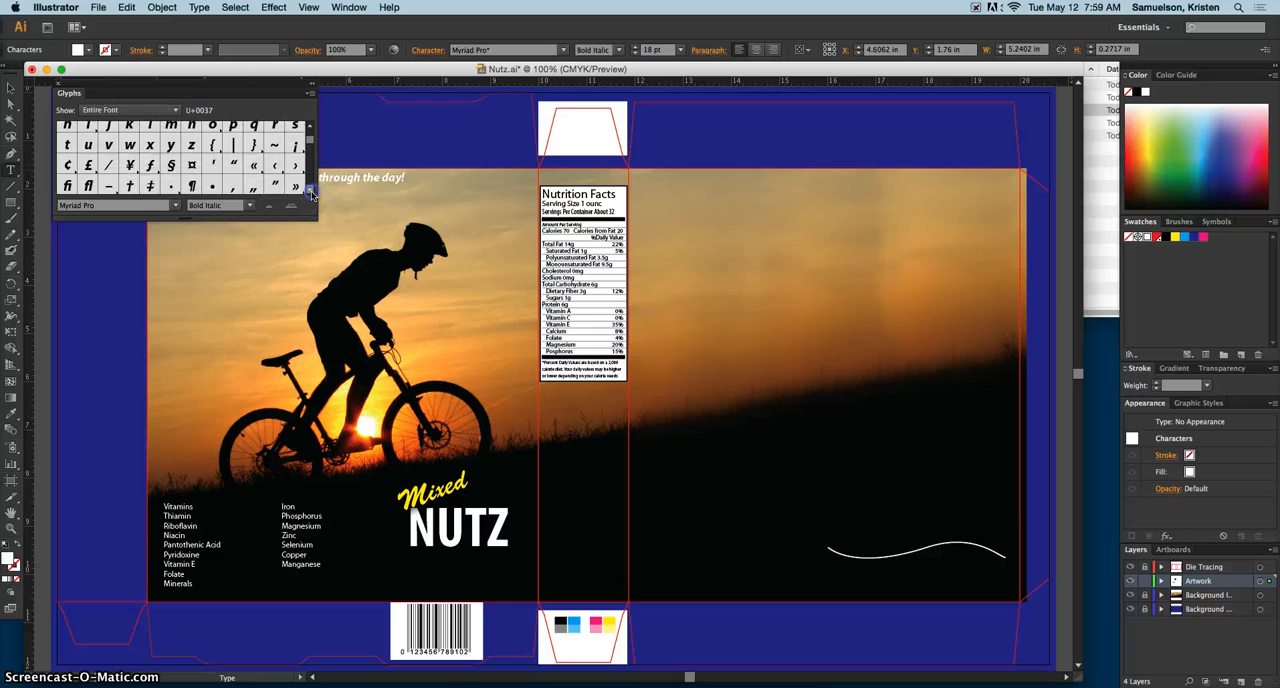
{"action": "left_click", "coordinate": [310, 192]}
{"action": "left_click", "coordinate": [310, 192]}
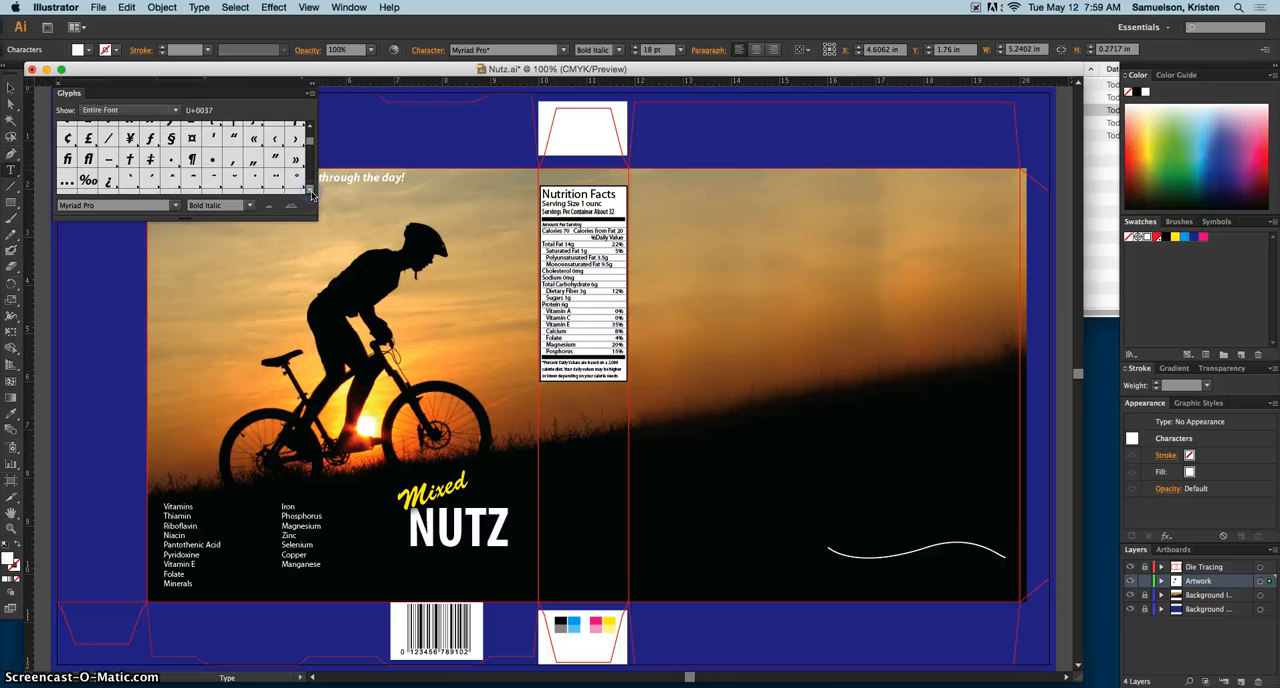
{"action": "left_click", "coordinate": [310, 192]}
{"action": "left_click", "coordinate": [310, 192]}
{"action": "left_click", "coordinate": [310, 192]}
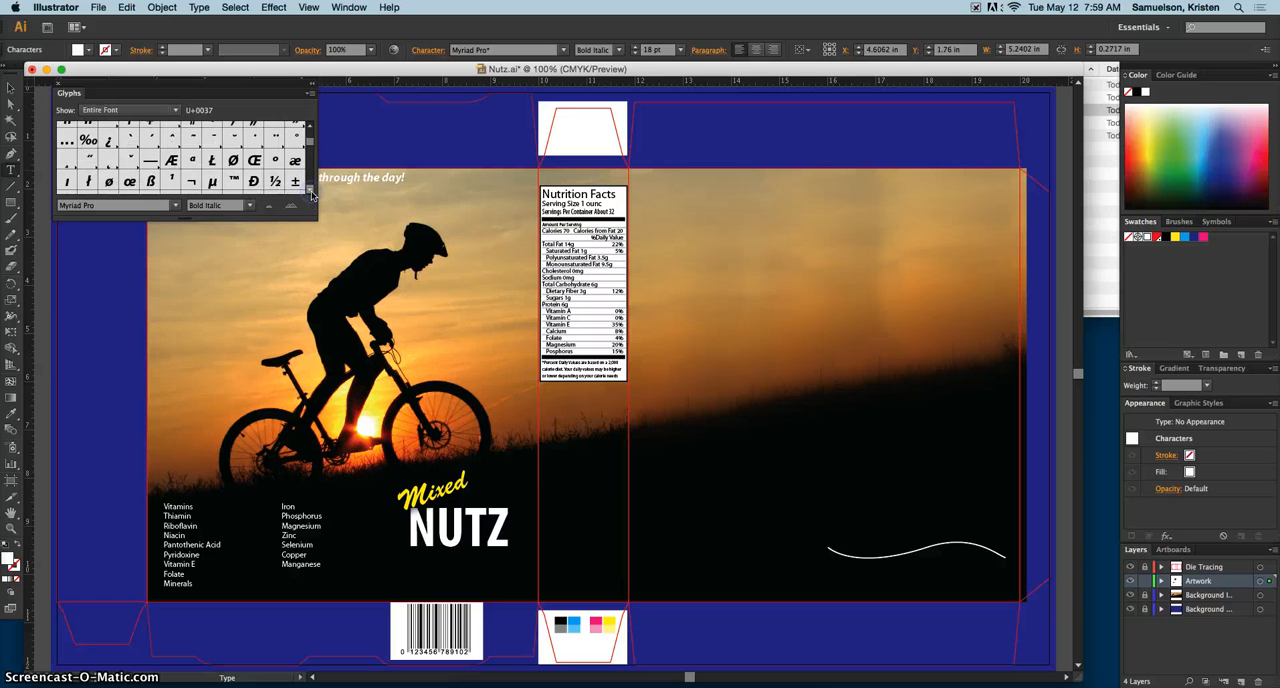
{"action": "left_click", "coordinate": [310, 192]}
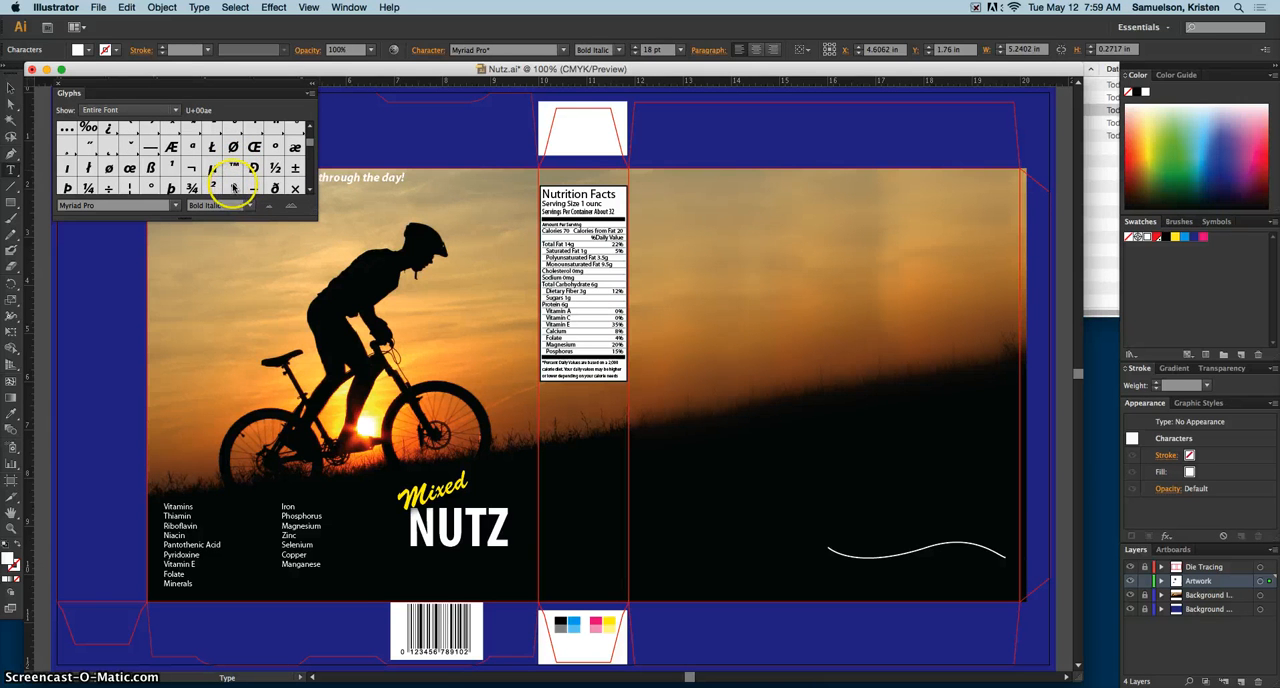
{"action": "double_click", "coordinate": [233, 188]}
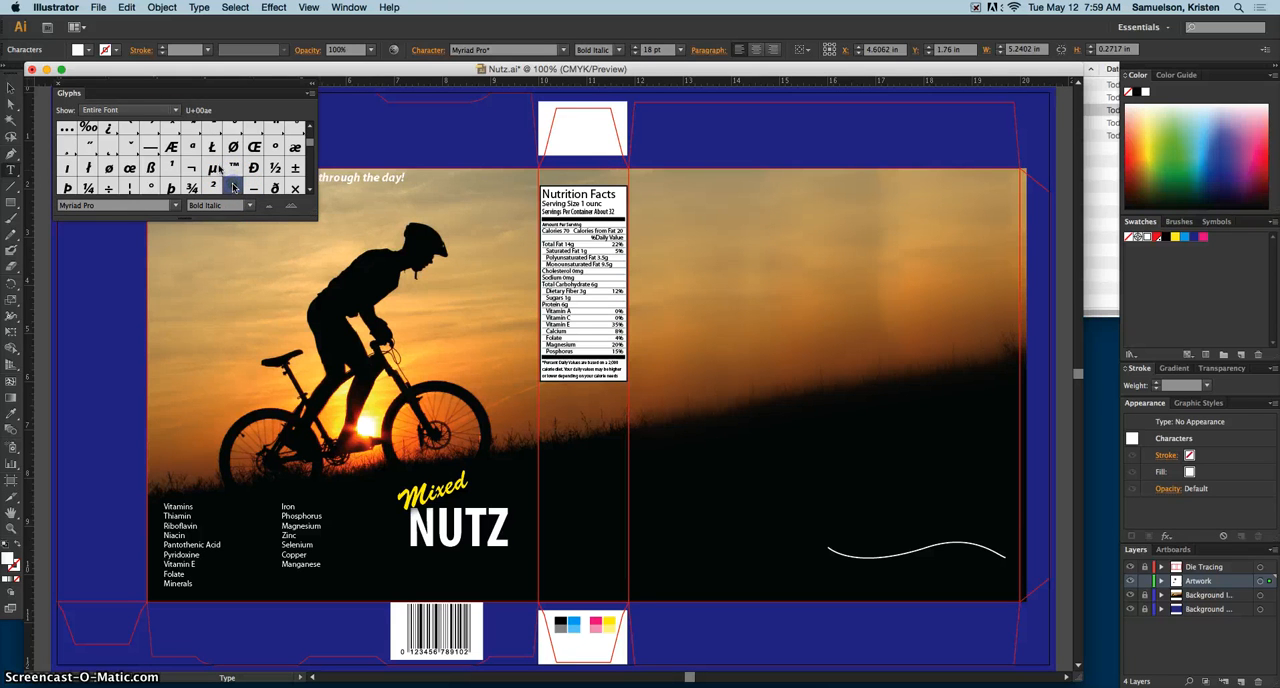
{"action": "left_click_drag", "start_coordinate": [80, 91], "coordinate": [201, 236]}
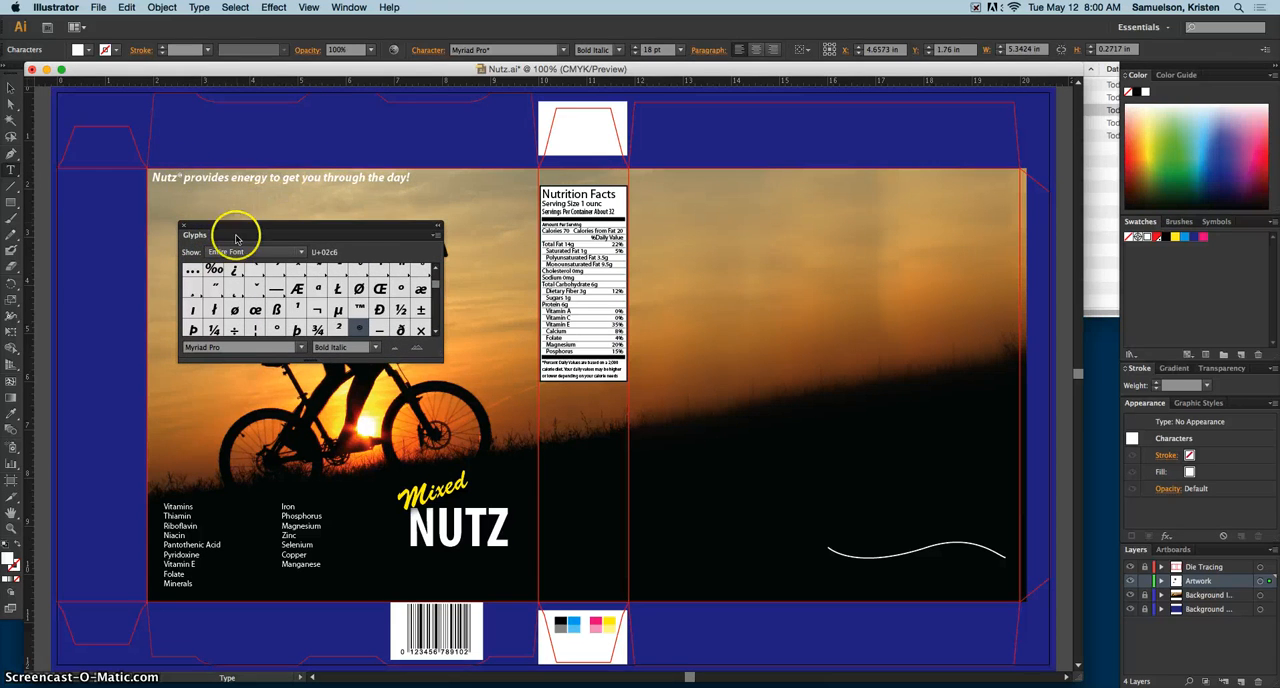
{"action": "left_click", "coordinate": [183, 224]}
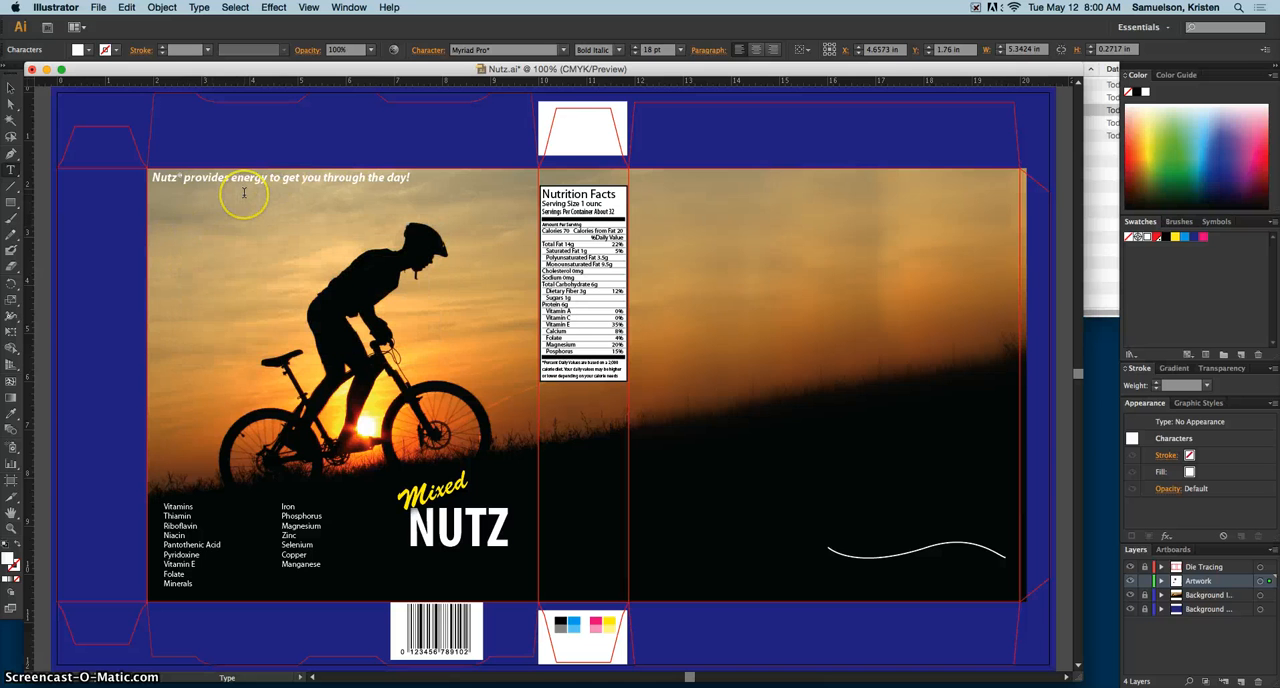
Step: Examine the finished tagline and its ® symbol up close on the front panel
{"action": "key", "text": "super+equal"}
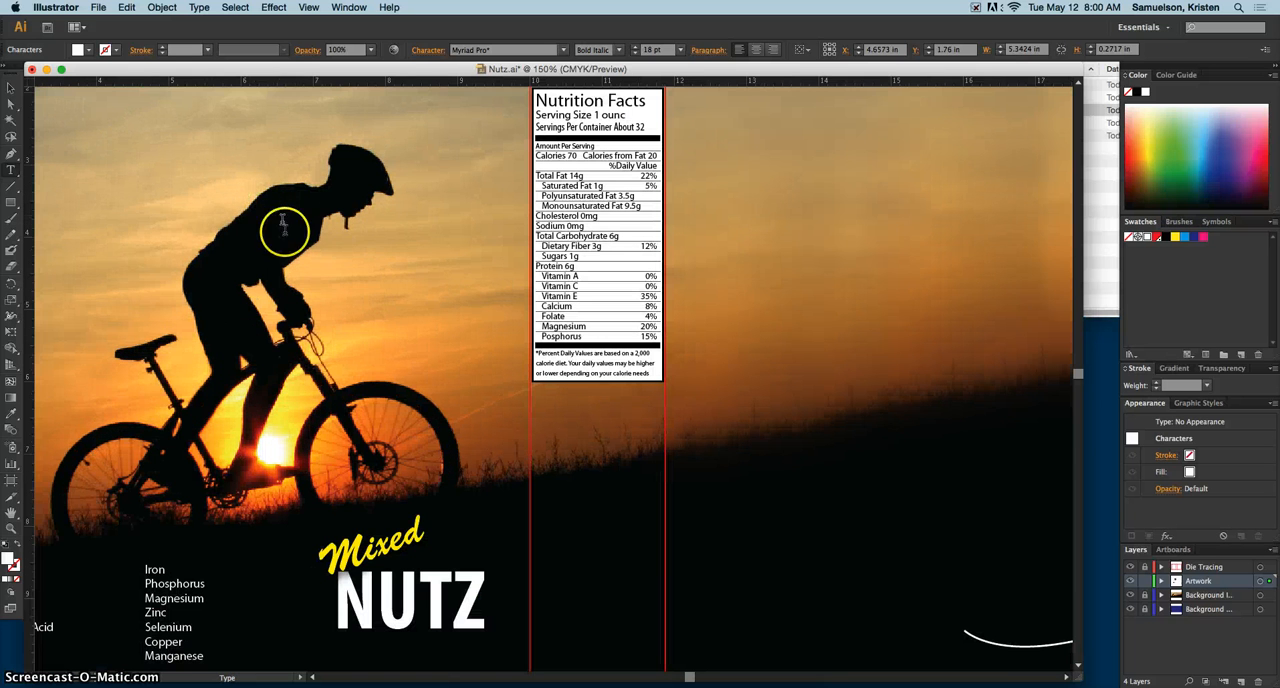
{"action": "left_click", "coordinate": [11, 88]}
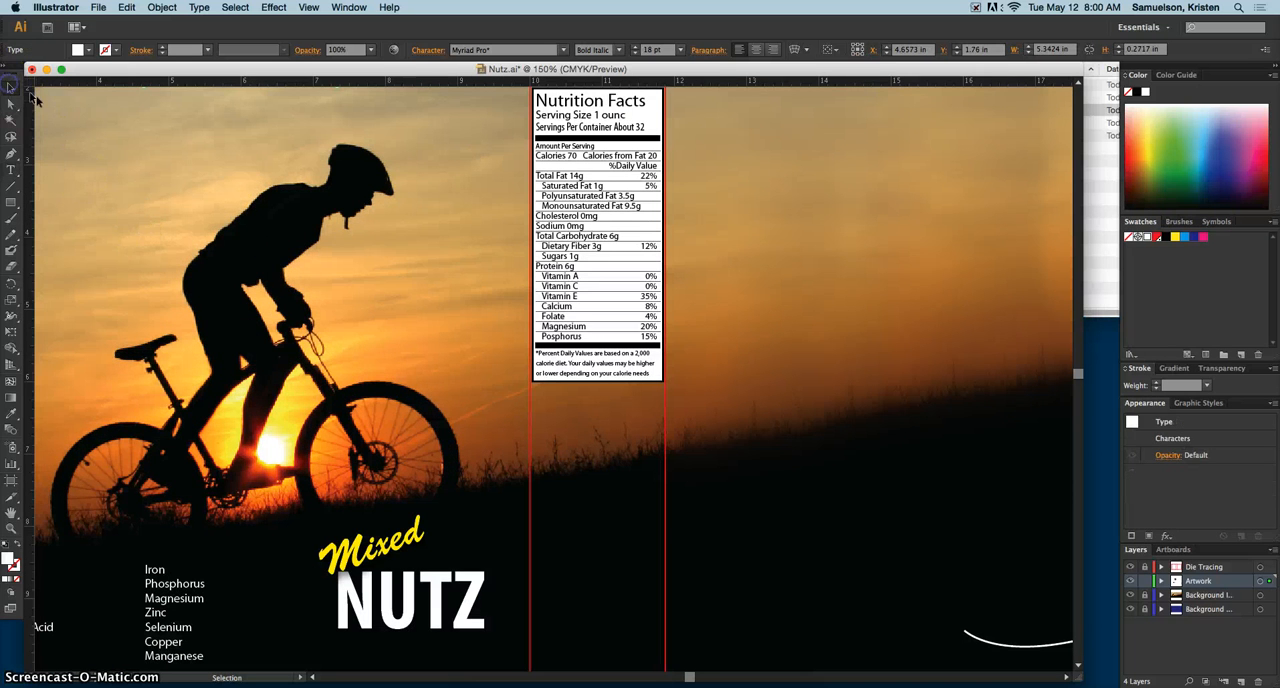
{"action": "scroll", "coordinate": [140, 340], "scroll_direction": "up", "scroll_amount": 10}
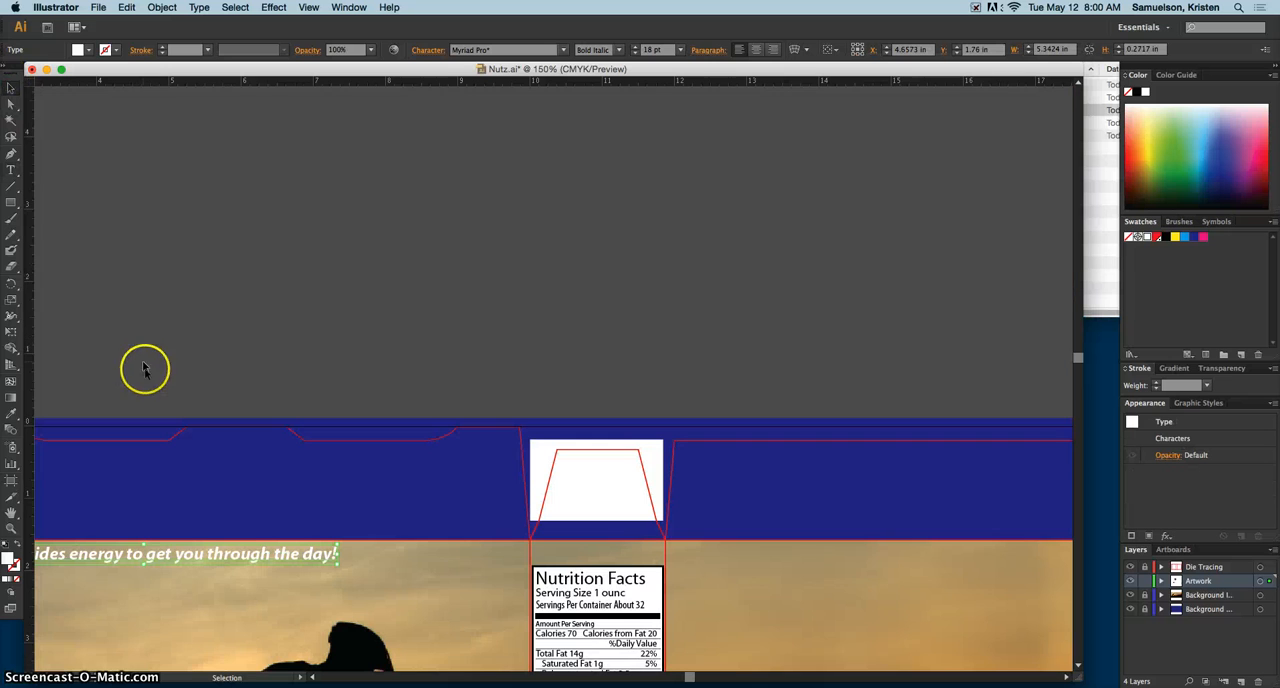
{"action": "scroll", "coordinate": [150, 380], "scroll_direction": "down", "scroll_amount": 1}
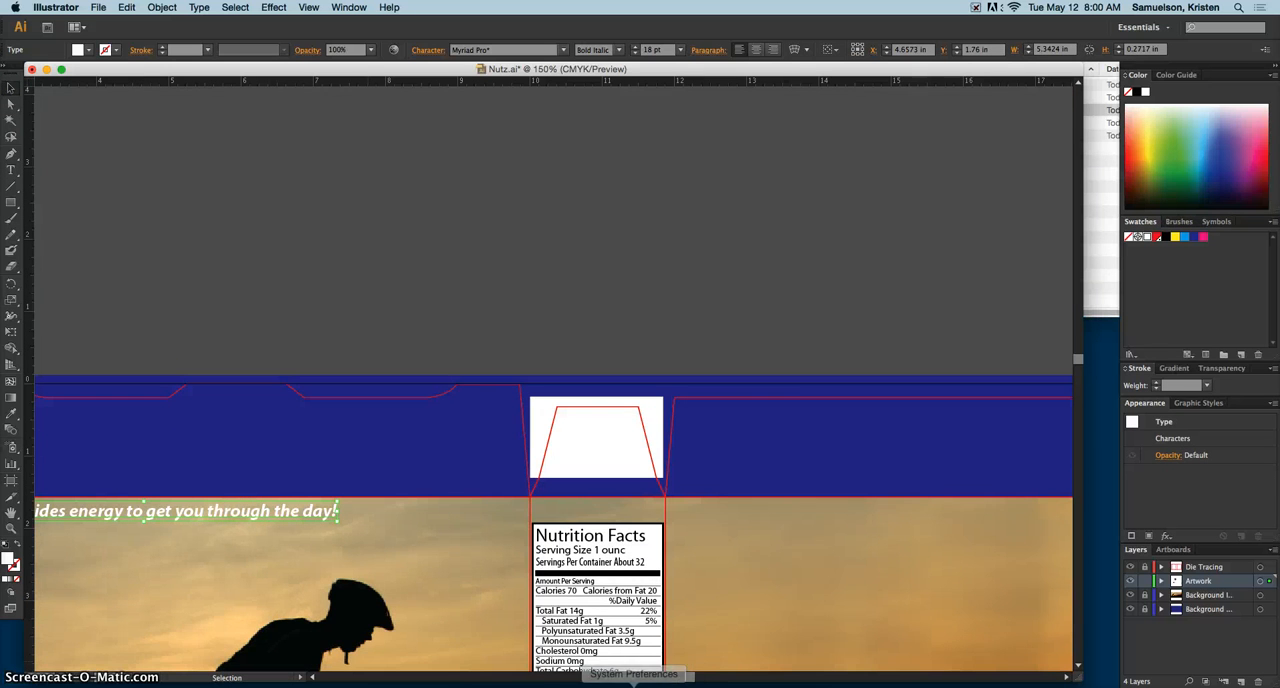
{"action": "left_click_drag", "start_coordinate": [692, 678], "coordinate": [680, 681]}
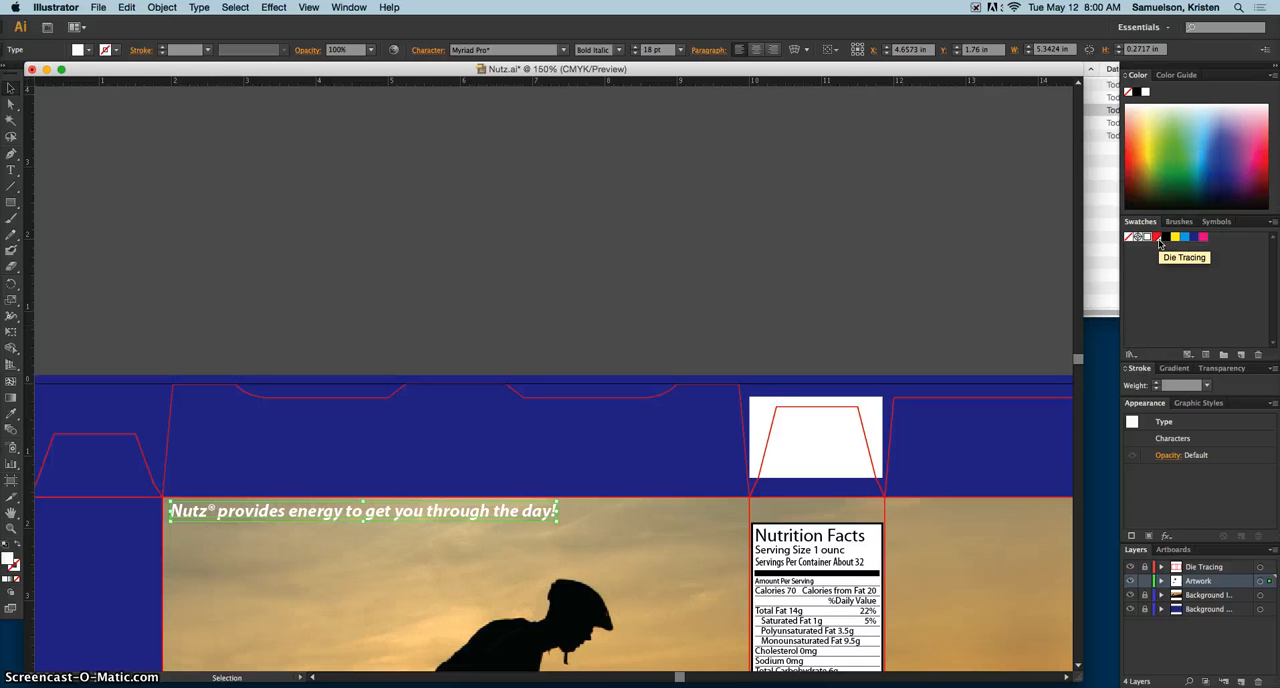
{"action": "key", "text": "super+minus"}
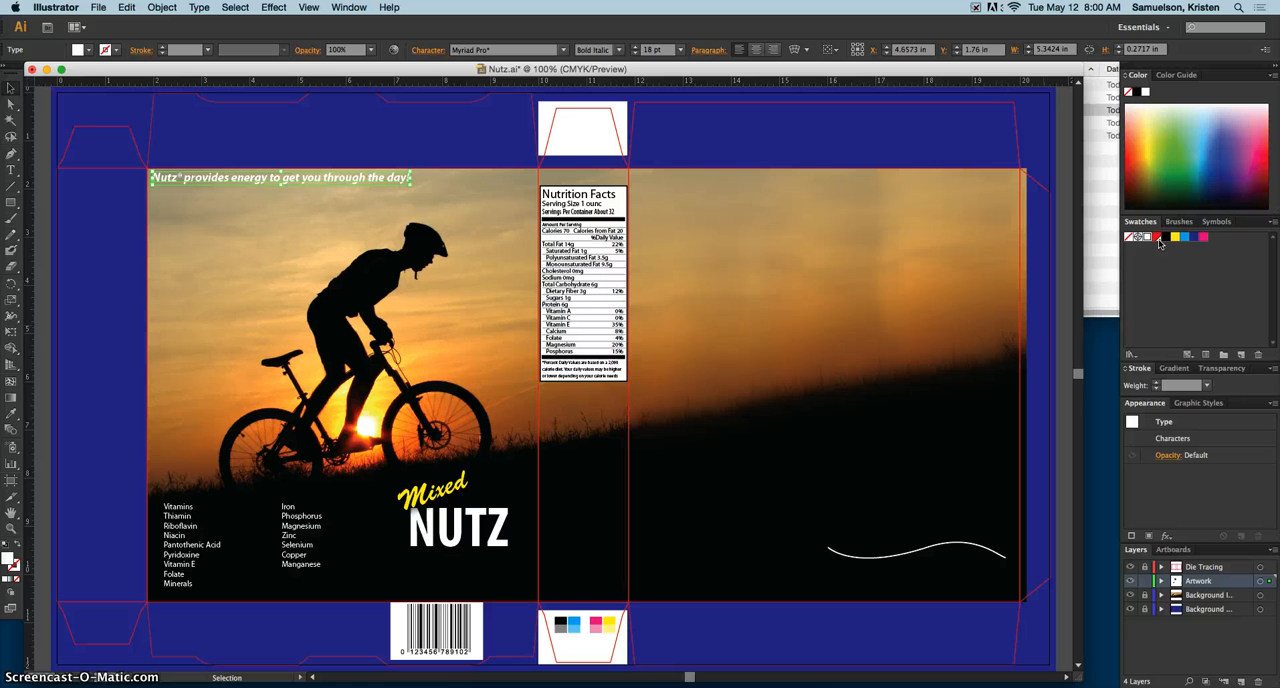
{"action": "left_click_drag", "start_coordinate": [1159, 243], "coordinate": [1115, 150]}
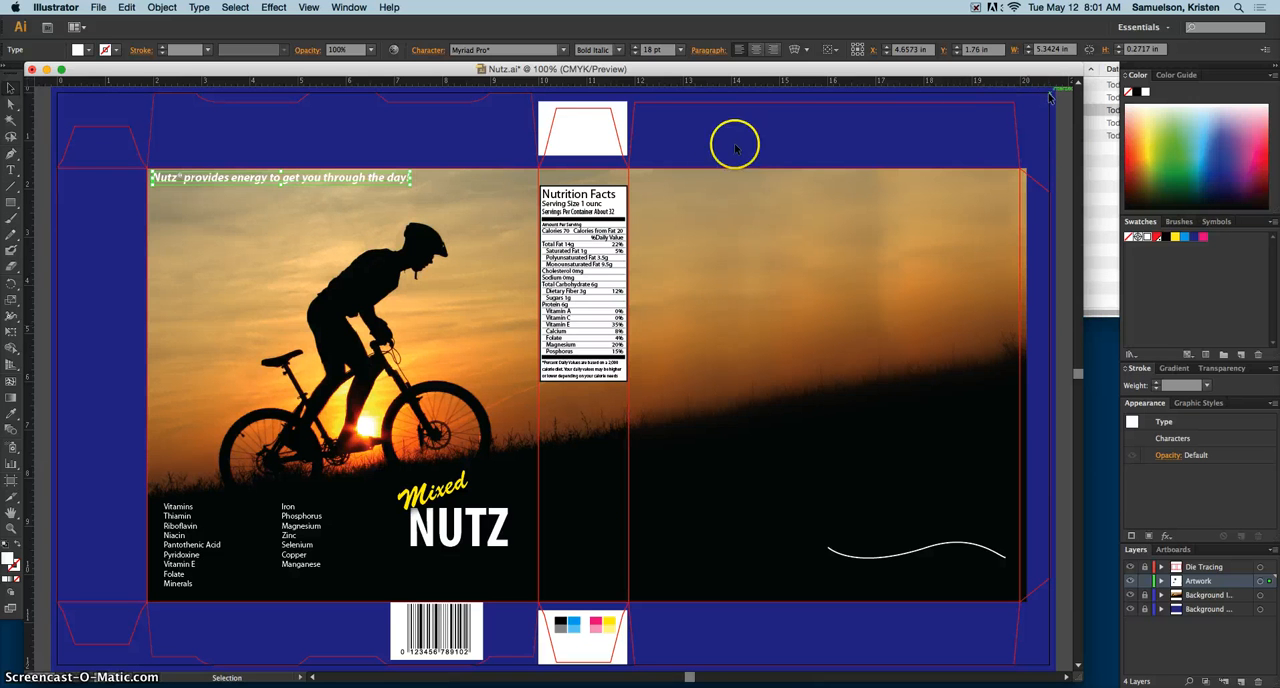
{"action": "left_click", "coordinate": [12, 175]}
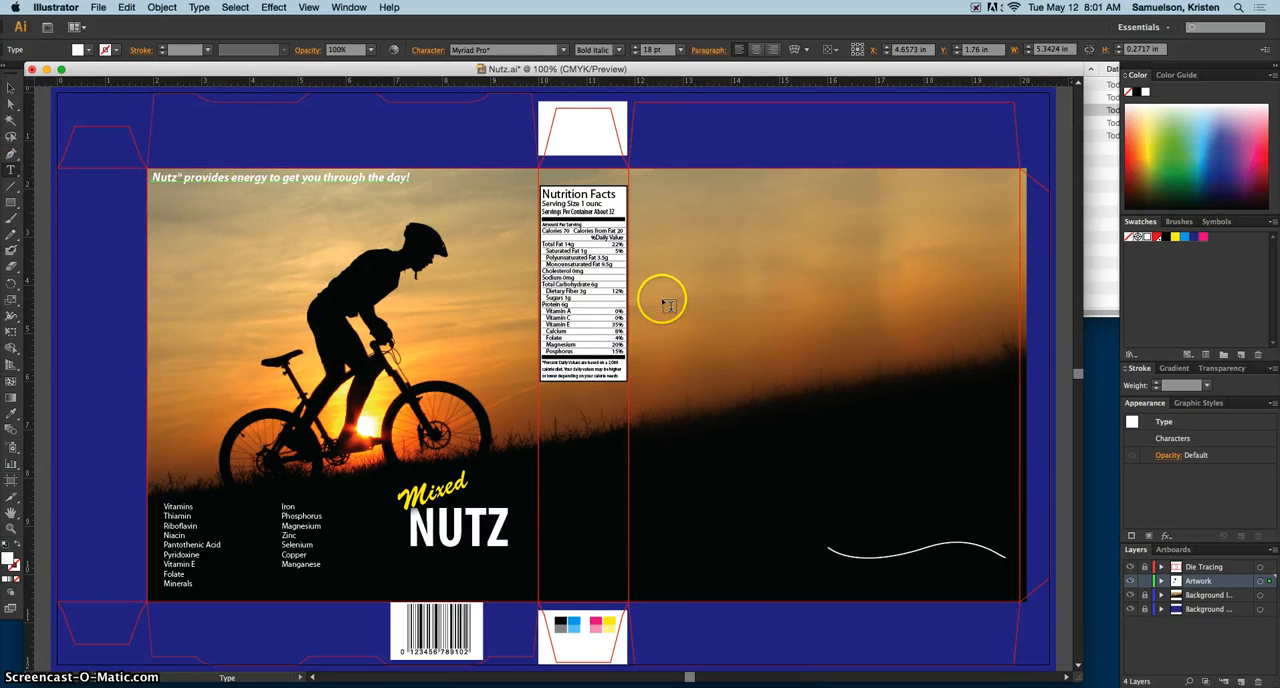
{"action": "left_click", "coordinate": [548, 396]}
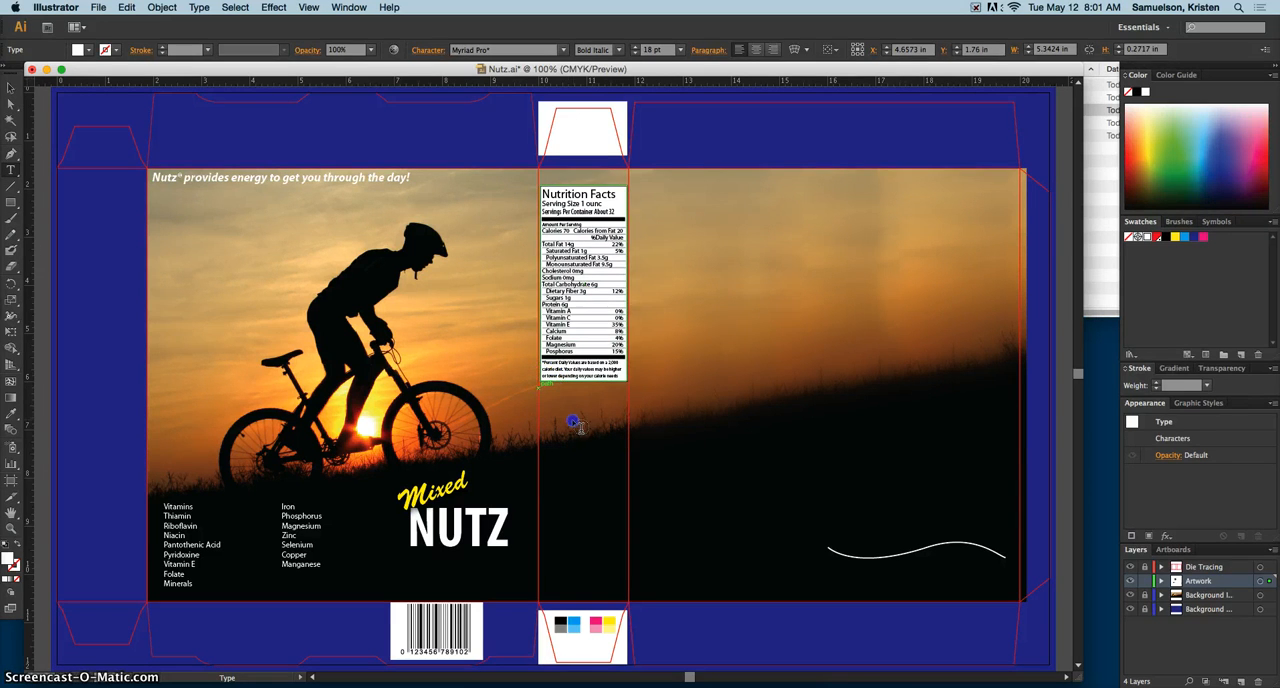
{"action": "key", "text": "ctrl+a"}
{"action": "scroll", "coordinate": [198, 228], "scroll_direction": "up", "scroll_amount": 1}
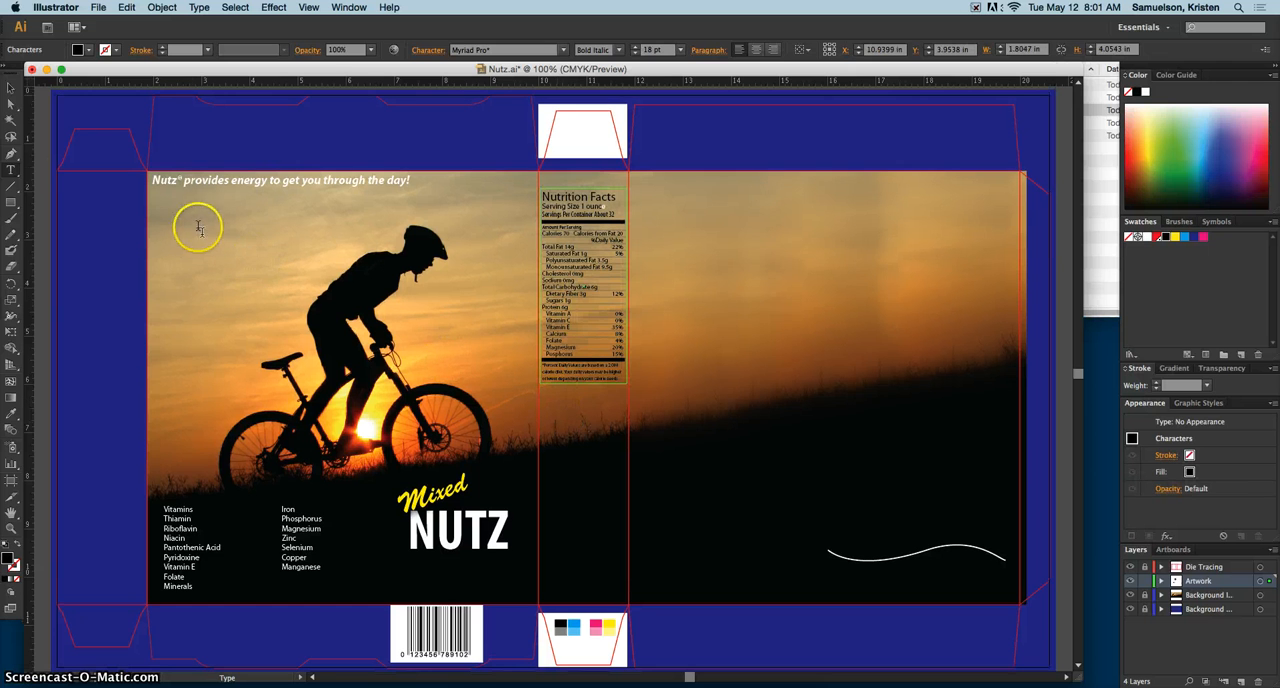
{"action": "left_click", "coordinate": [11, 91]}
{"action": "left_click", "coordinate": [138, 125]}
Step: Draw an area type frame about 1.81 in wide and 0.83 in high just below the Nutrition Facts text
{"action": "left_click", "coordinate": [11, 168]}
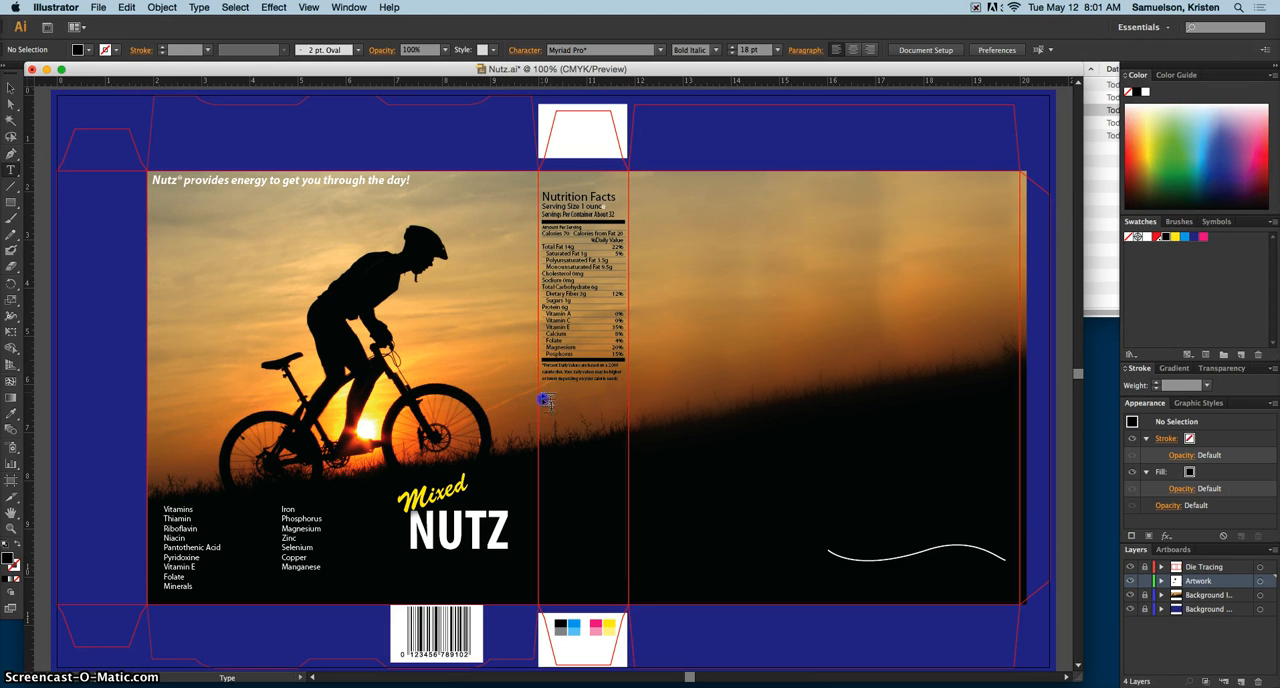
{"action": "left_click_drag", "start_coordinate": [541, 393], "coordinate": [628, 433]}
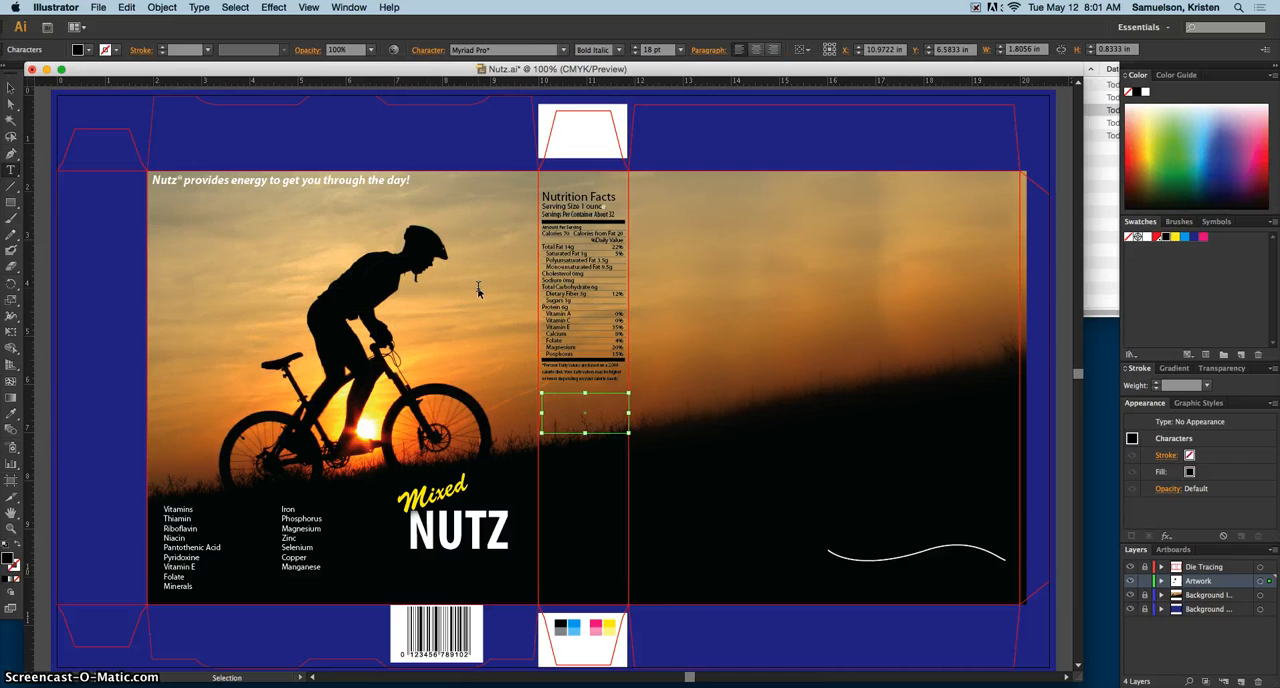
{"action": "key", "text": "super+equal"}
{"action": "key", "text": "super+equal"}
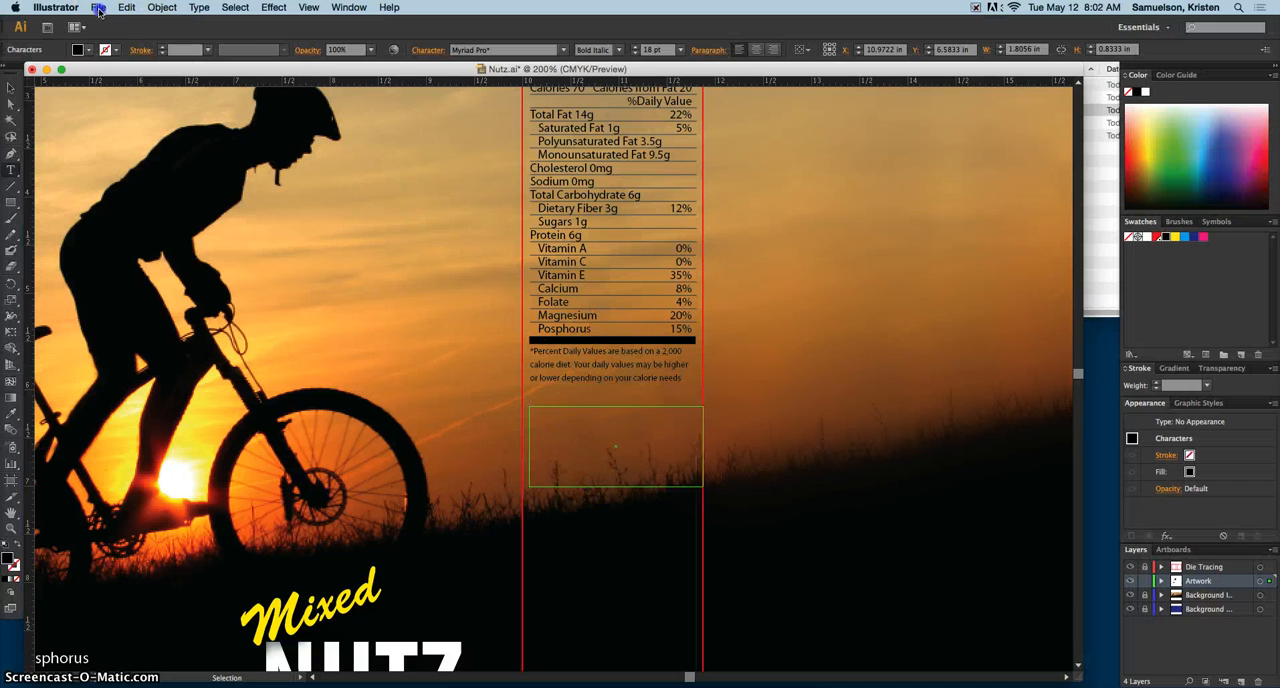
Step: Place ingredients.txt from the Text folder of ai06lessons on the Desktop into the new frame, keeping the default text import options
{"action": "left_click", "coordinate": [98, 7]}
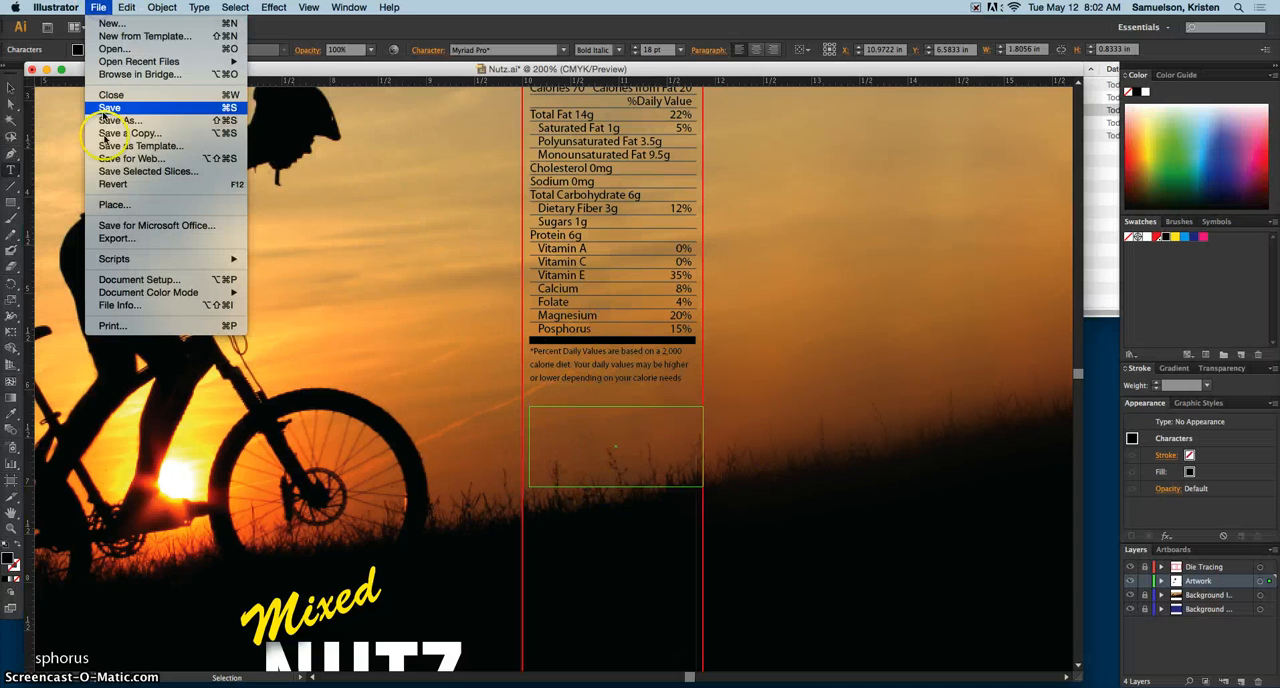
{"action": "left_click", "coordinate": [114, 205]}
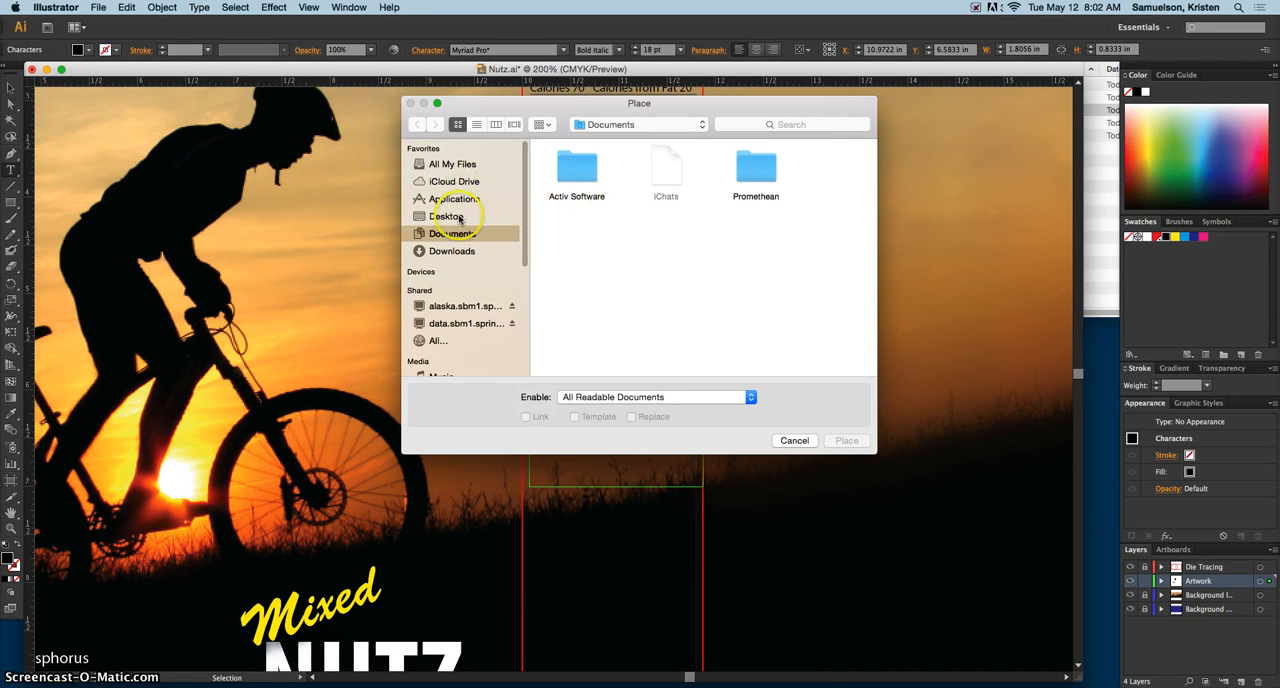
{"action": "left_click", "coordinate": [450, 216]}
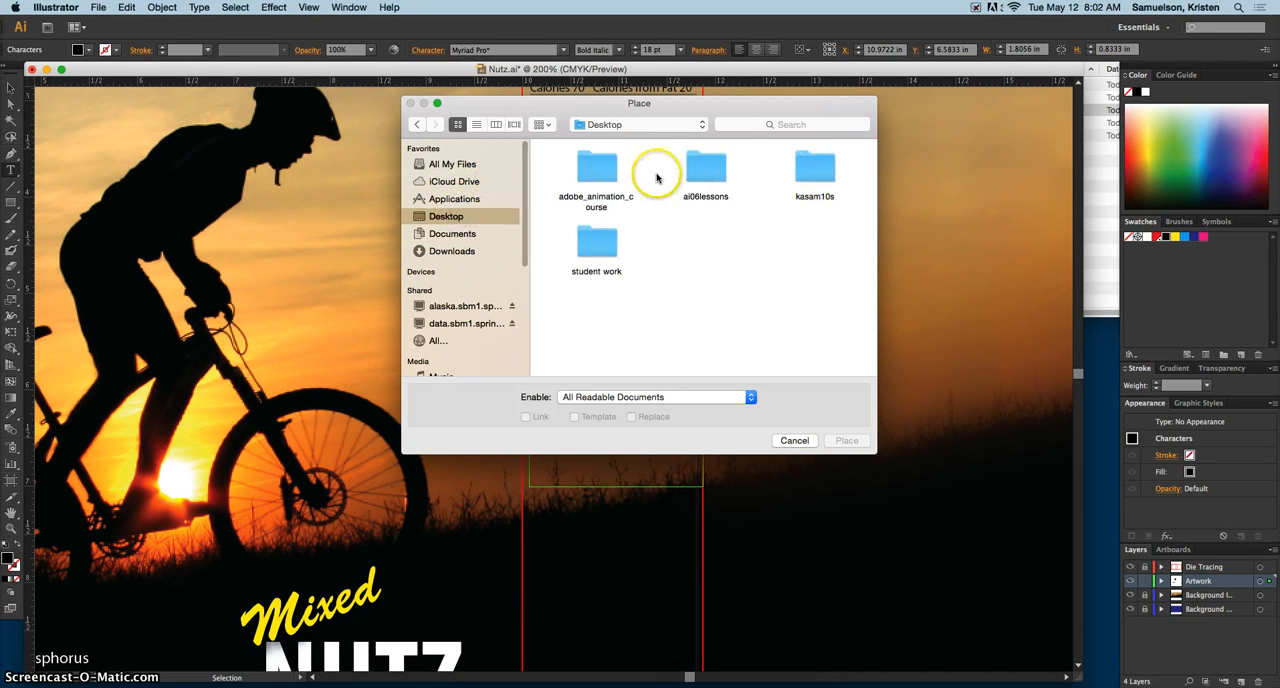
{"action": "double_click", "coordinate": [700, 172]}
{"action": "double_click", "coordinate": [704, 240]}
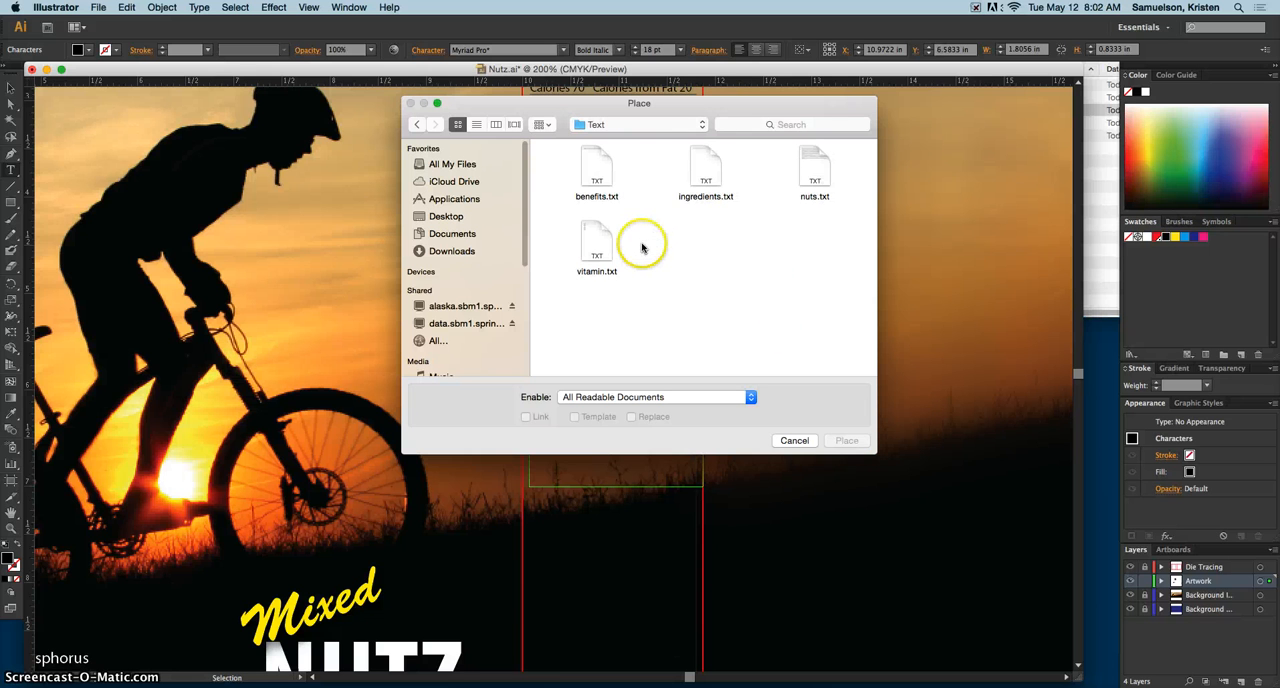
{"action": "left_click", "coordinate": [586, 256]}
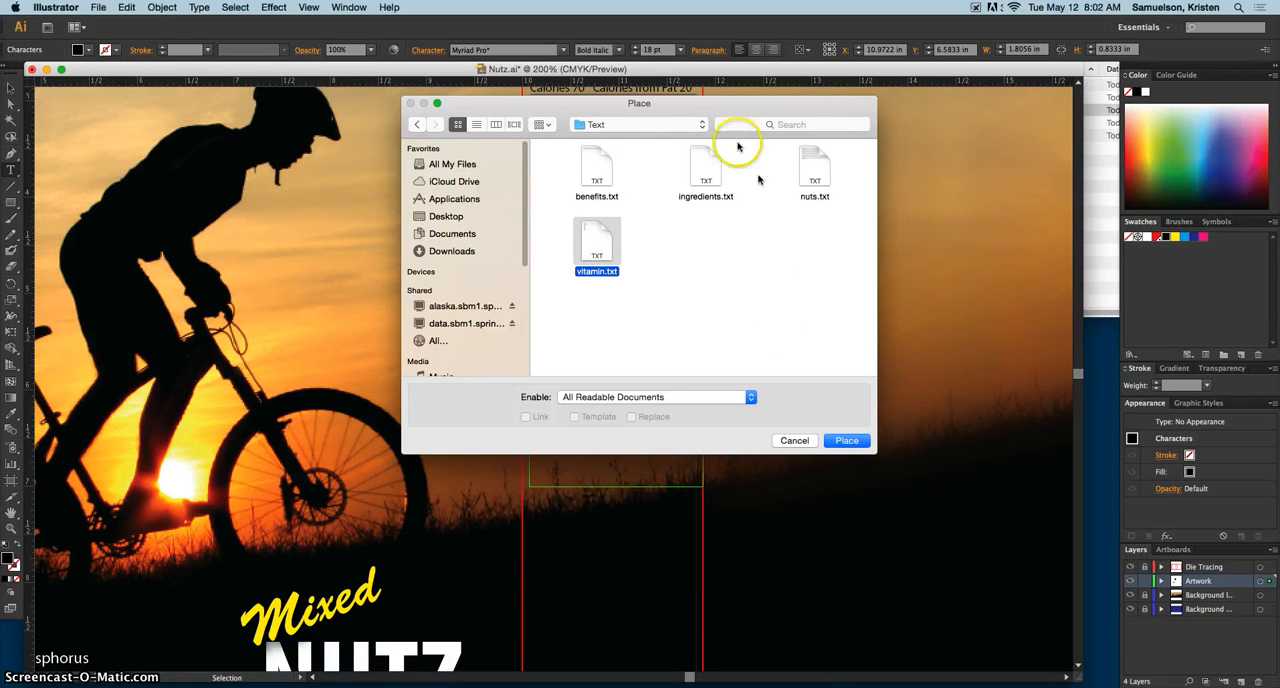
{"action": "left_click", "coordinate": [704, 163]}
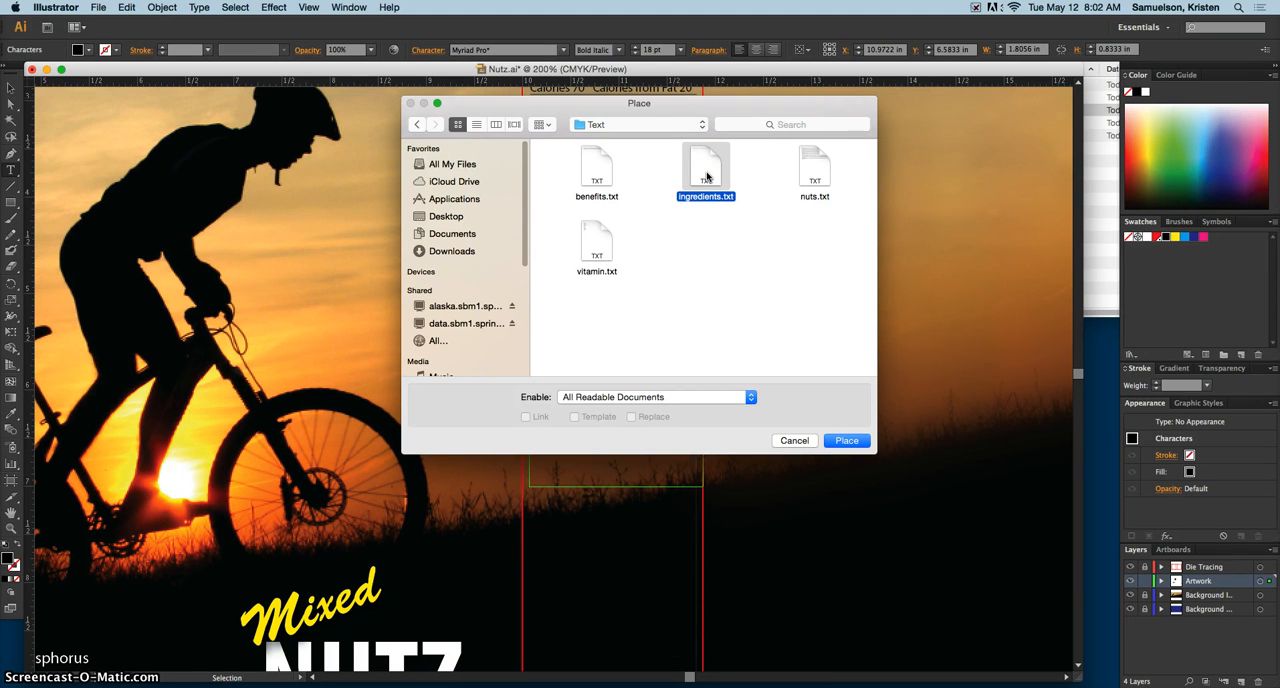
{"action": "left_click", "coordinate": [845, 443]}
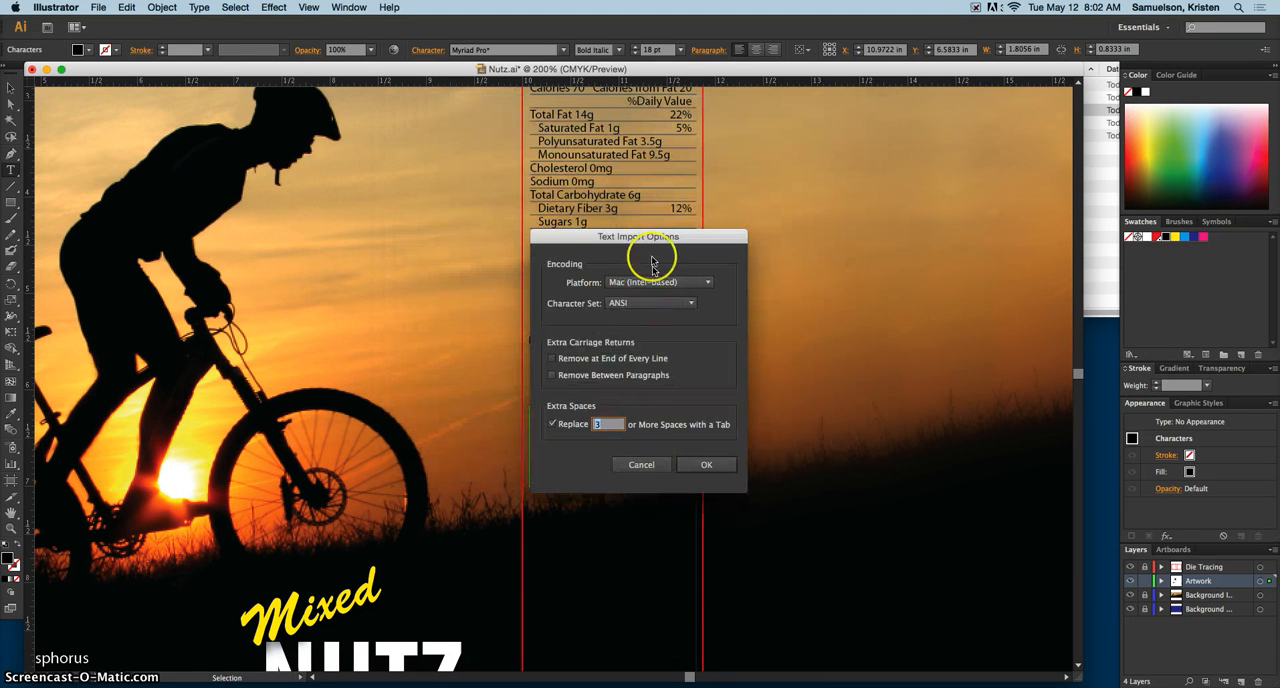
{"action": "left_click", "coordinate": [706, 464]}
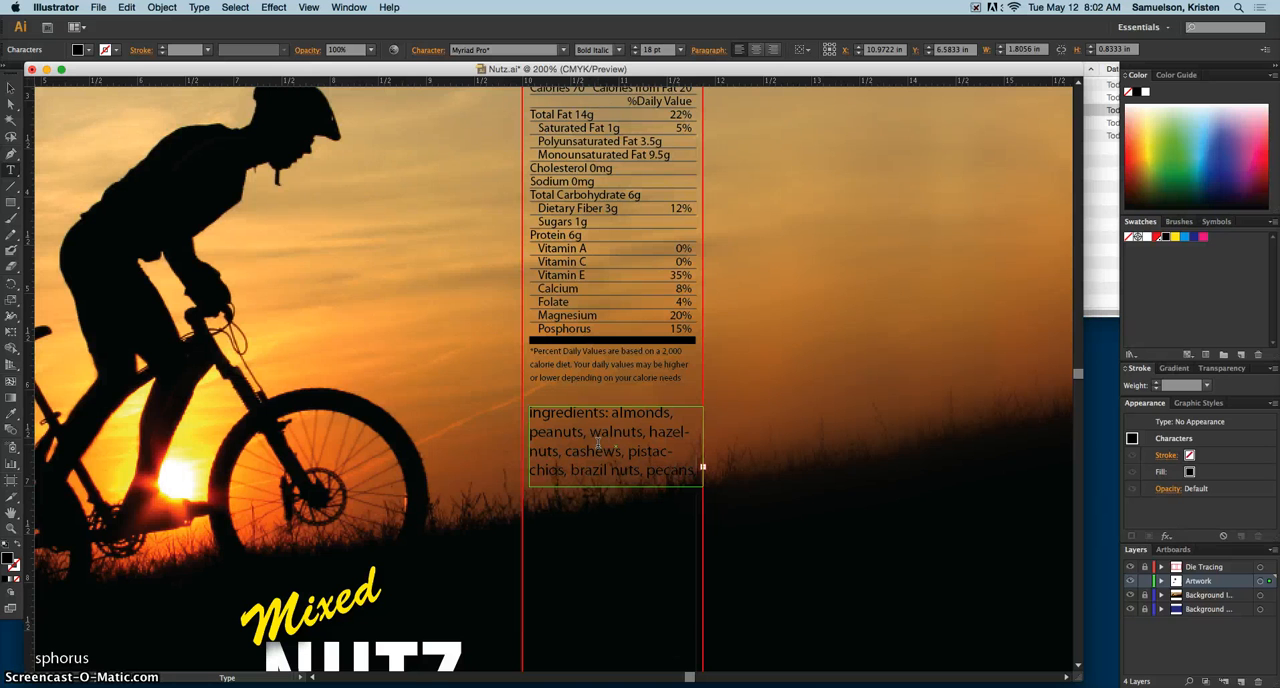
Step: Move the ingredients frame to the side panel's left die line and enlarge it to about 1.88 by 1.13 in
{"action": "triple_click", "coordinate": [599, 442]}
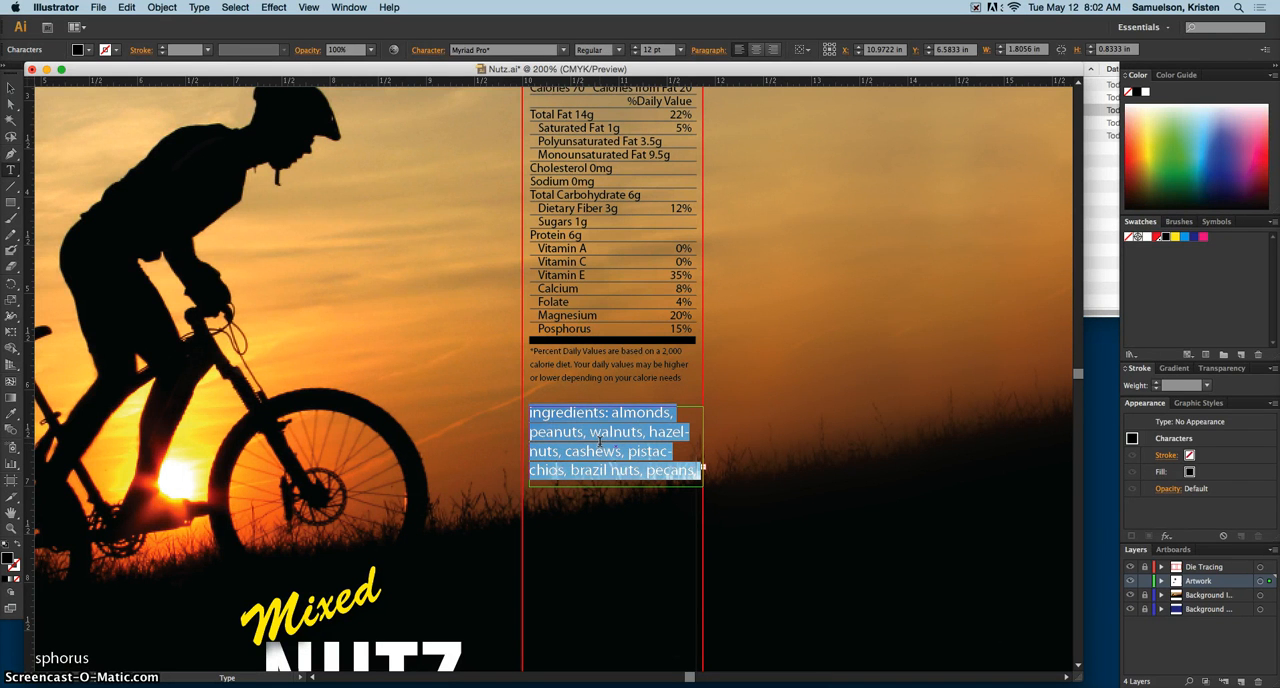
{"action": "left_click", "coordinate": [10, 87]}
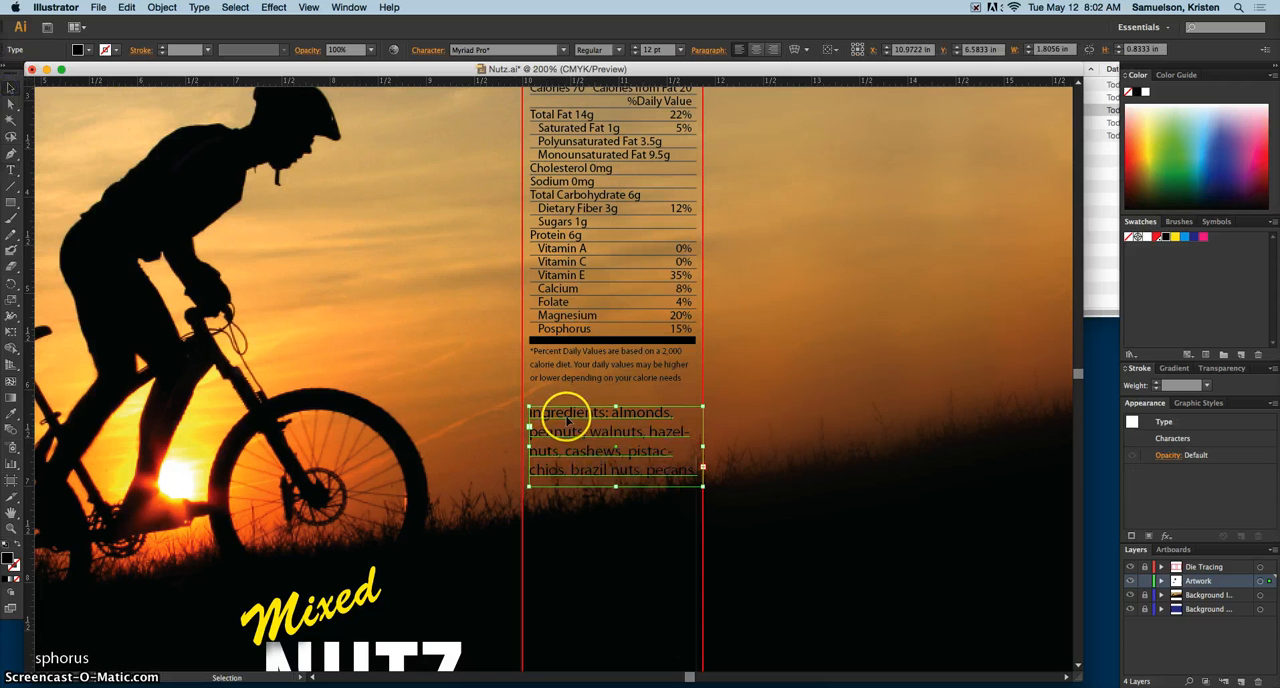
{"action": "left_click_drag", "start_coordinate": [565, 416], "coordinate": [557, 410]}
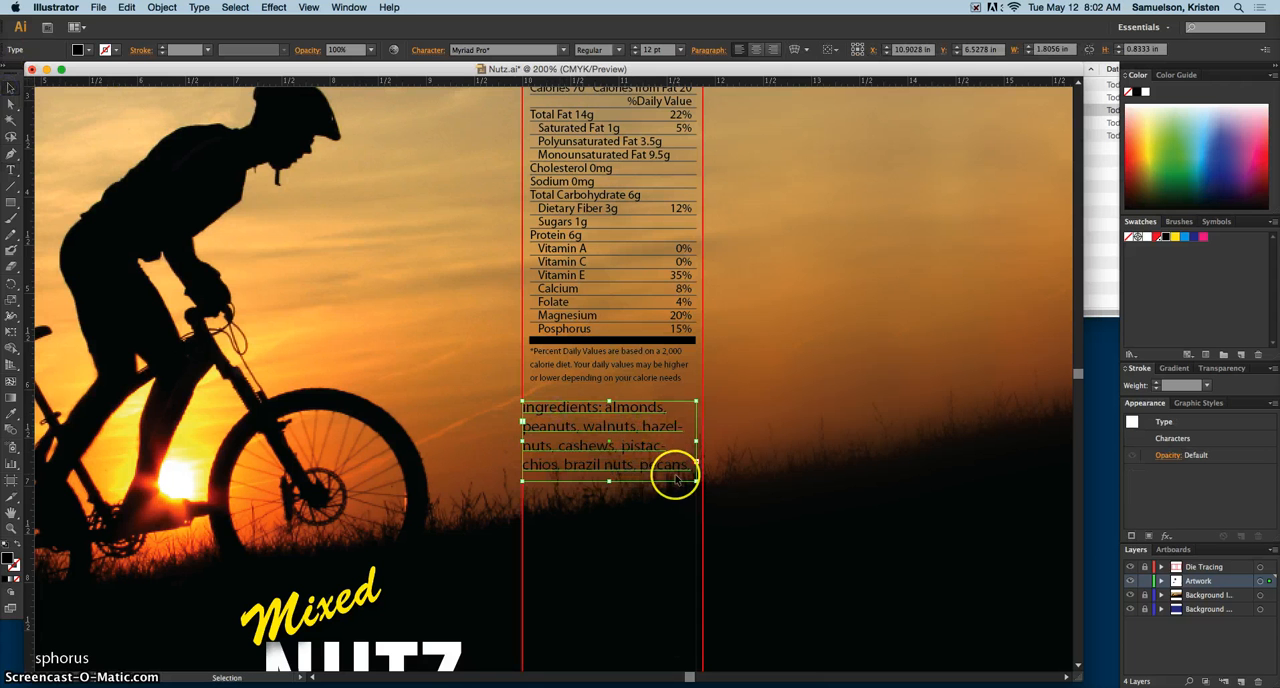
{"action": "left_click_drag", "start_coordinate": [696, 482], "coordinate": [702, 509]}
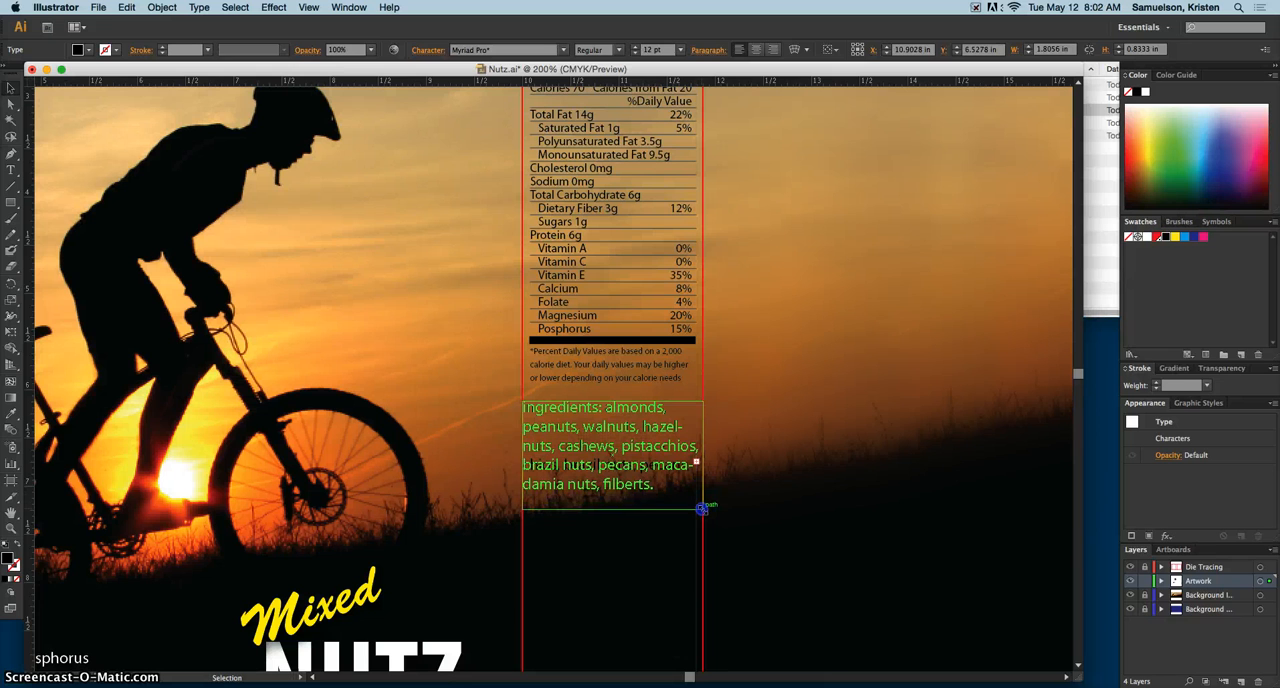
Step: Format all the ingredients text as Bold Condensed at 8 pt with a white fill
{"action": "double_click", "coordinate": [641, 471]}
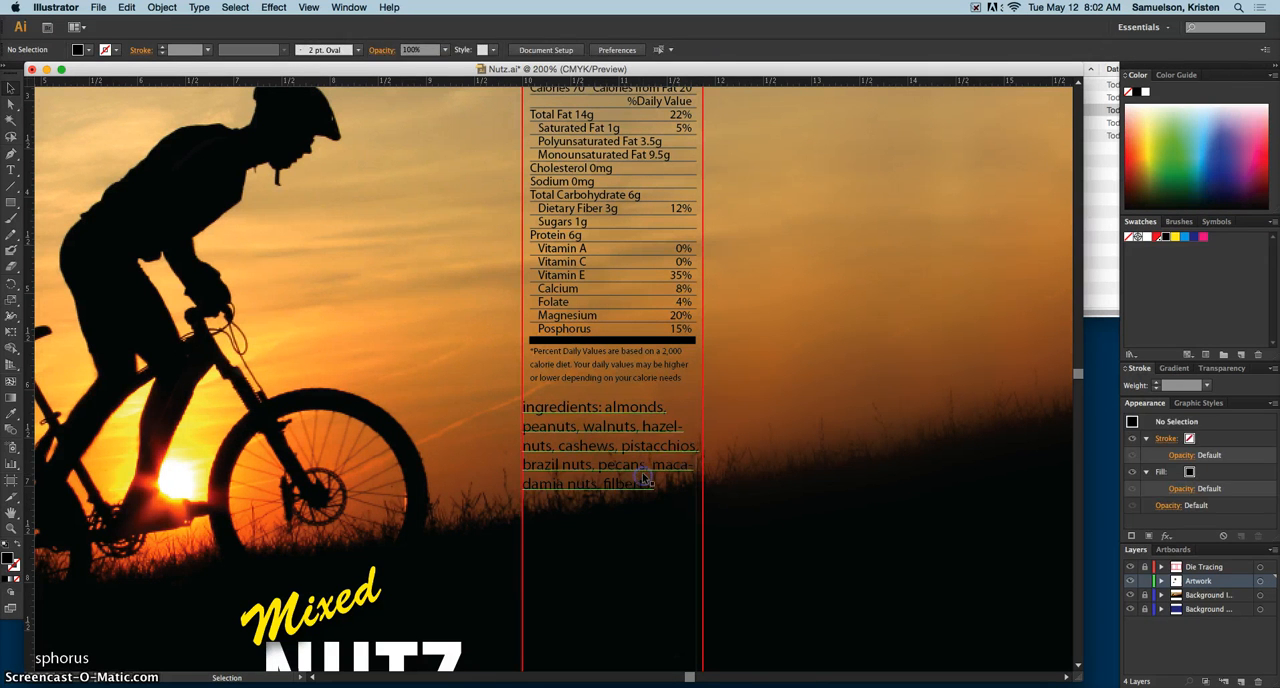
{"action": "key", "text": "super+a"}
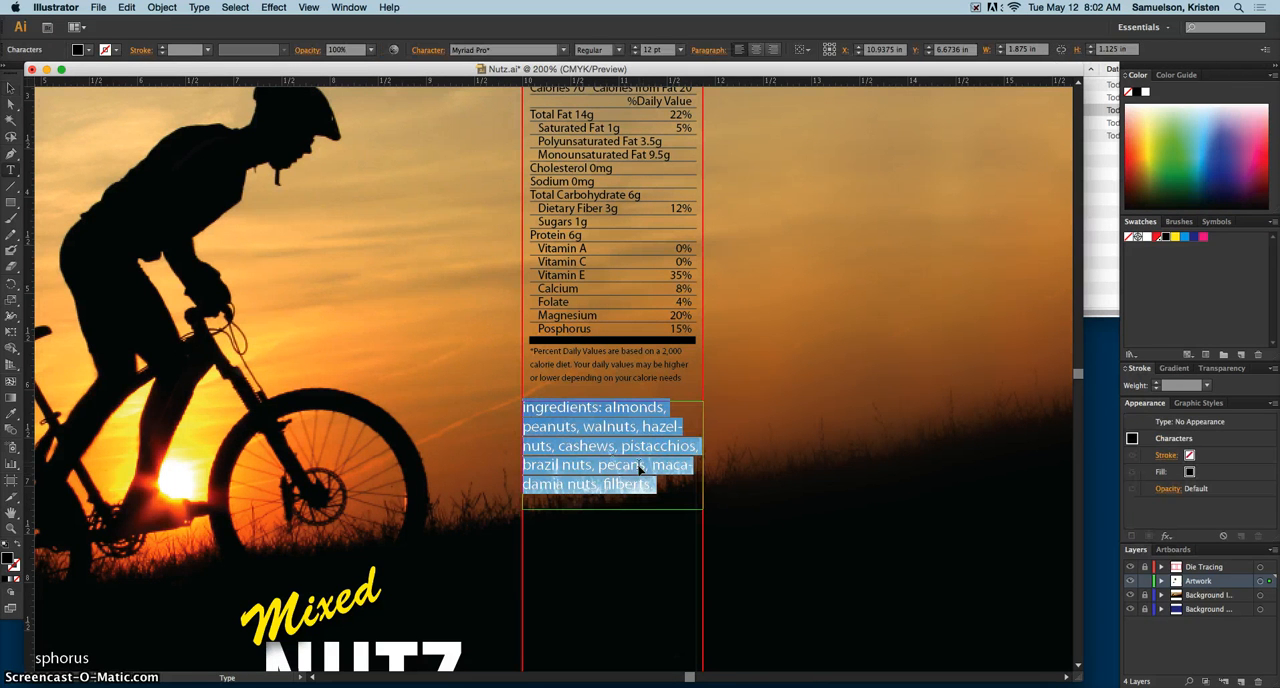
{"action": "left_click", "coordinate": [621, 52]}
{"action": "left_click", "coordinate": [620, 90]}
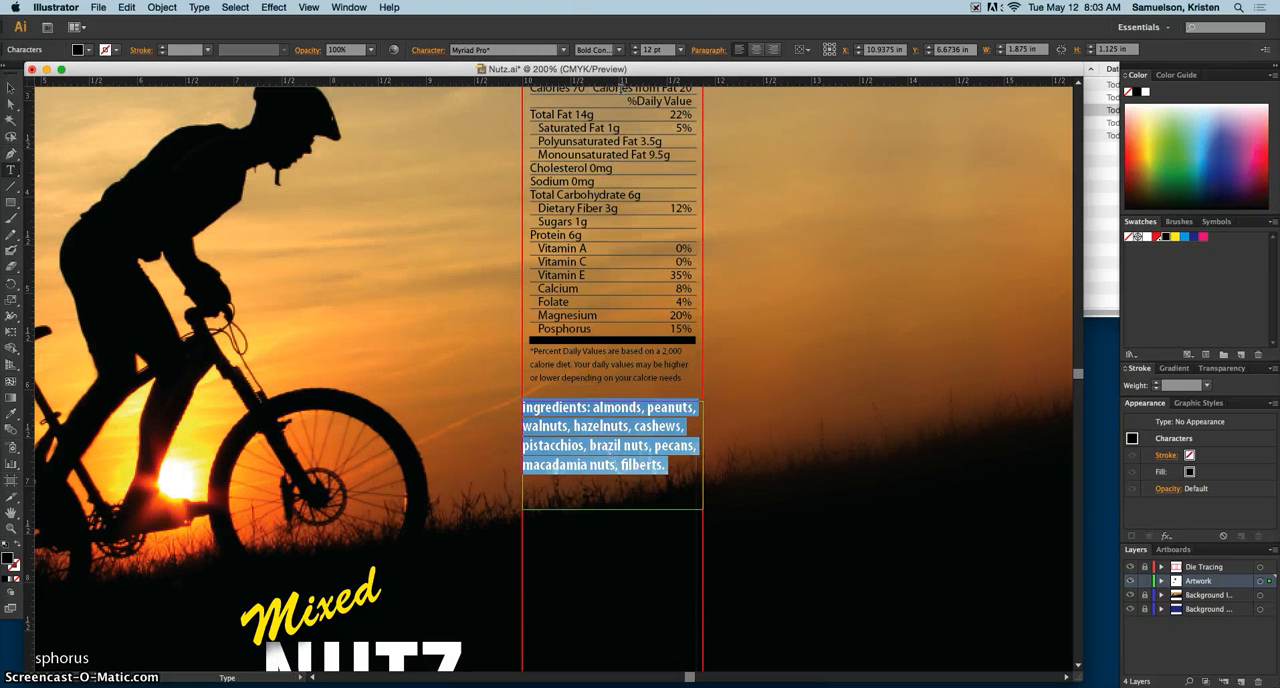
{"action": "left_click", "coordinate": [635, 54]}
{"action": "left_click", "coordinate": [635, 54]}
{"action": "left_click", "coordinate": [635, 55]}
{"action": "left_click", "coordinate": [635, 55]}
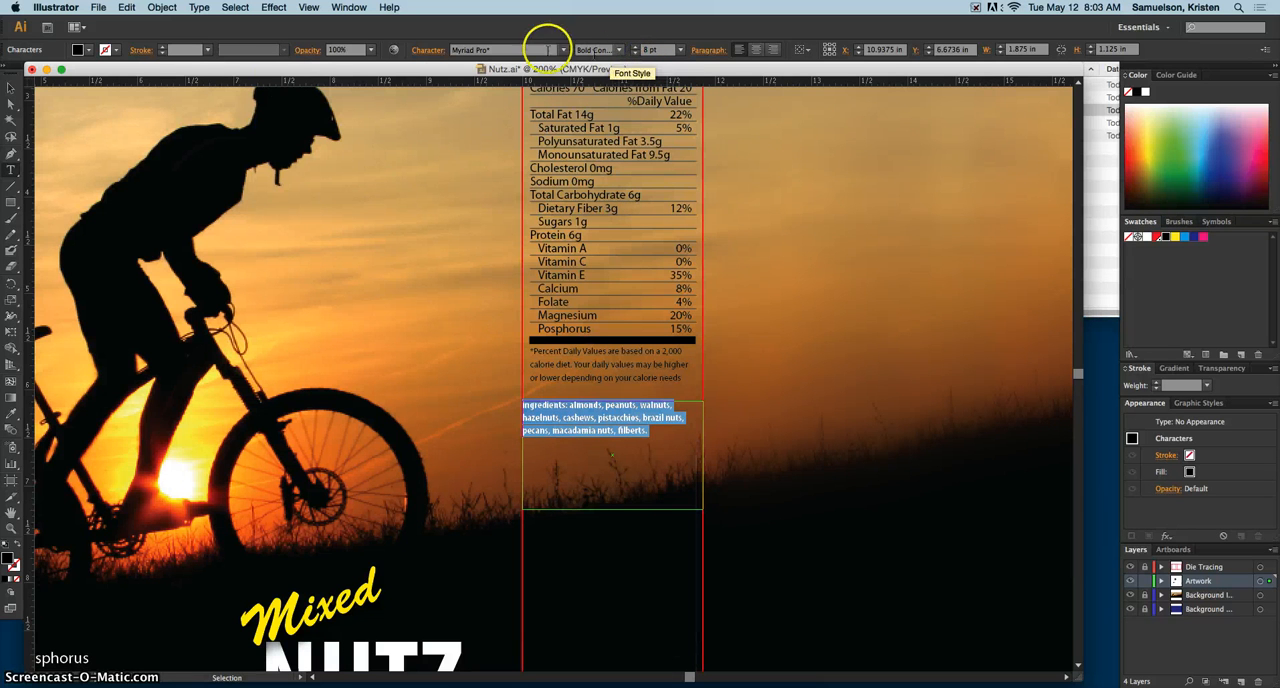
{"action": "left_click", "coordinate": [88, 52]}
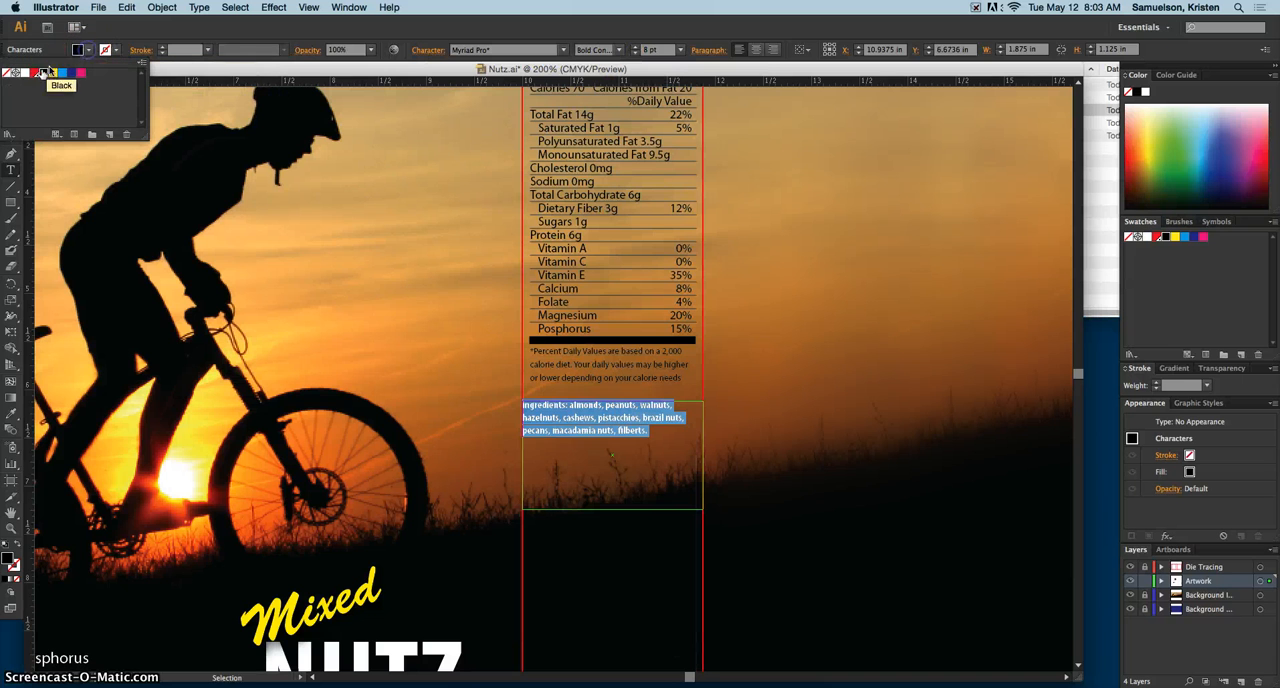
{"action": "left_click", "coordinate": [20, 73]}
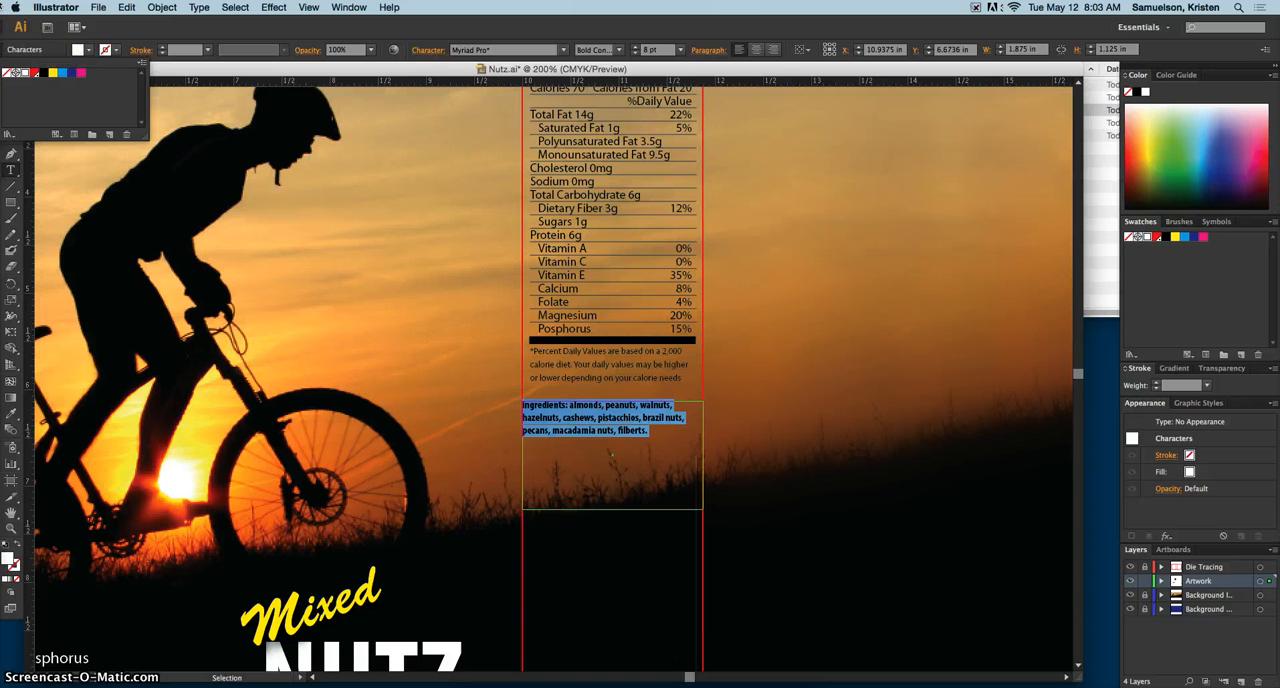
Step: Convert all the ingredients text below the Nutrition Facts to UPPERCASE
{"action": "left_click", "coordinate": [195, 9]}
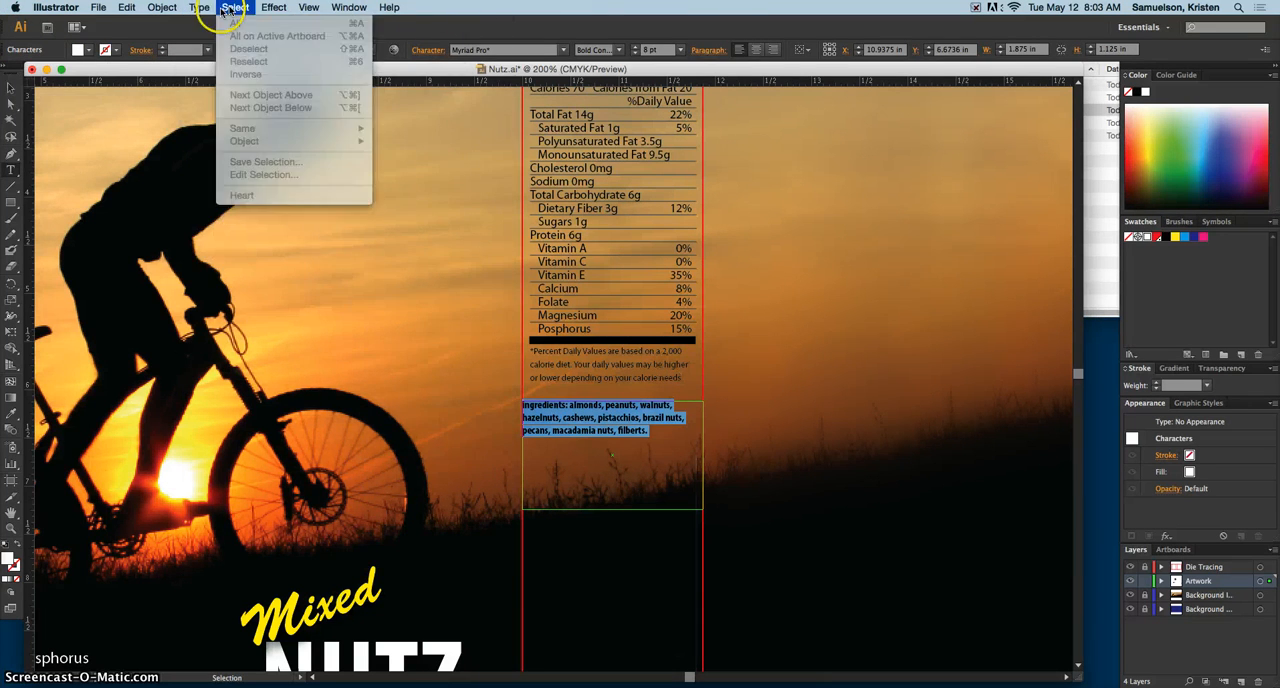
{"action": "left_click", "coordinate": [589, 433]}
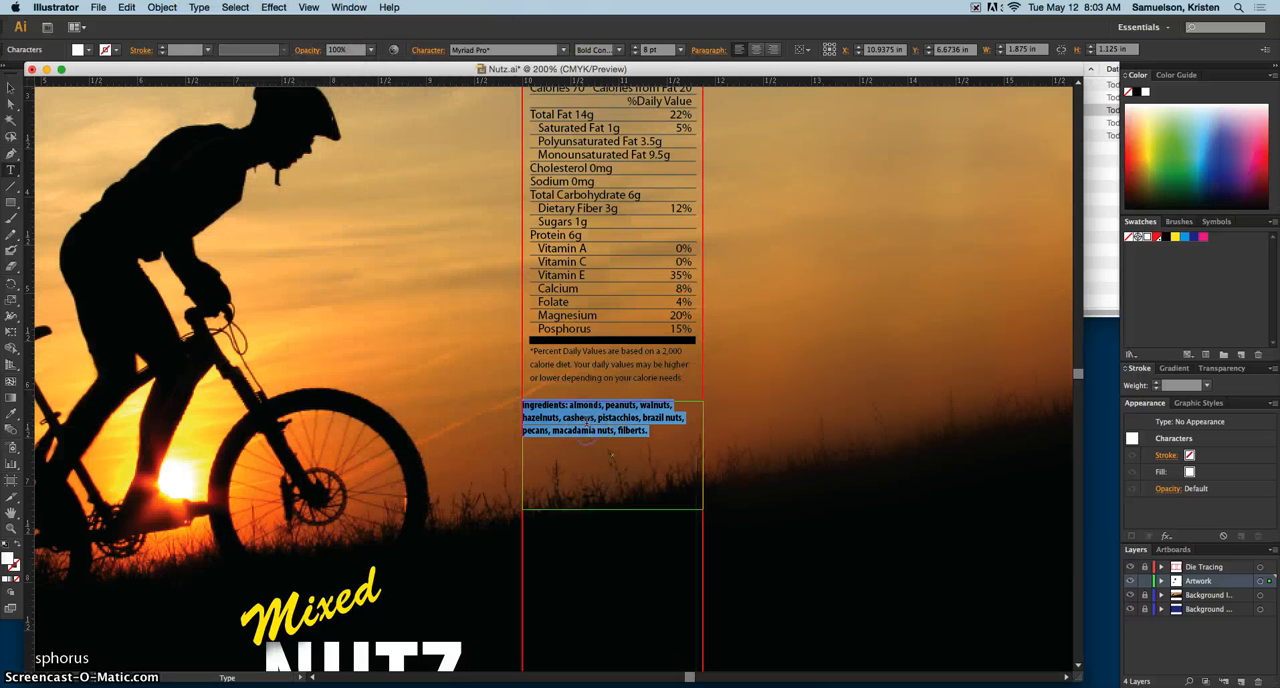
{"action": "double_click", "coordinate": [578, 418]}
{"action": "left_click_drag", "start_coordinate": [650, 432], "coordinate": [508, 402]}
{"action": "left_click", "coordinate": [200, 9]}
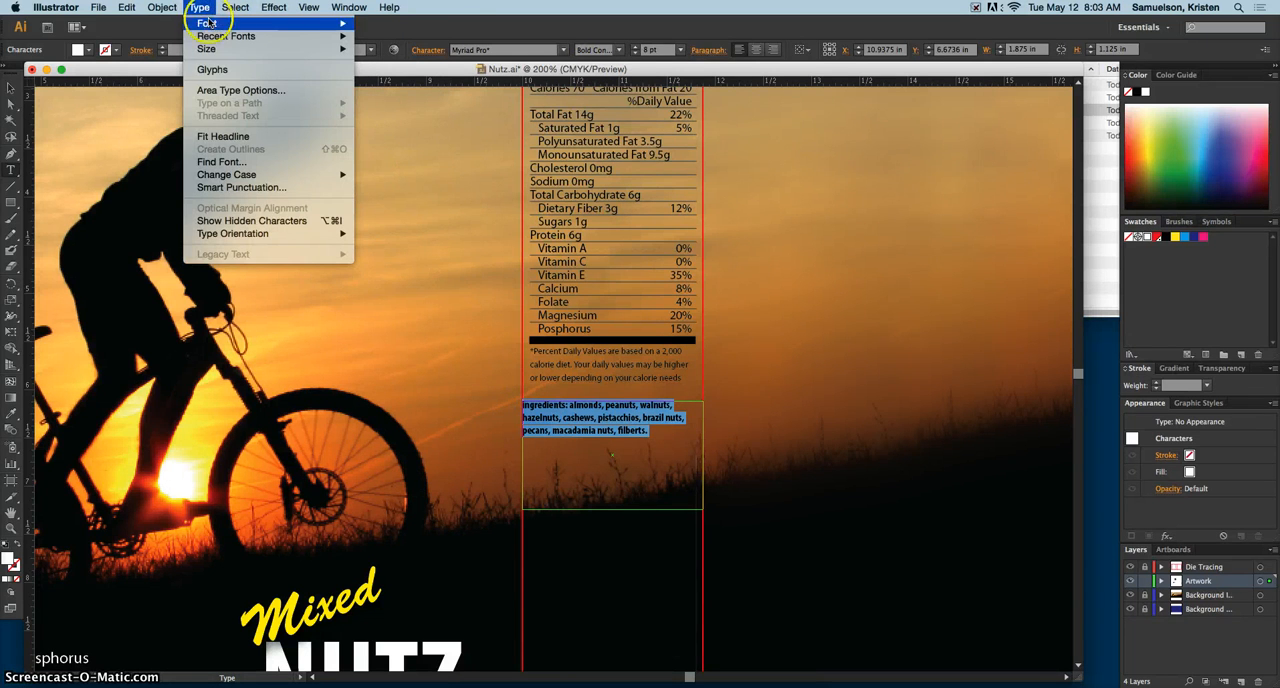
{"action": "left_click", "coordinate": [266, 177]}
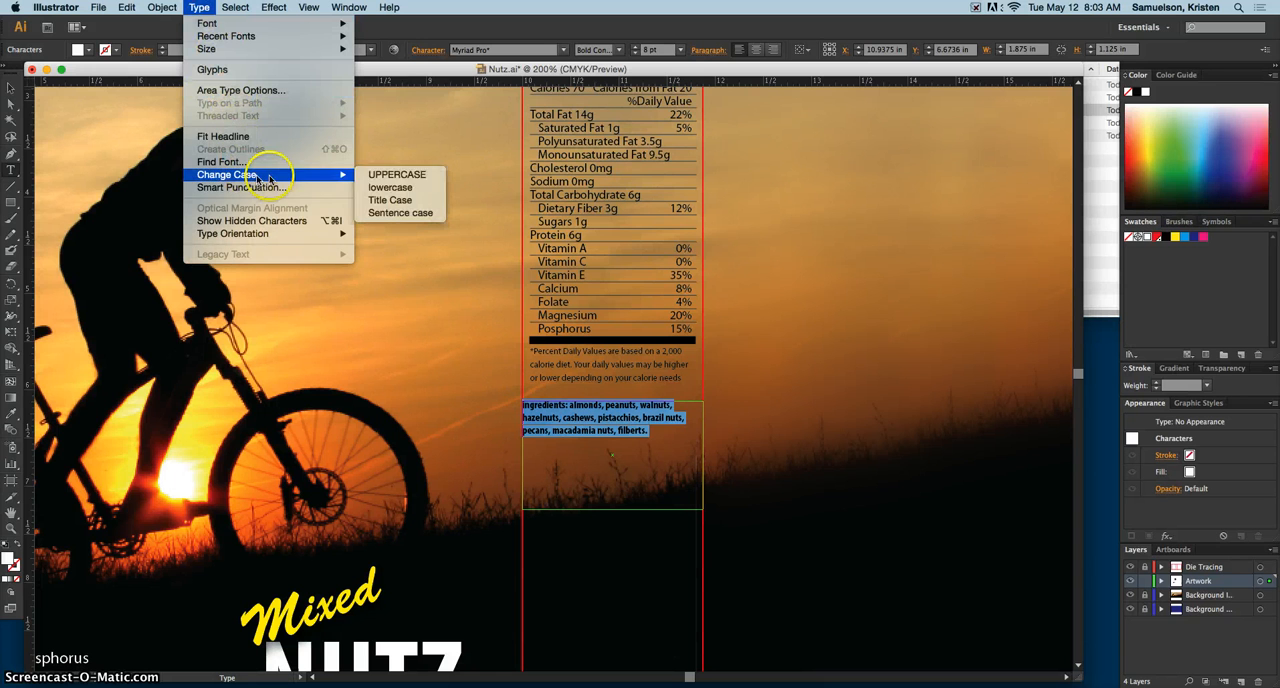
{"action": "left_click", "coordinate": [404, 176]}
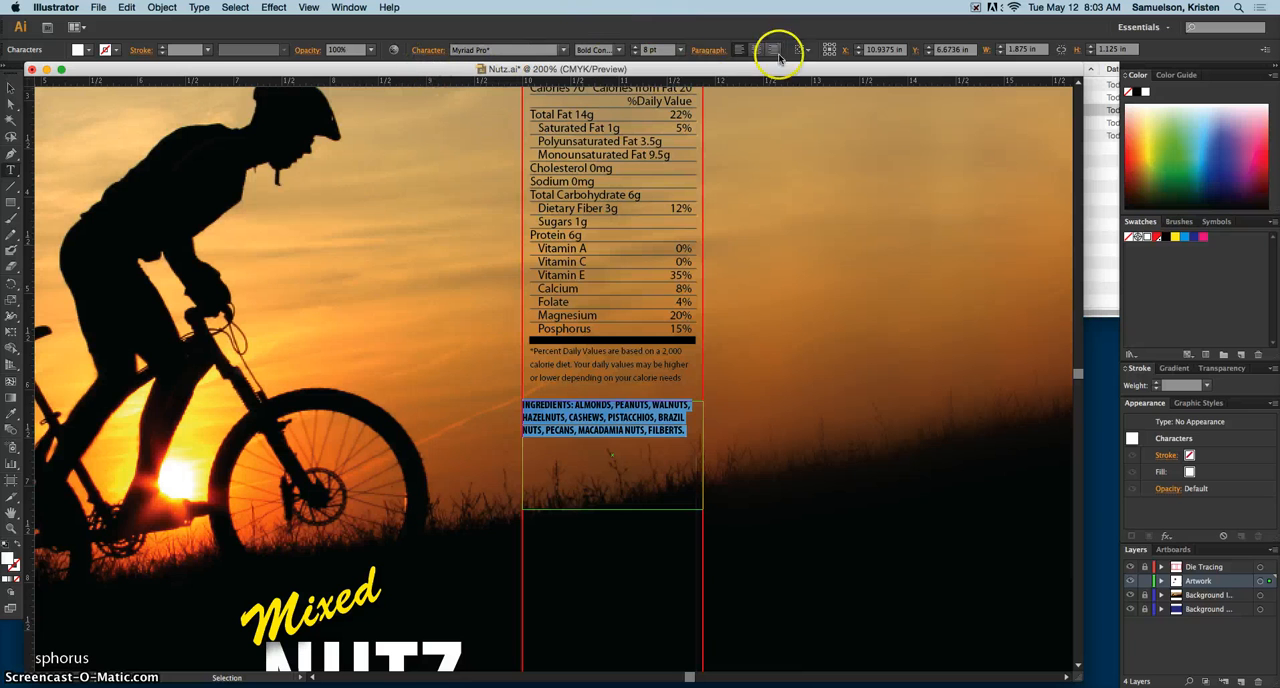
Step: Justify the ingredients paragraph with the last line aligned left
{"action": "left_click", "coordinate": [709, 50]}
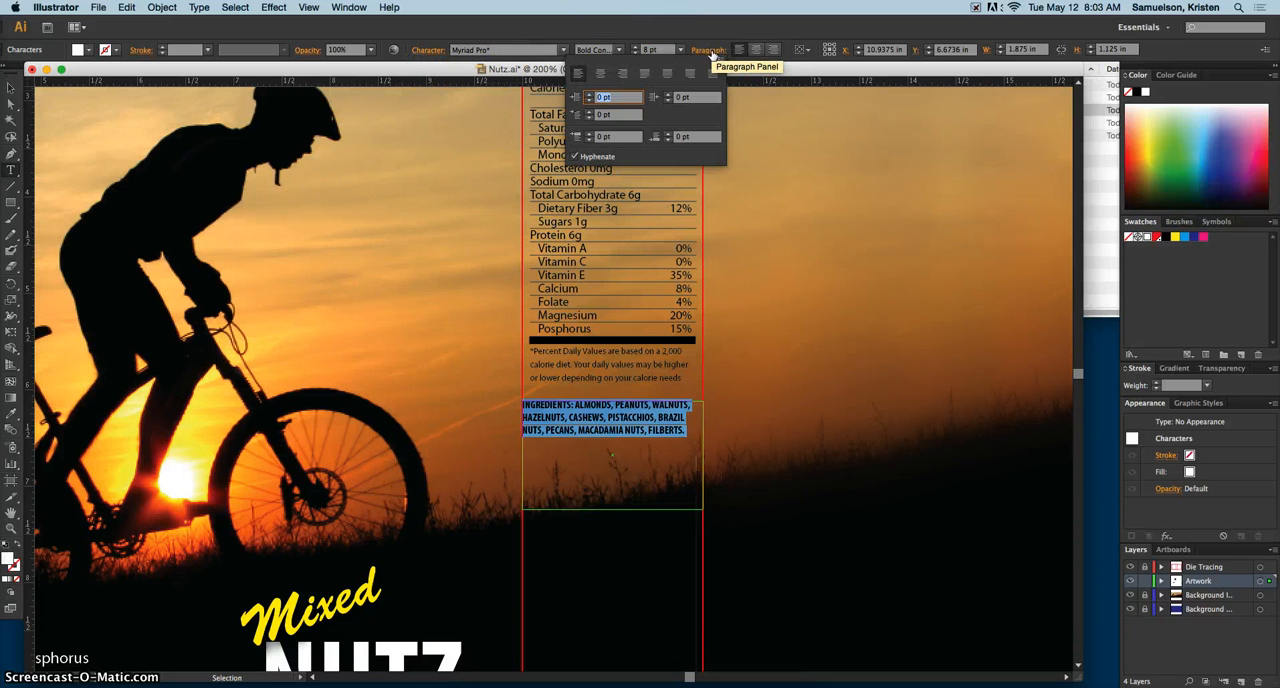
{"action": "left_click", "coordinate": [710, 50]}
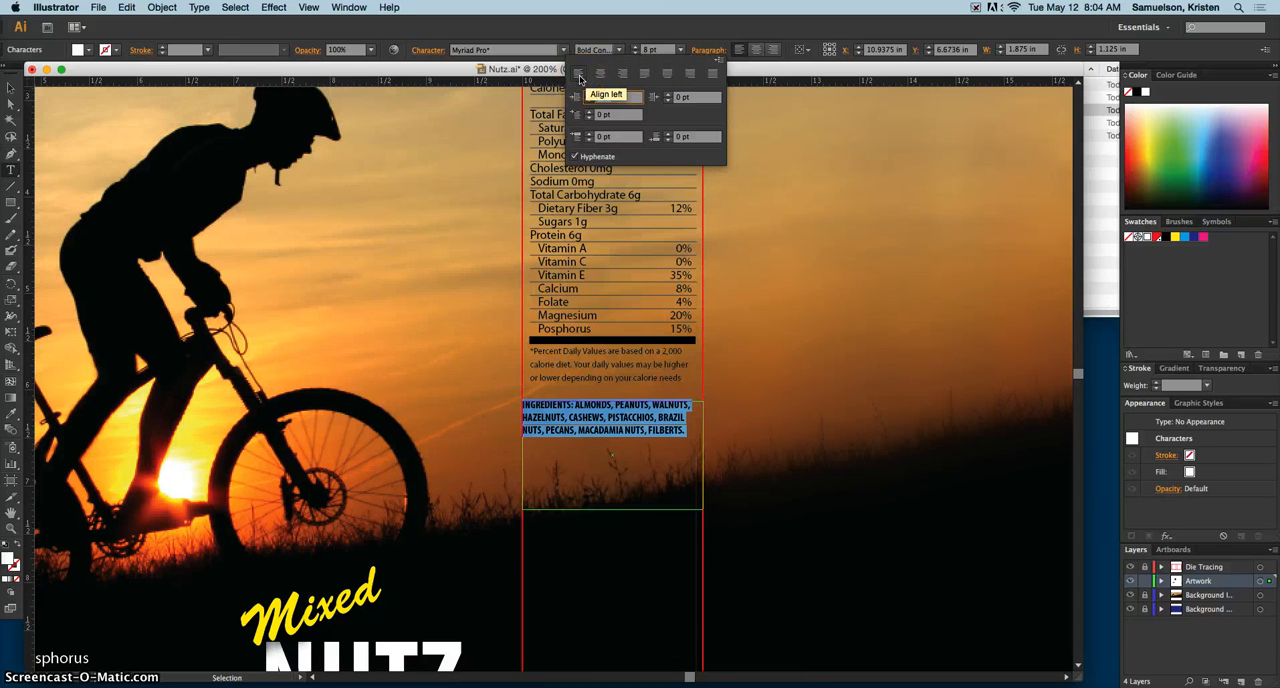
{"action": "left_click", "coordinate": [645, 78]}
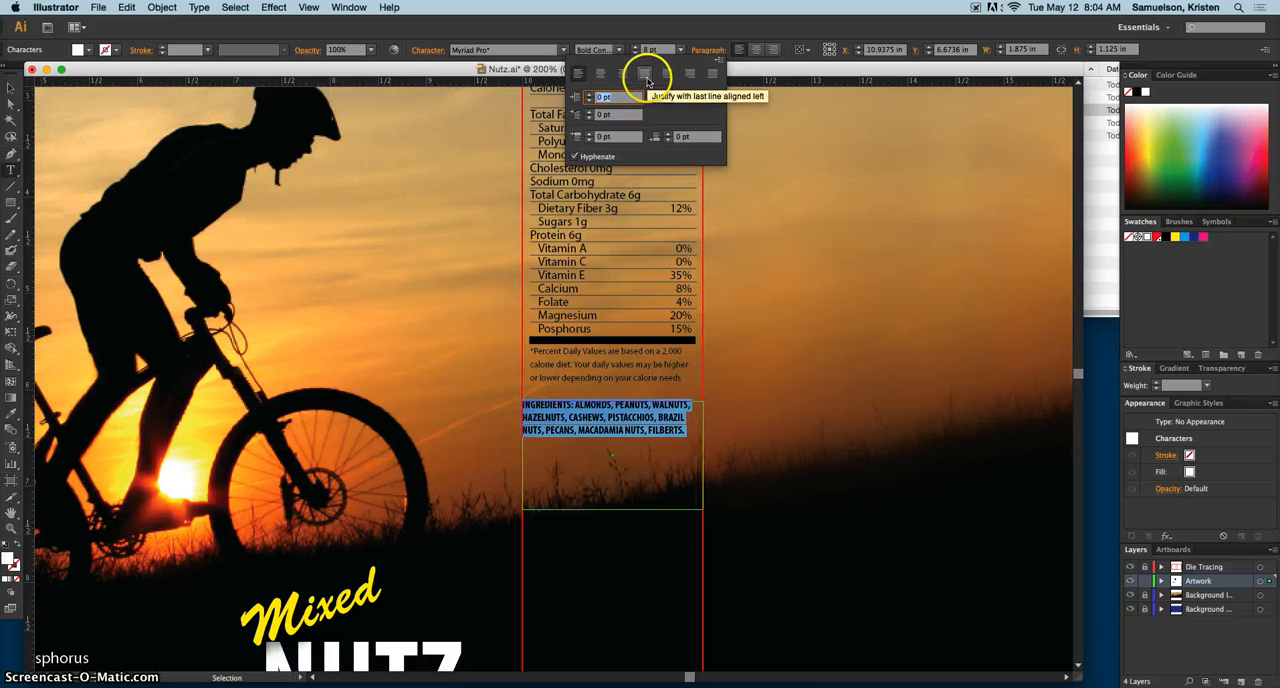
{"action": "left_click", "coordinate": [645, 78]}
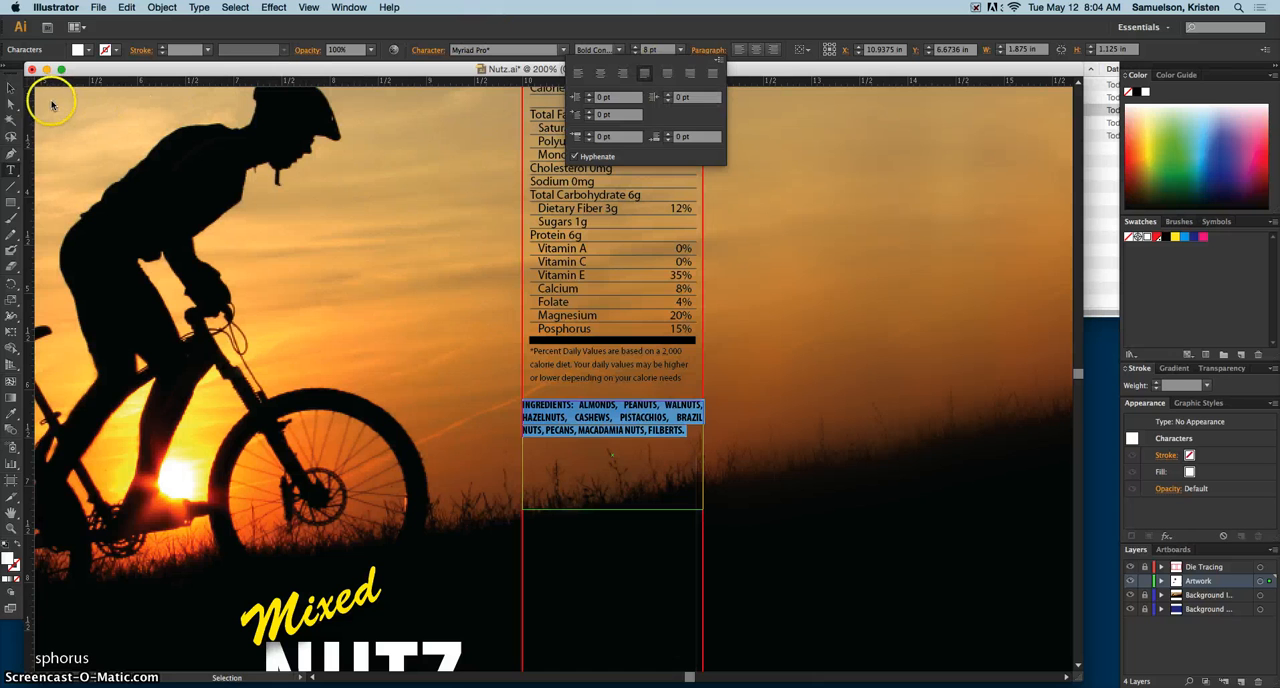
{"action": "left_click", "coordinate": [14, 92]}
{"action": "left_click", "coordinate": [771, 442]}
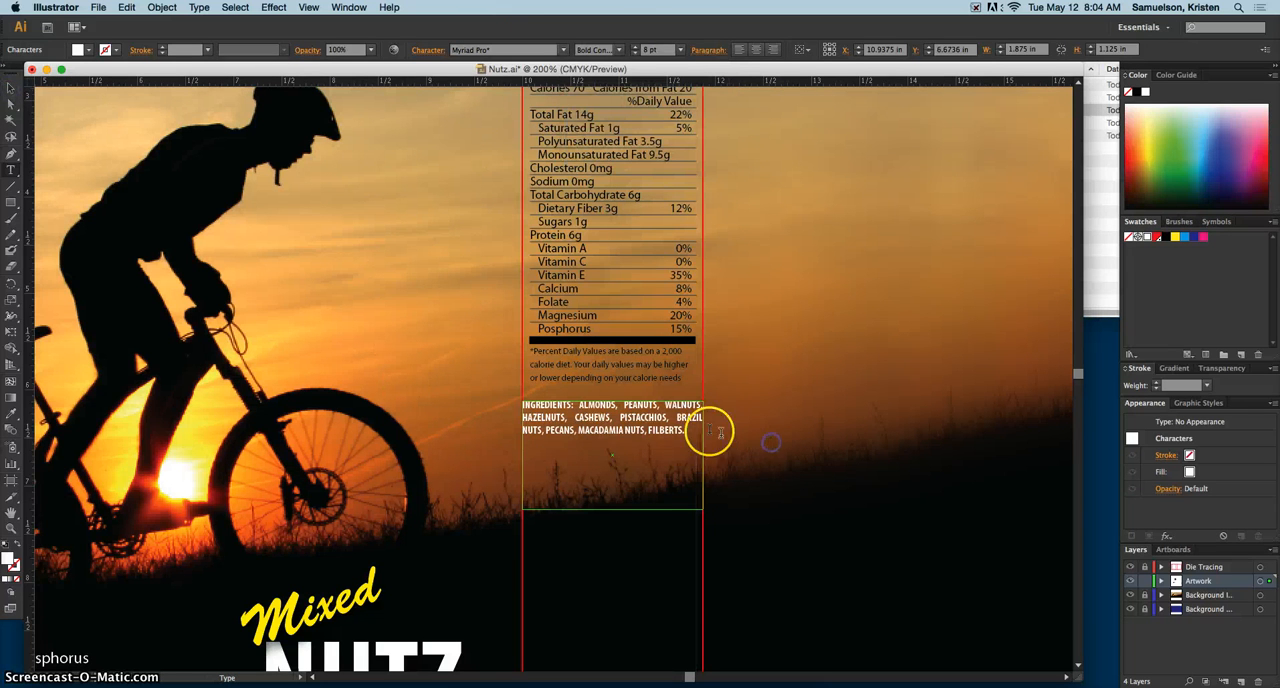
Step: Shorten the ingredients frame from its lower edge to about 0.40 in high so it fits the text, and deselect it
{"action": "left_click", "coordinate": [10, 88]}
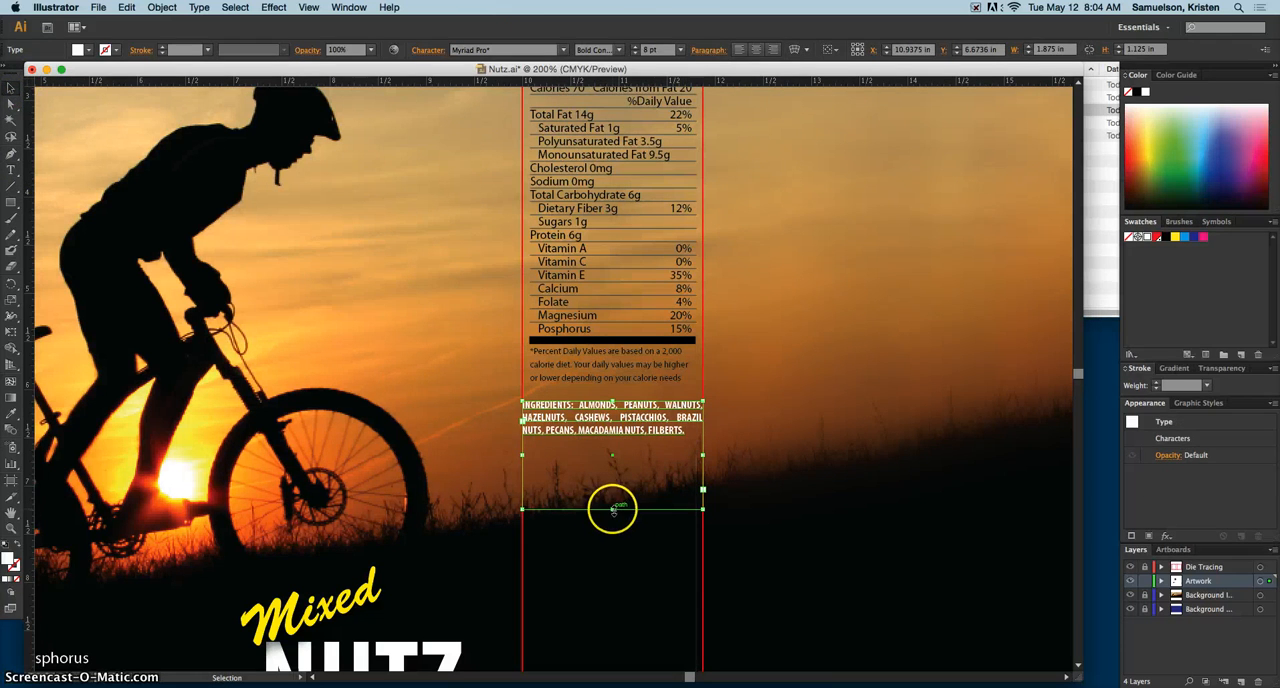
{"action": "left_click_drag", "start_coordinate": [610, 509], "coordinate": [620, 444]}
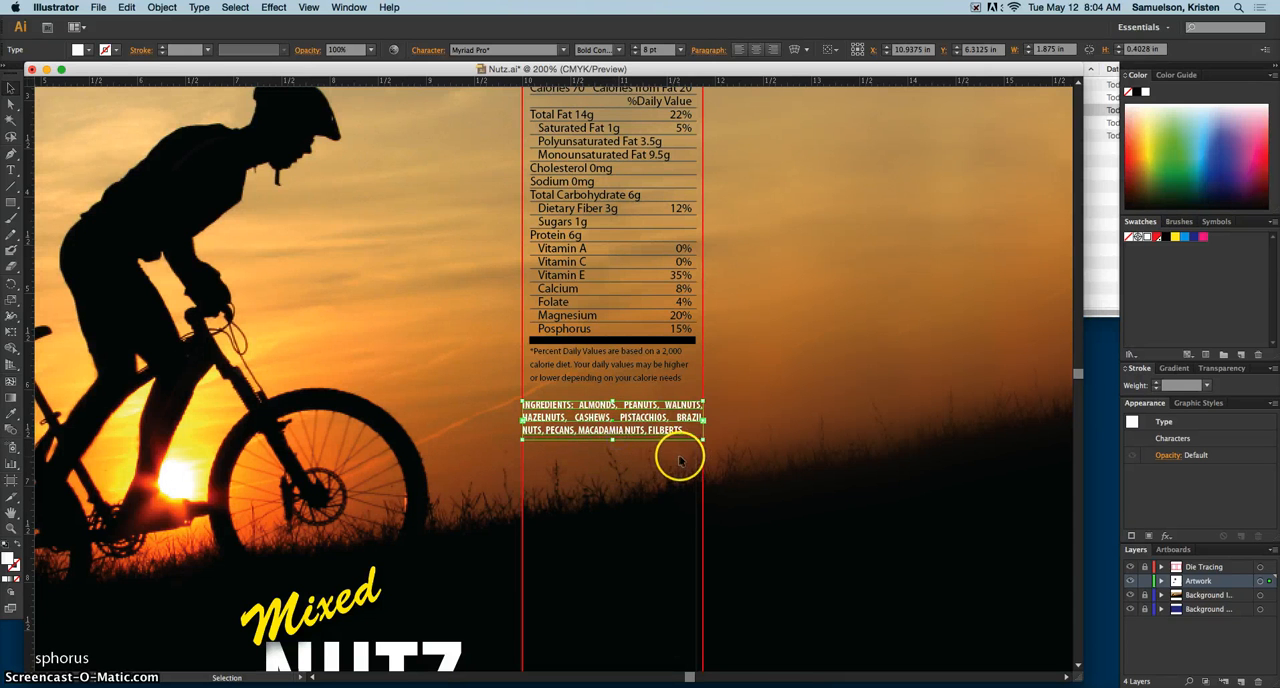
{"action": "left_click", "coordinate": [757, 428]}
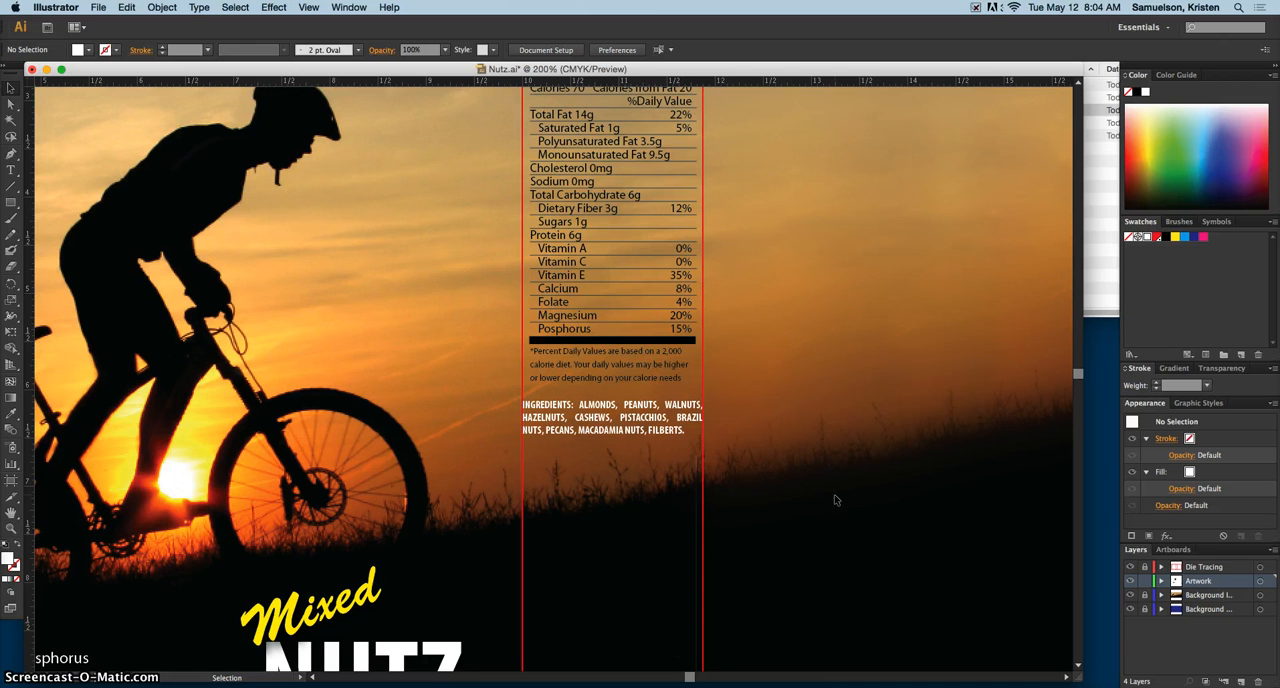
Step: Draw an area type frame about 6.5 in wide and 5.1 in high on the package's empty back panel
{"action": "key", "text": "super+1"}
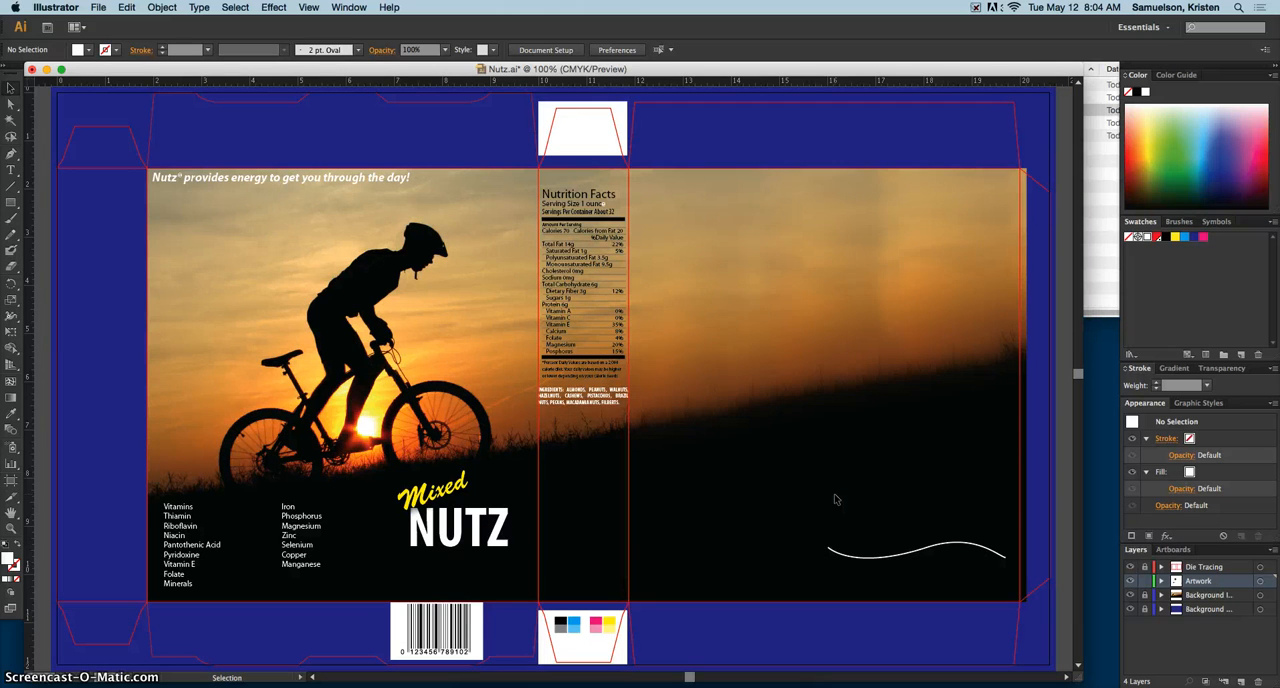
{"action": "left_click", "coordinate": [11, 172]}
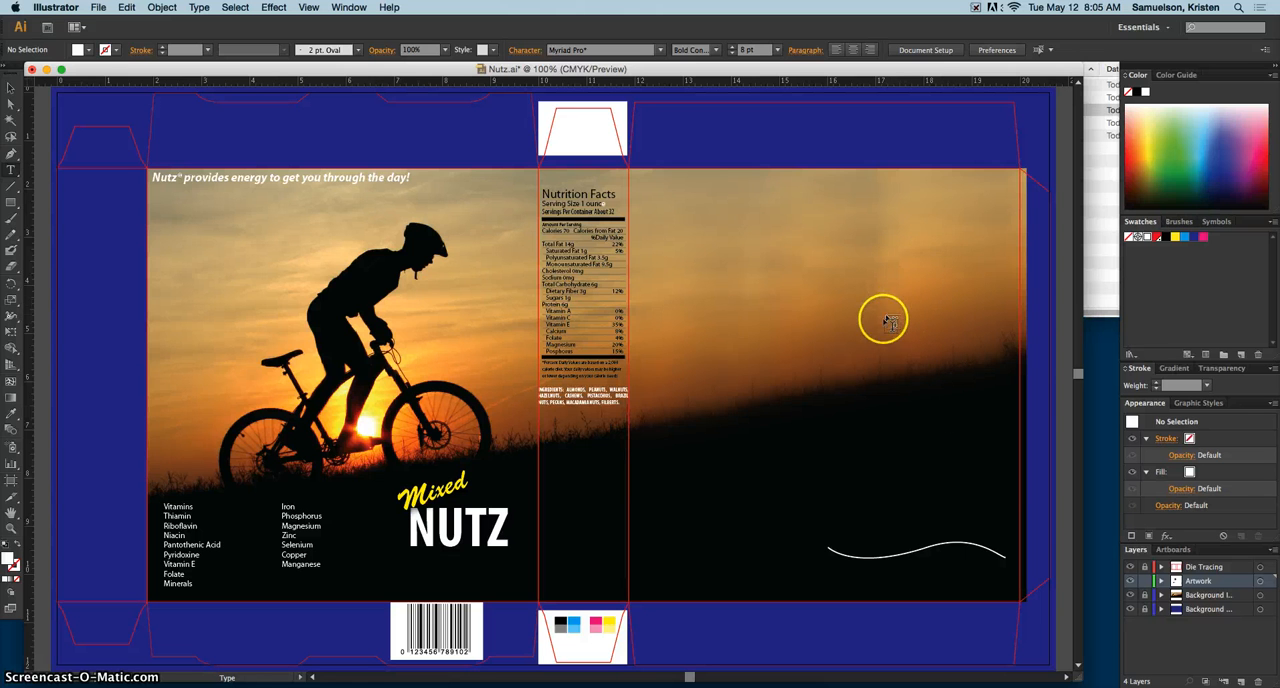
{"action": "left_click_drag", "start_coordinate": [668, 231], "coordinate": [977, 472]}
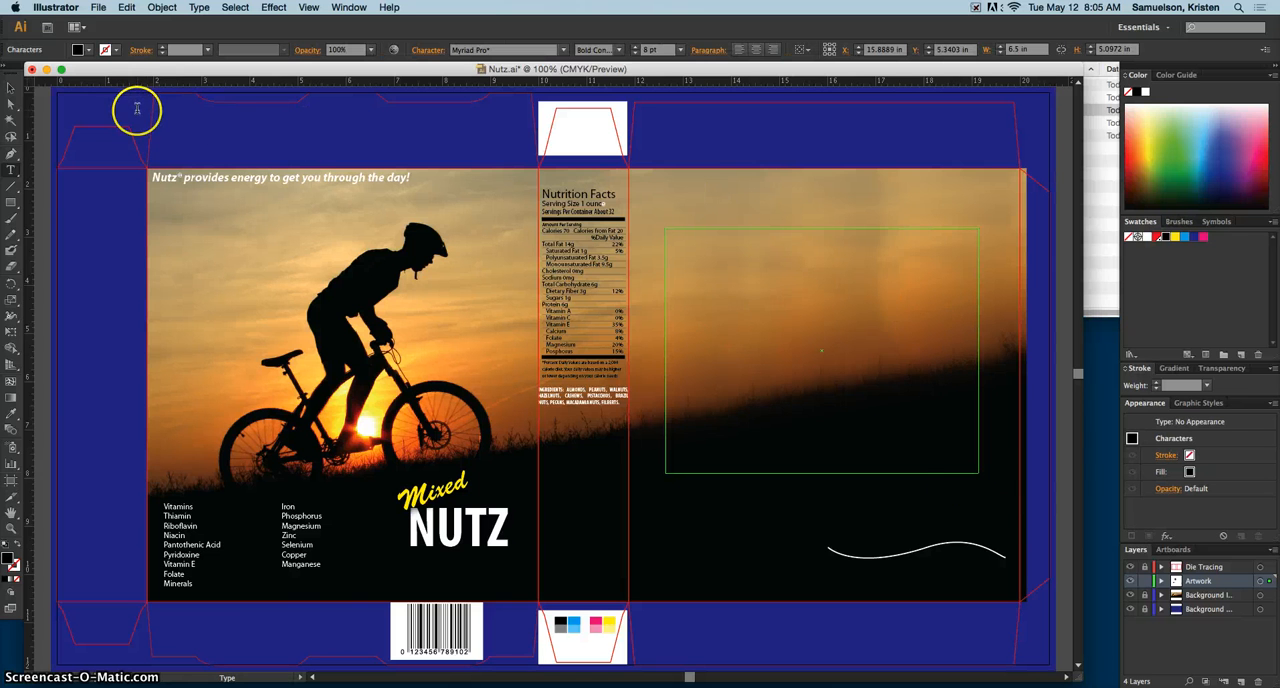
{"action": "left_click", "coordinate": [12, 686]}
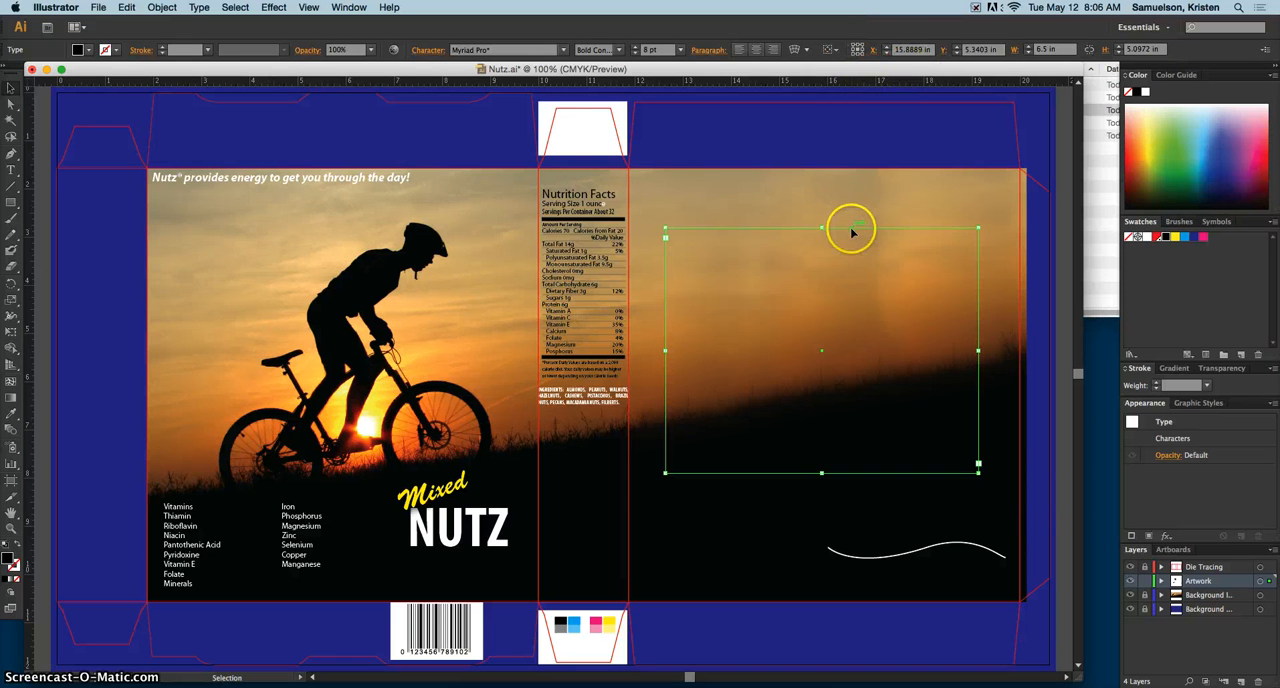
Step: Change the ruler units to points and position the back-panel frame at X 1148 pt, Y 425 pt
{"action": "right_click", "coordinate": [902, 84]}
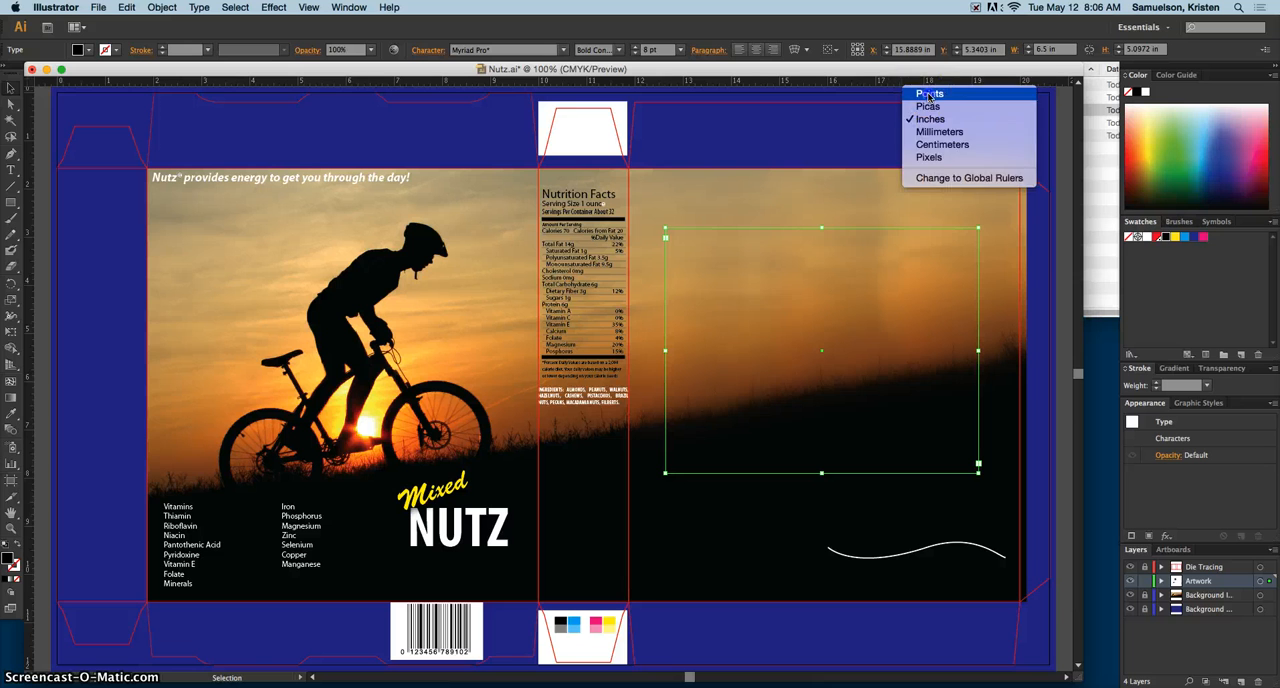
{"action": "left_click", "coordinate": [928, 93]}
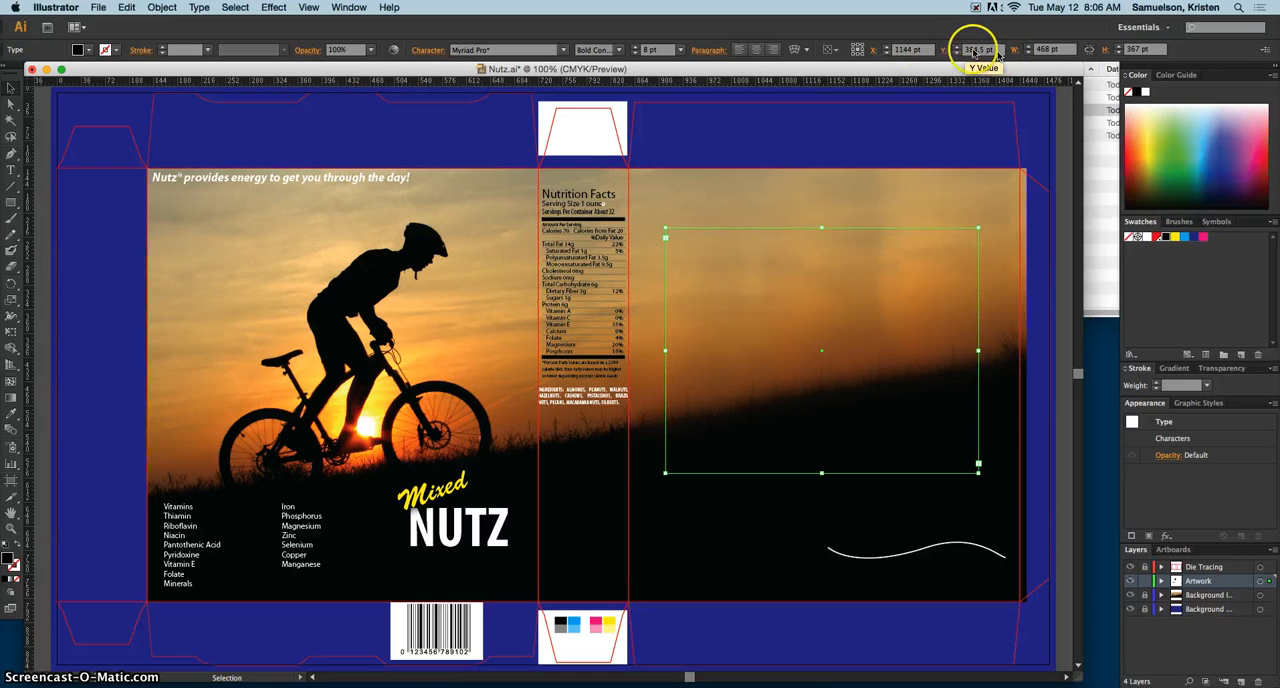
{"action": "left_click", "coordinate": [899, 50]}
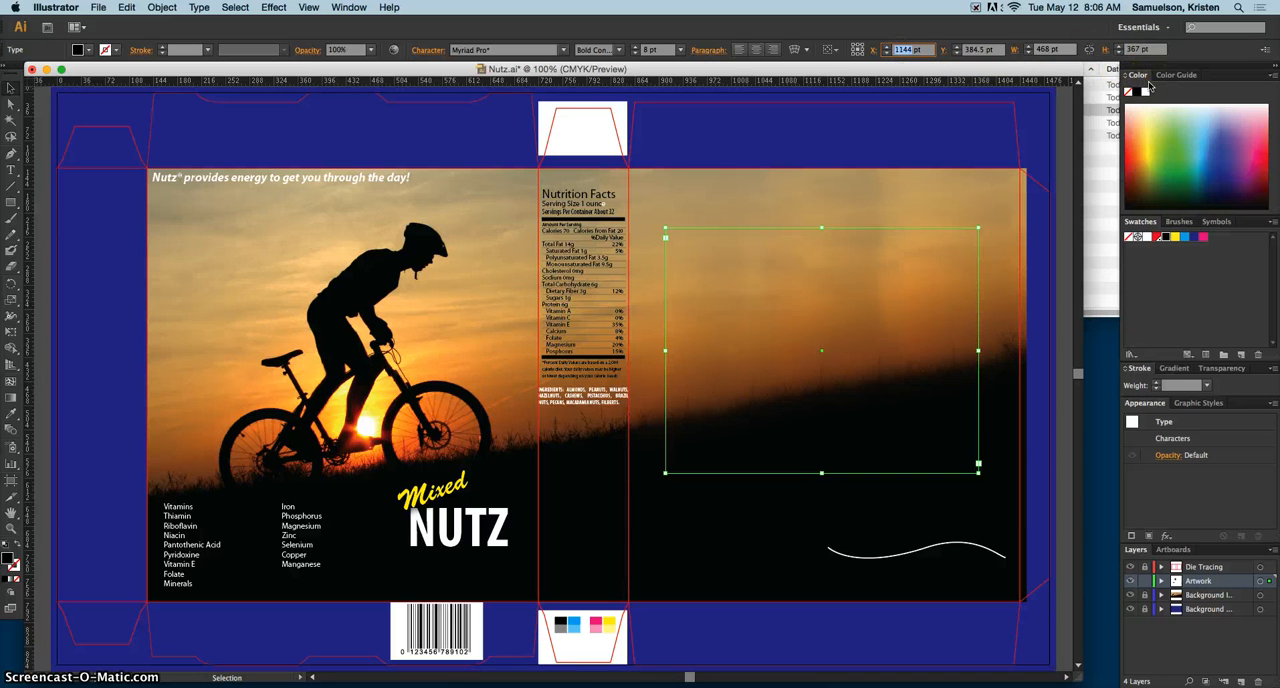
{"action": "type", "text": "1148"}
{"action": "key", "text": "Return"}
{"action": "left_click", "coordinate": [978, 50]}
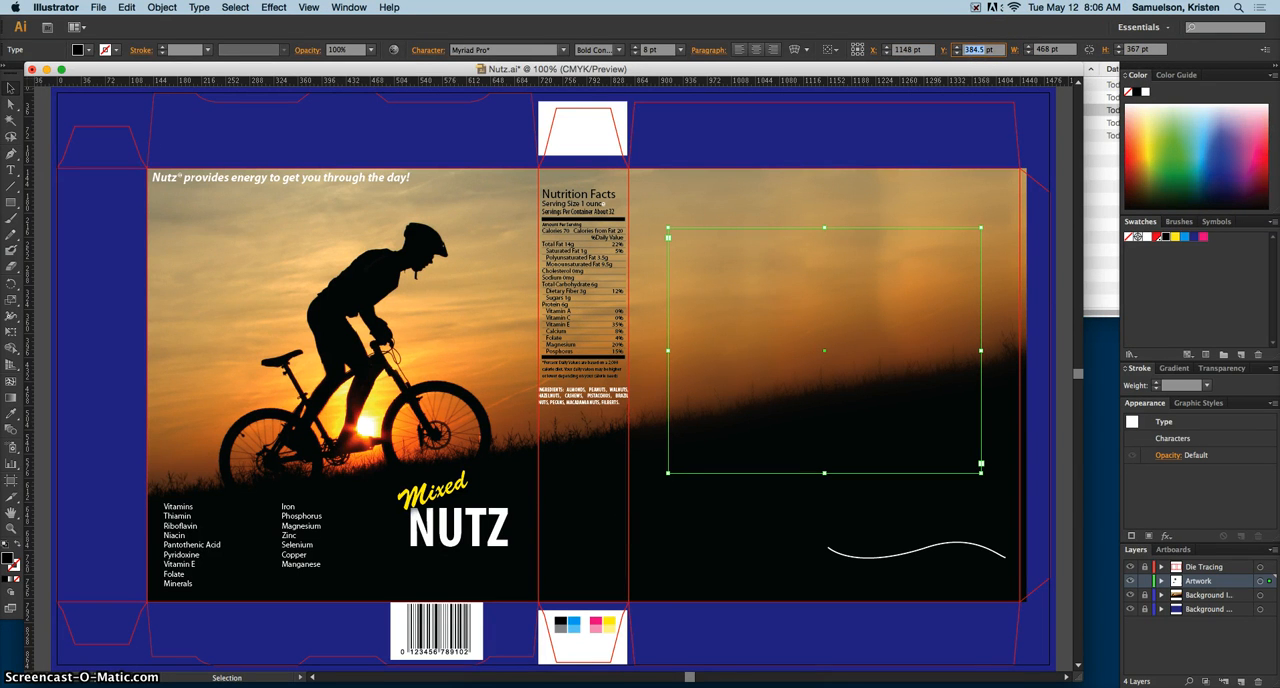
{"action": "type", "text": "4"}
Step: Resize the back-panel frame to 450 pt wide and 550 pt high
{"action": "left_click", "coordinate": [1045, 50]}
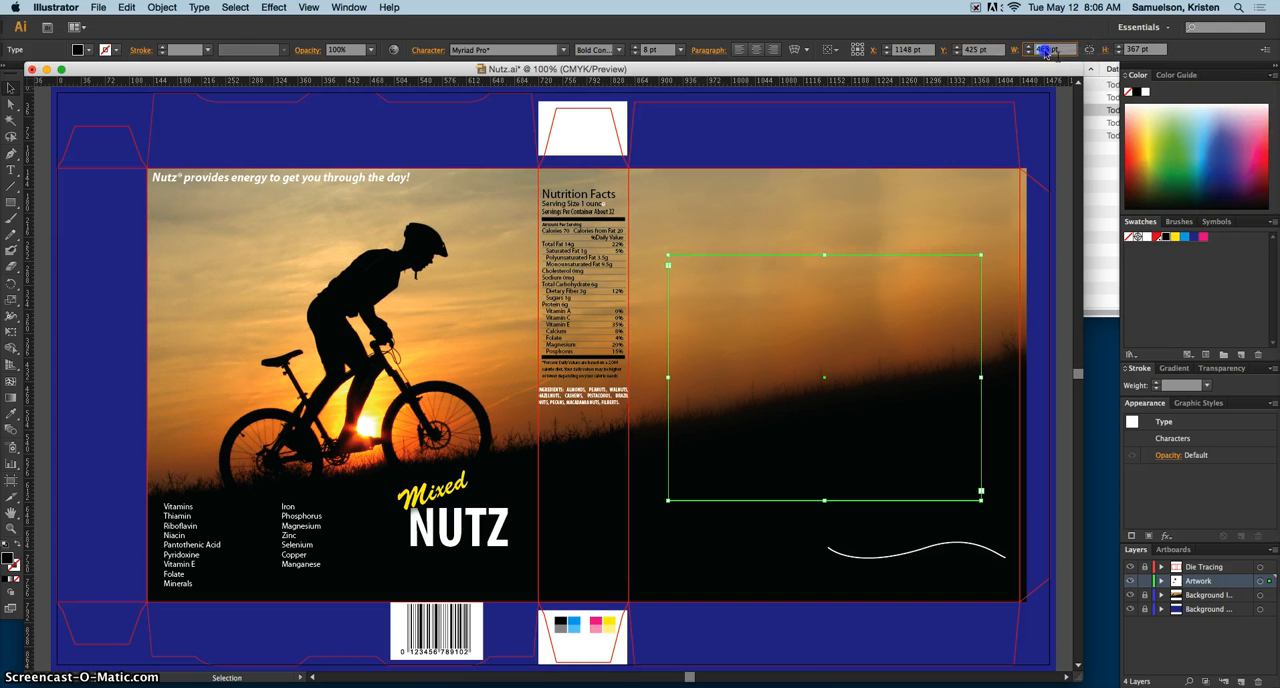
{"action": "type", "text": "4"}
{"action": "key", "text": "Return"}
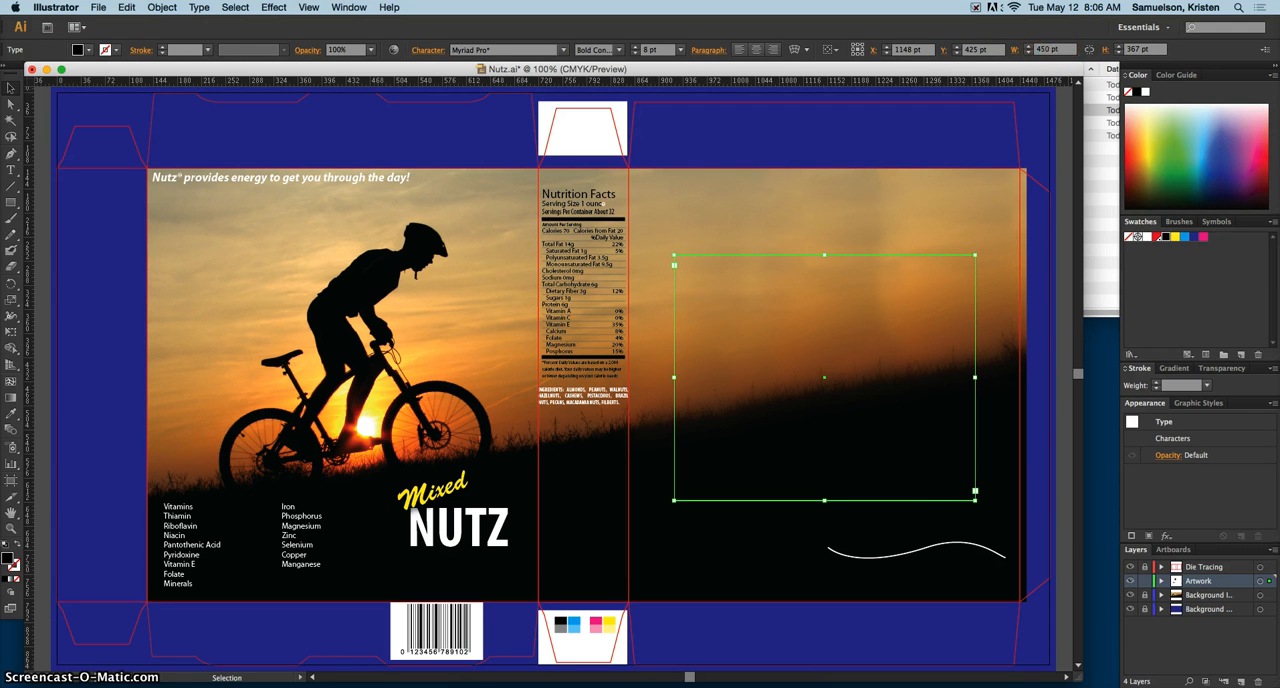
{"action": "double_click", "coordinate": [1131, 50]}
{"action": "type", "text": "55"}
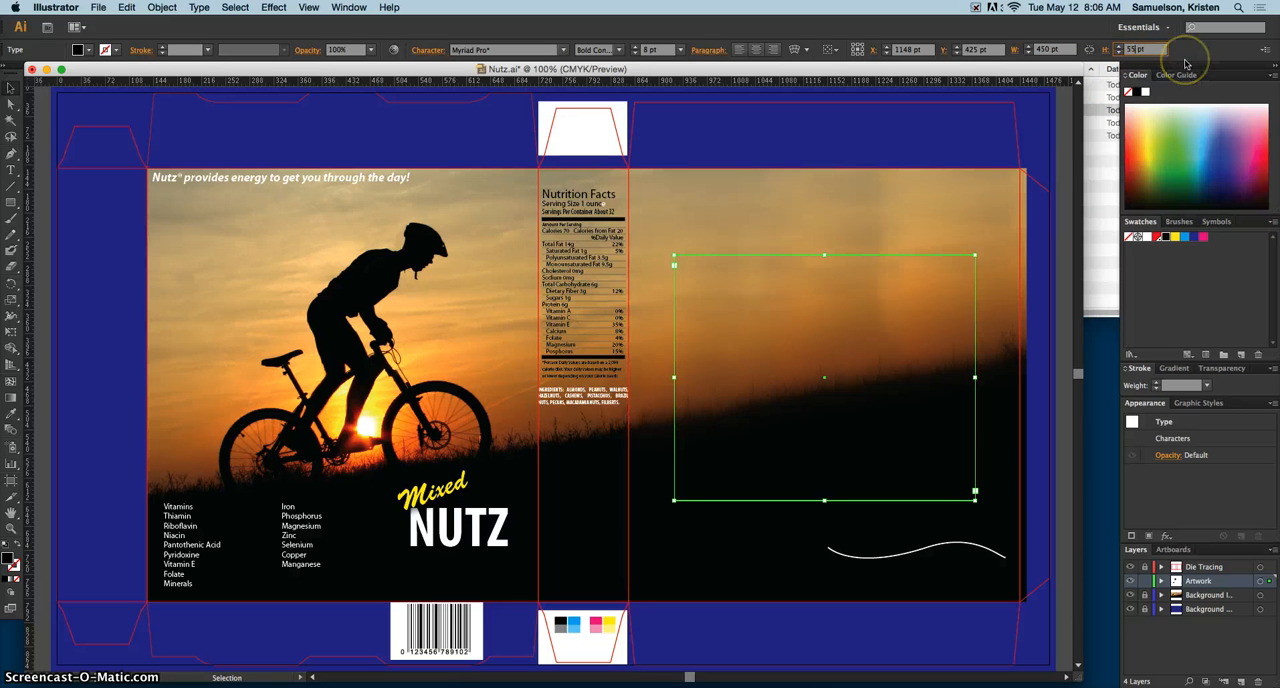
{"action": "type", "text": "0"}
{"action": "key", "text": "Return"}
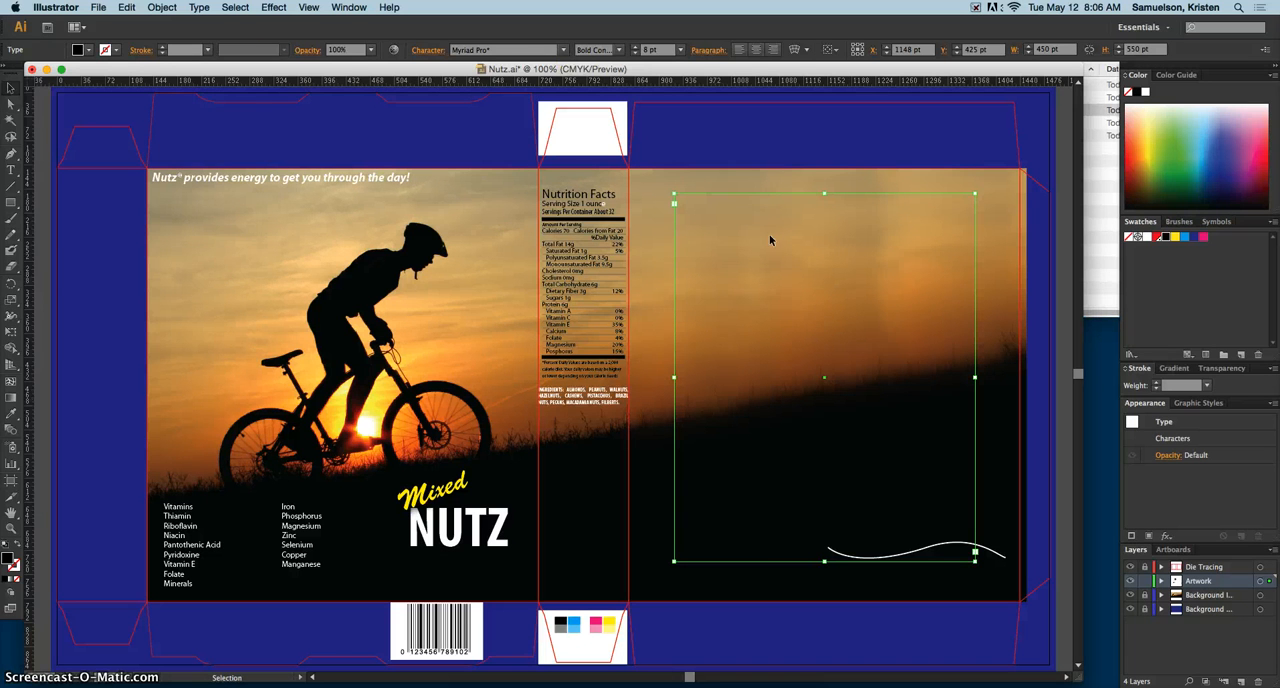
Step: Divide the back-panel type frame into 2 columns with Area Type Options
{"action": "left_click", "coordinate": [200, 7]}
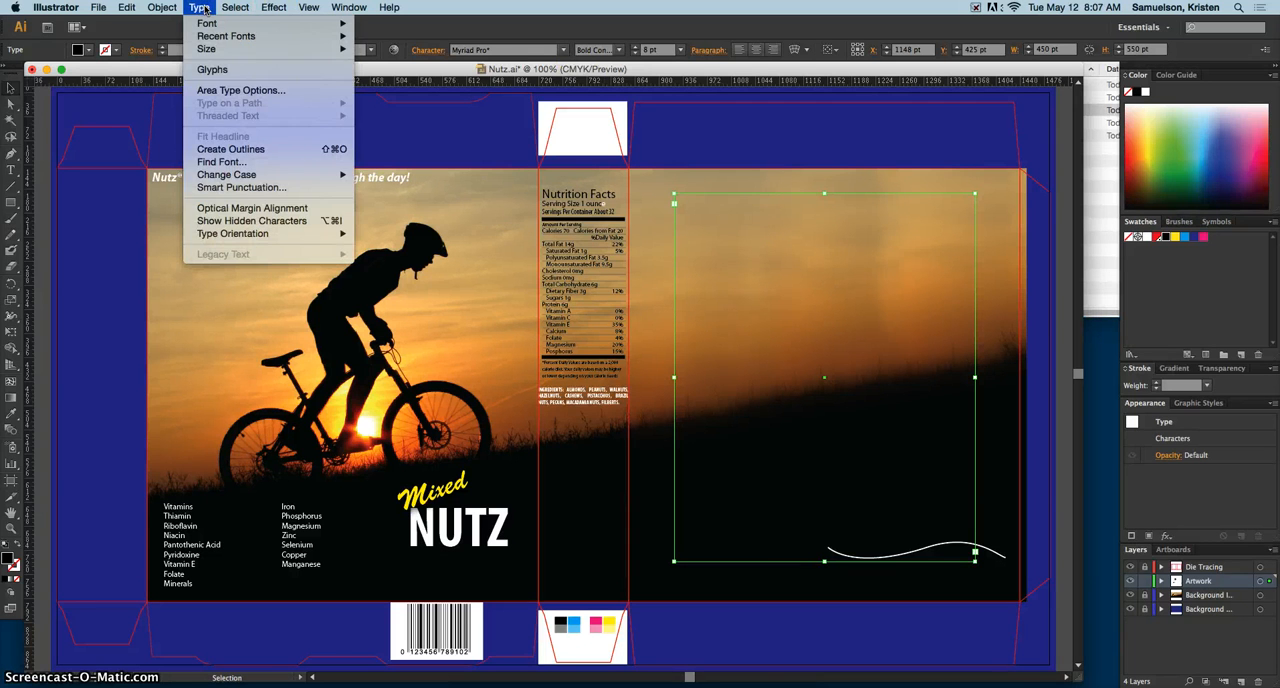
{"action": "left_click", "coordinate": [235, 90]}
{"action": "left_click_drag", "start_coordinate": [631, 209], "coordinate": [533, 158]}
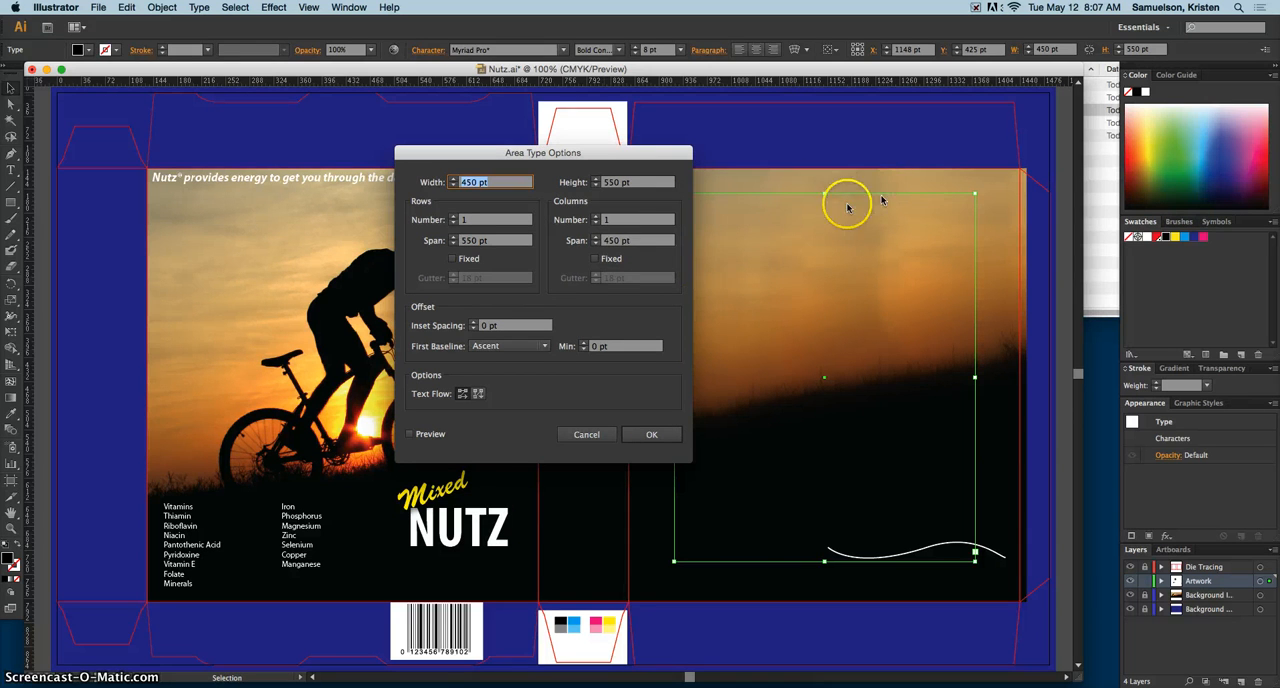
{"action": "left_click", "coordinate": [597, 217]}
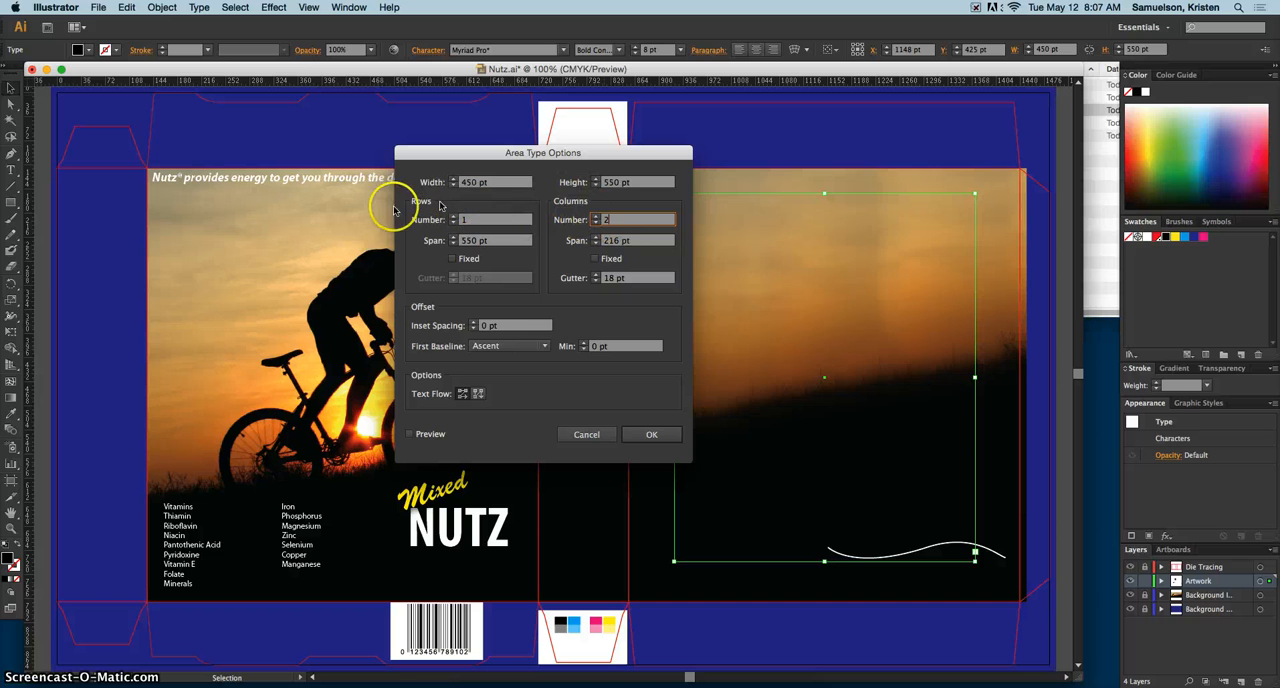
{"action": "left_click", "coordinate": [618, 245]}
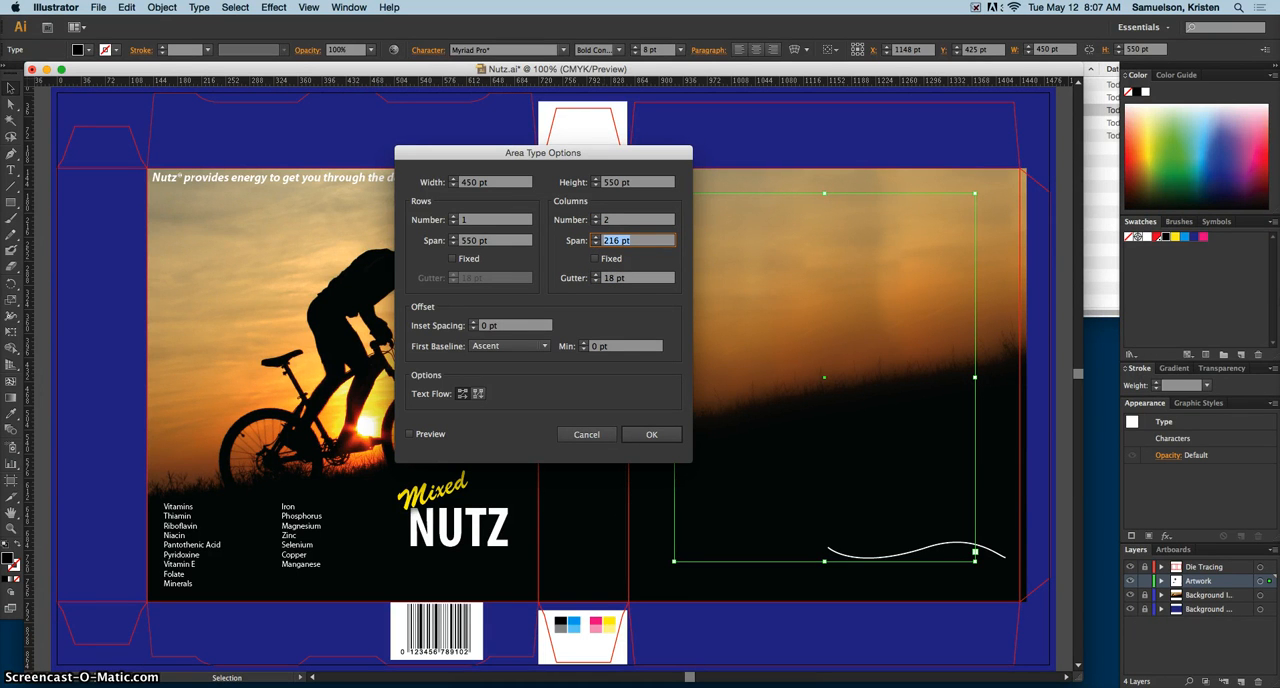
{"action": "type", "text": "3"}
{"action": "key", "text": "Return"}
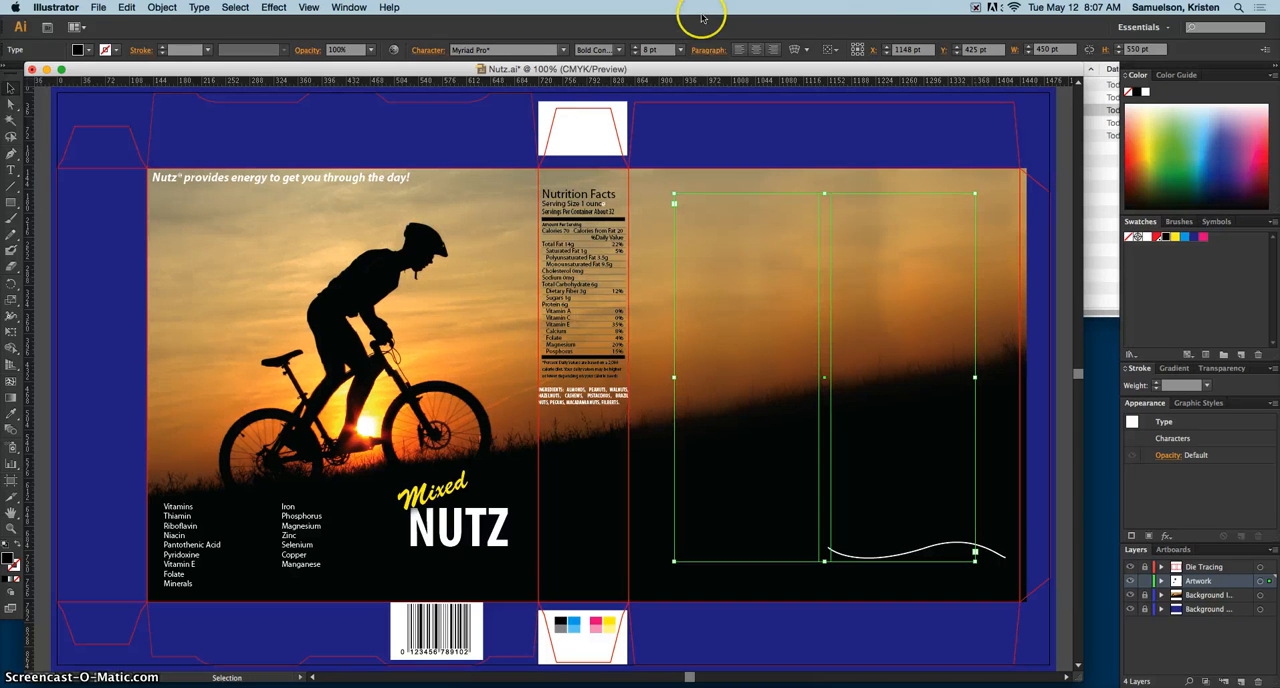
Step: Set the column gutter of the back-panel type frame to .25 in with Area Type Options
{"action": "left_click", "coordinate": [199, 8]}
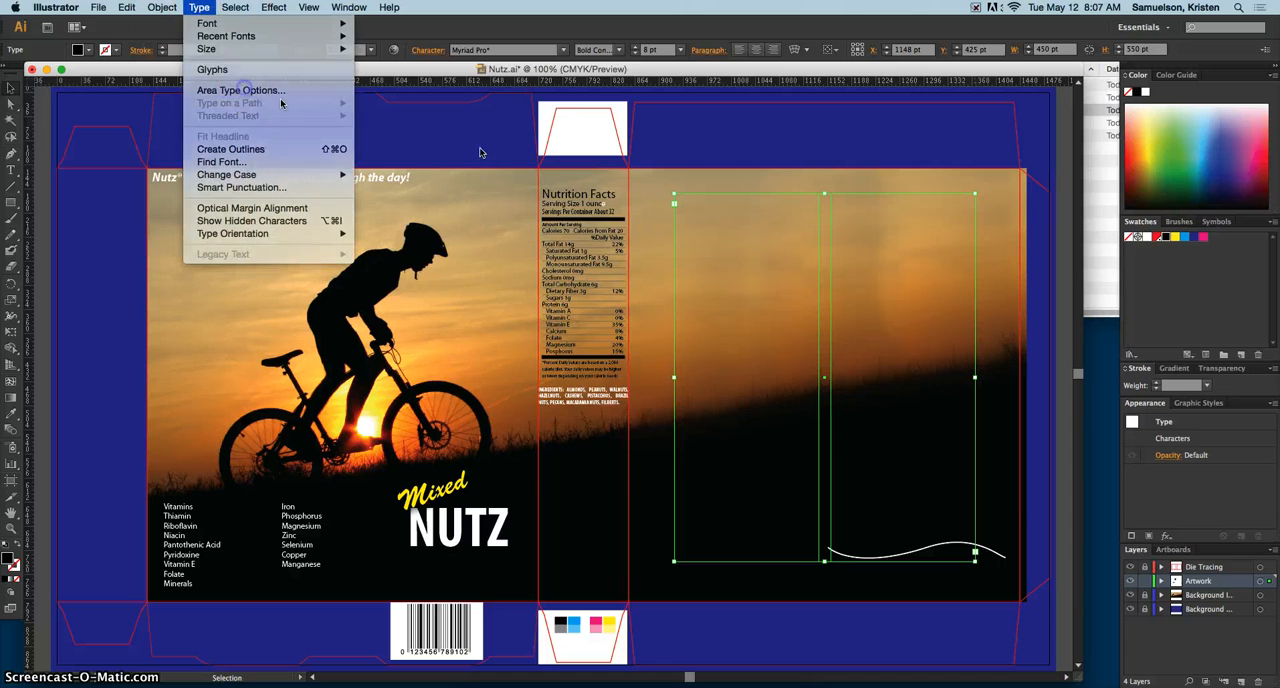
{"action": "left_click", "coordinate": [244, 90]}
{"action": "left_click", "coordinate": [590, 241]}
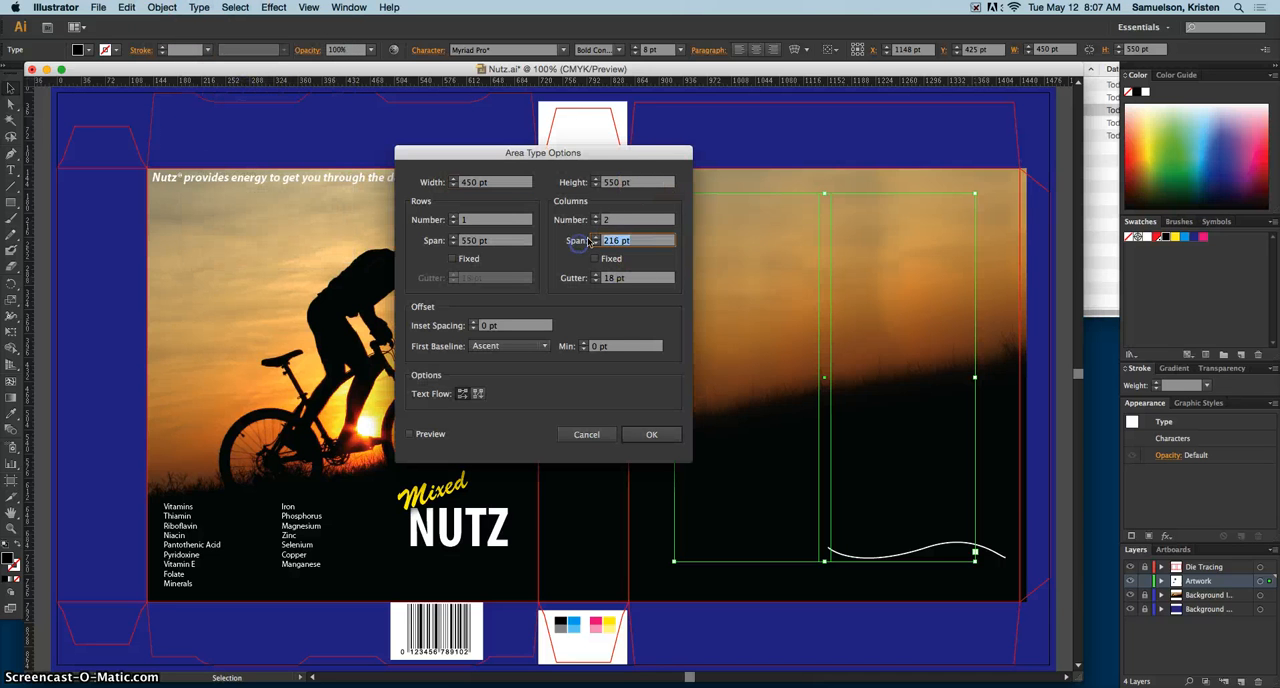
{"action": "type", "text": "3"}
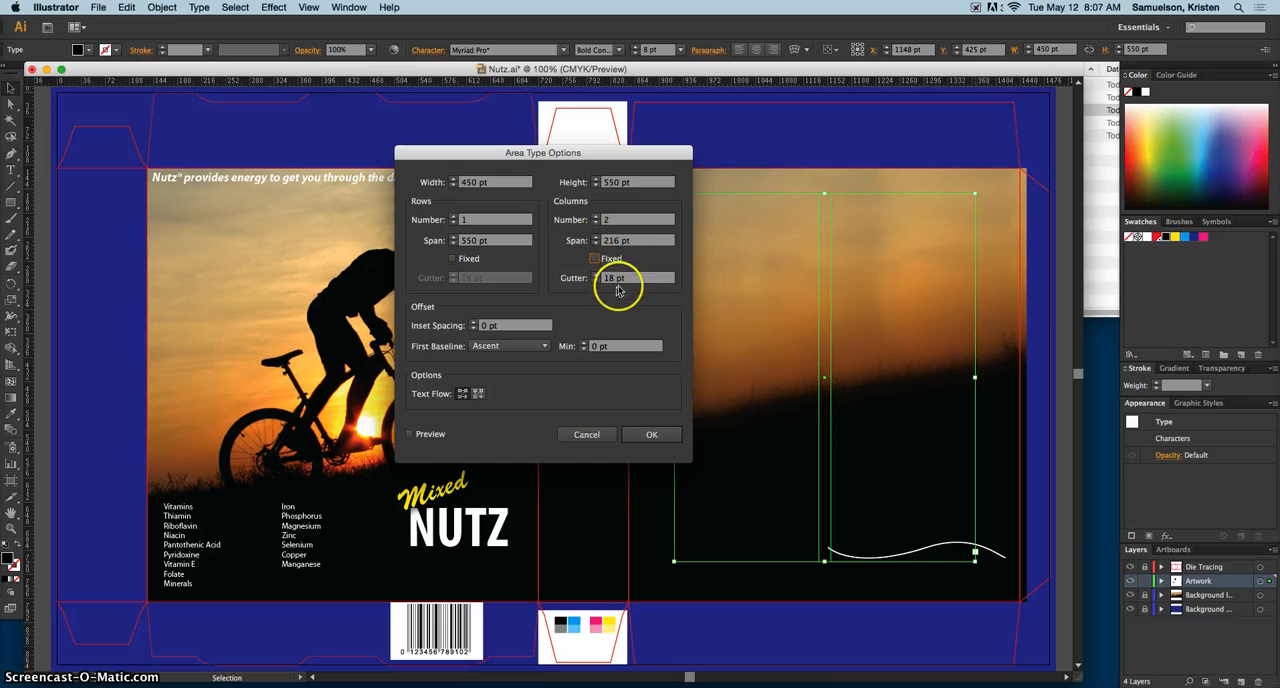
{"action": "left_click_drag", "start_coordinate": [604, 278], "coordinate": [637, 283]}
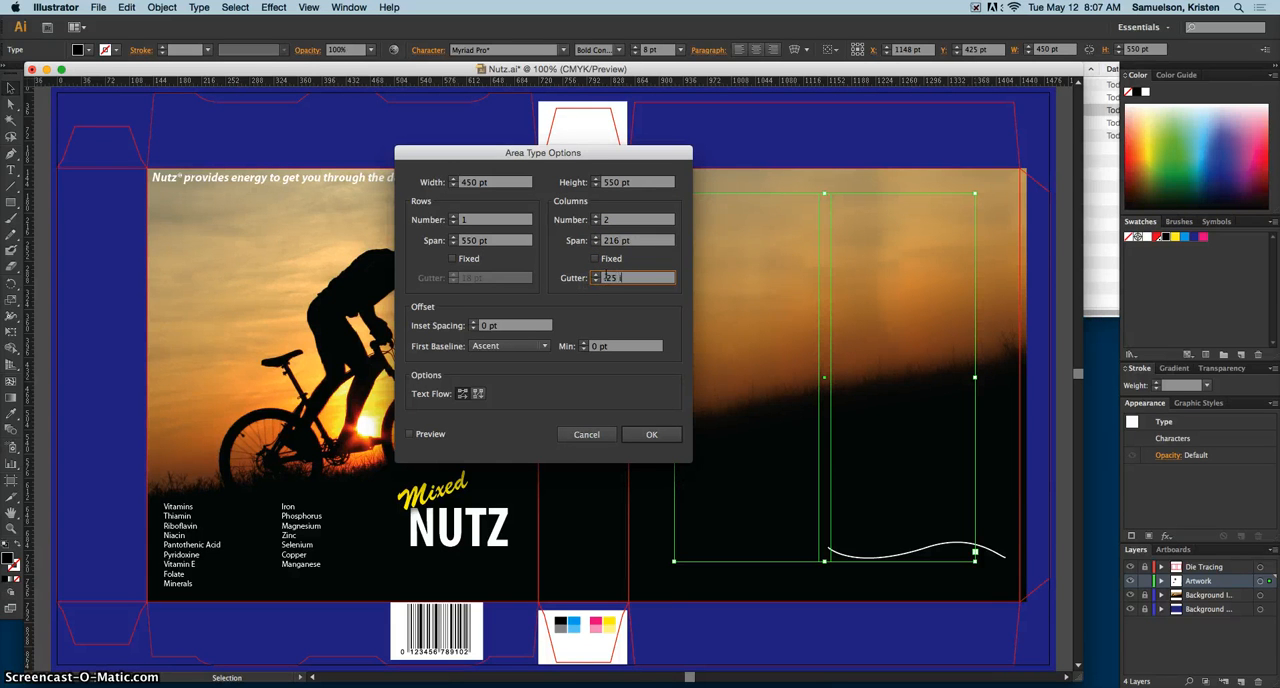
{"action": "key", "text": "Tab"}
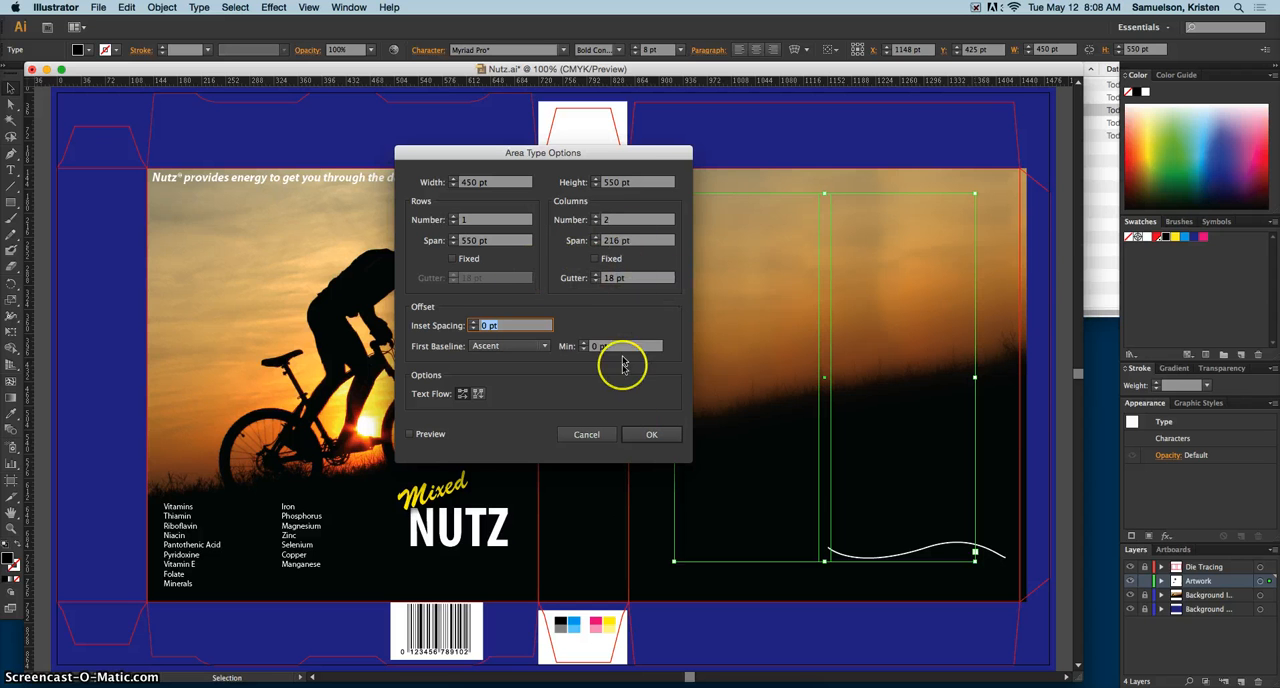
{"action": "left_click", "coordinate": [648, 436]}
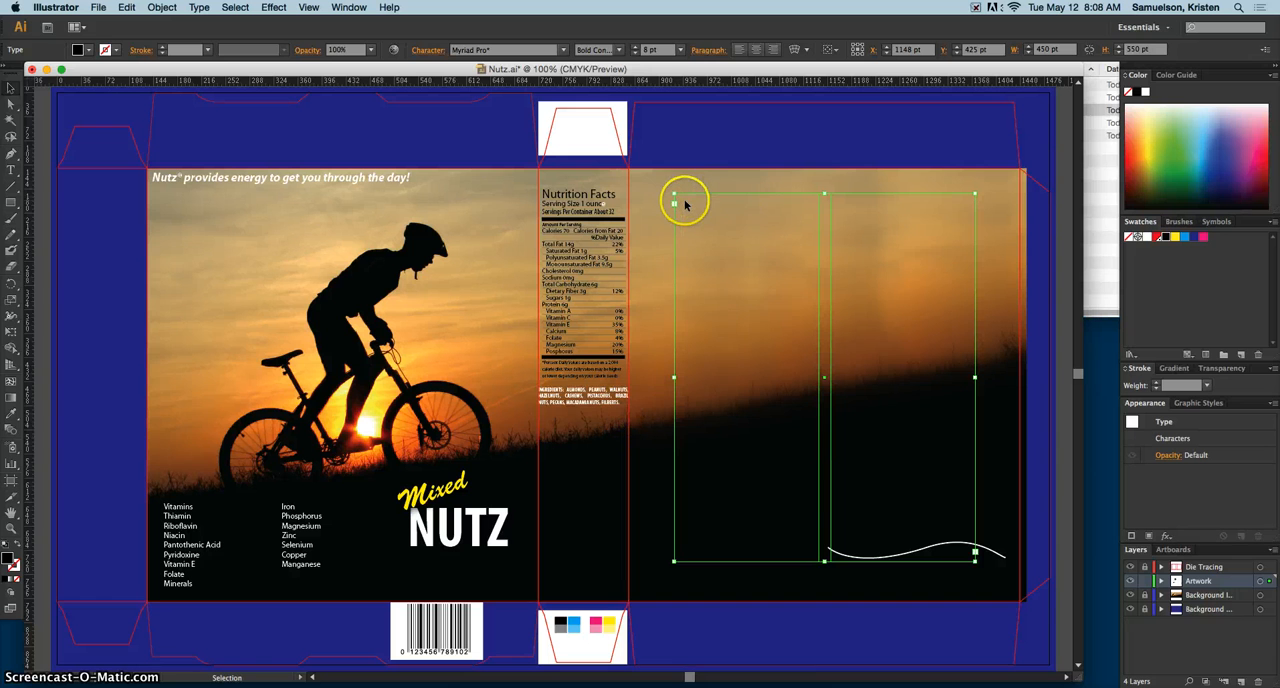
Step: Place a text cursor in the back-panel frame, expand the Artwork layer and target the frame's type object
{"action": "left_click", "coordinate": [12, 170]}
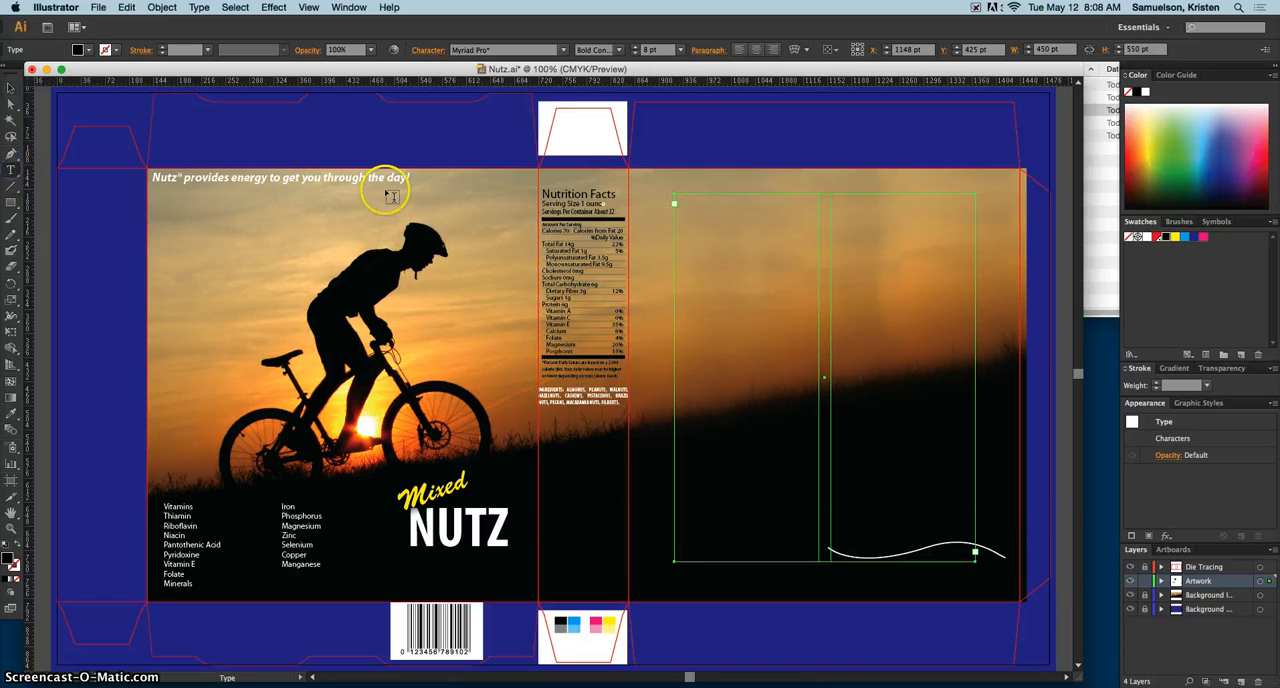
{"action": "left_click", "coordinate": [675, 200]}
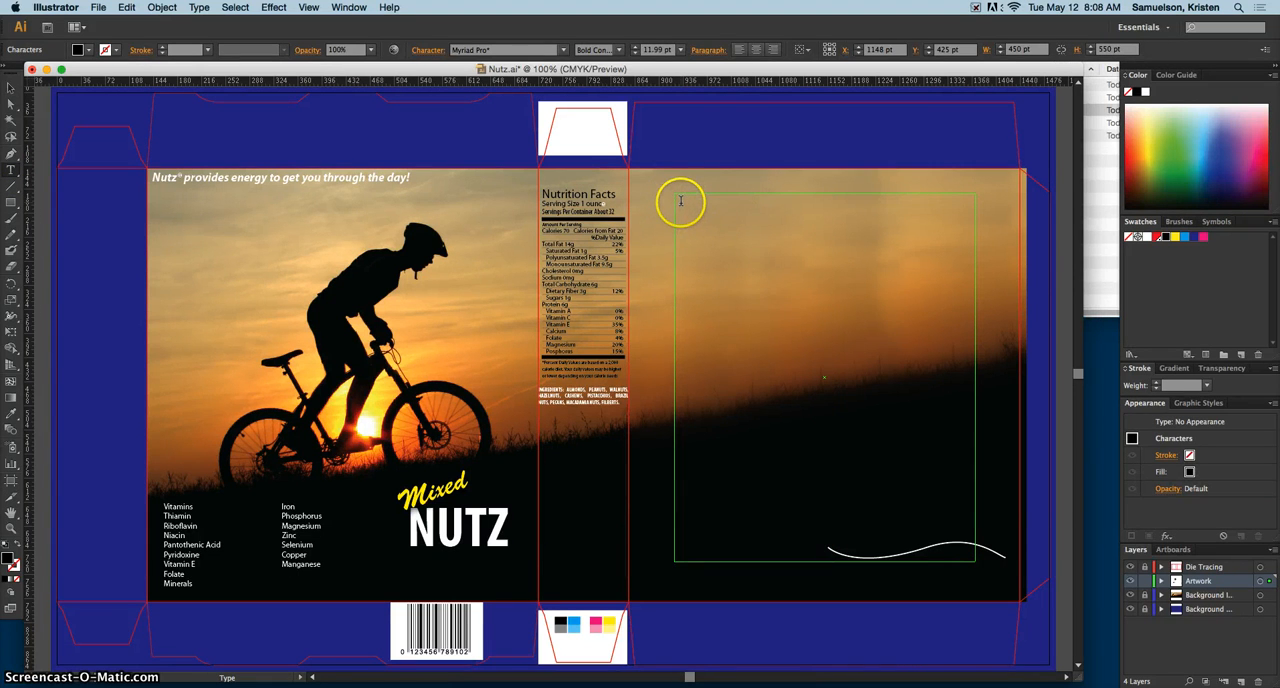
{"action": "left_click", "coordinate": [1162, 581]}
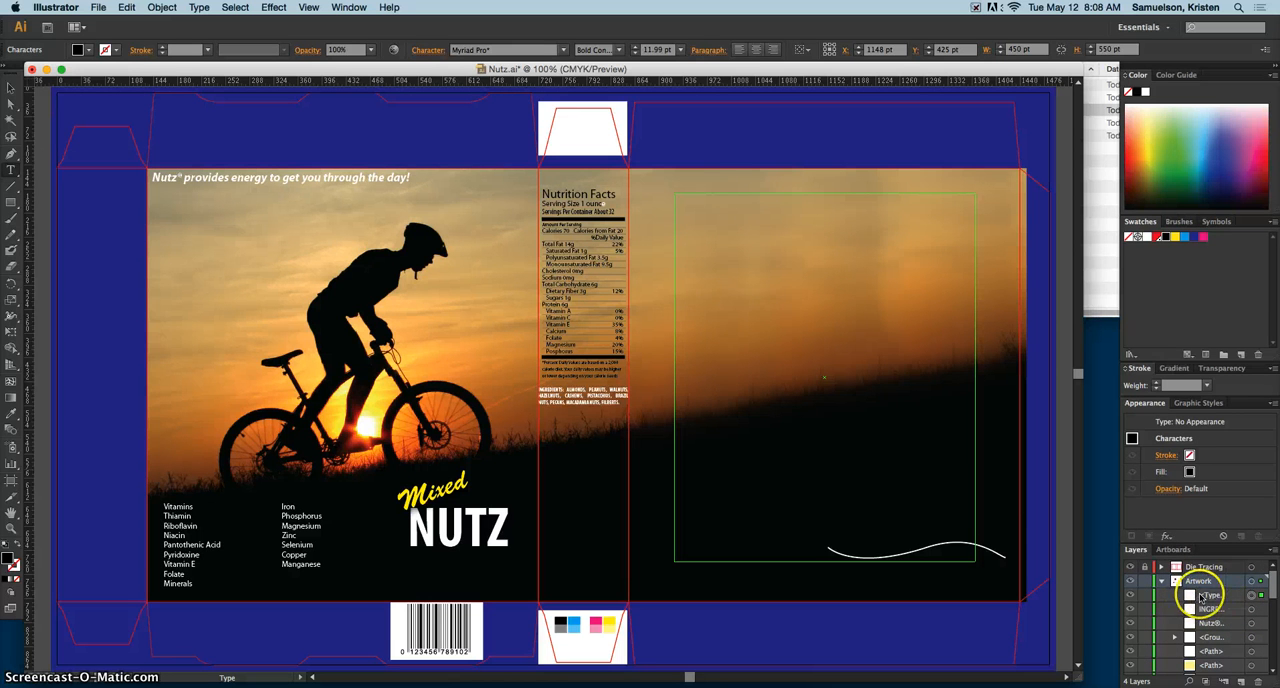
{"action": "left_click", "coordinate": [1251, 595]}
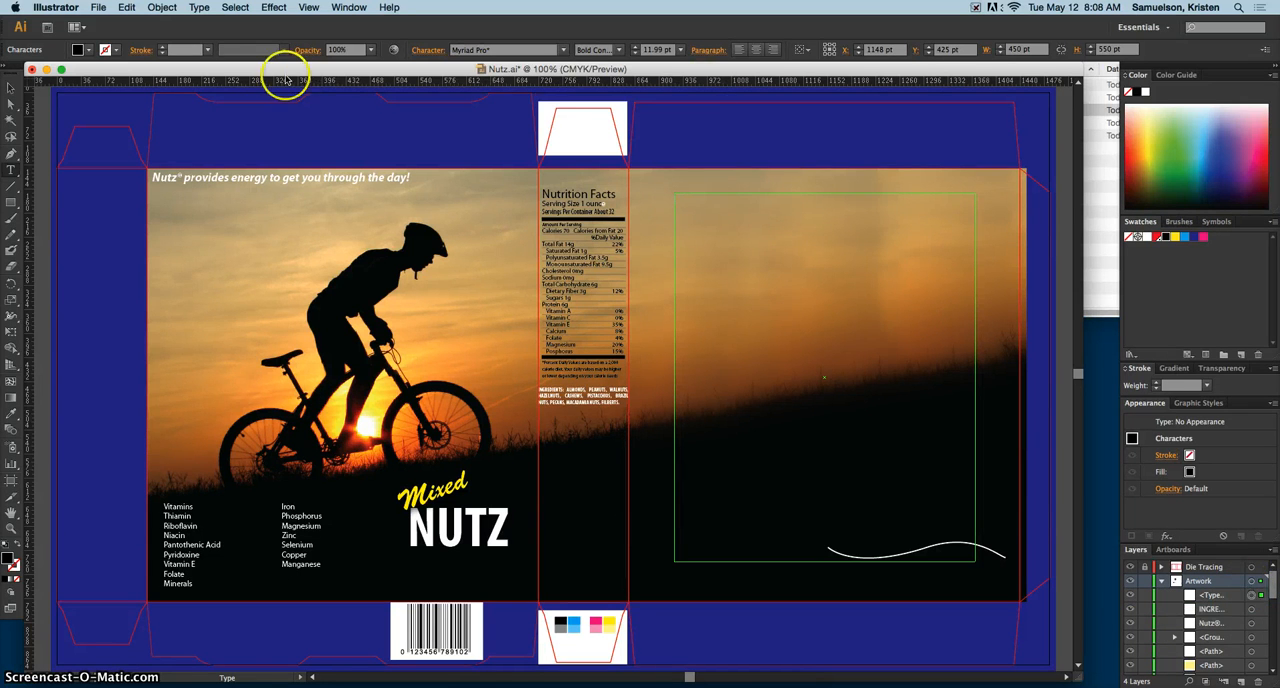
Step: Try to place nuts.txt with the back-panel frame selected, and undo the placement
{"action": "left_click", "coordinate": [100, 8]}
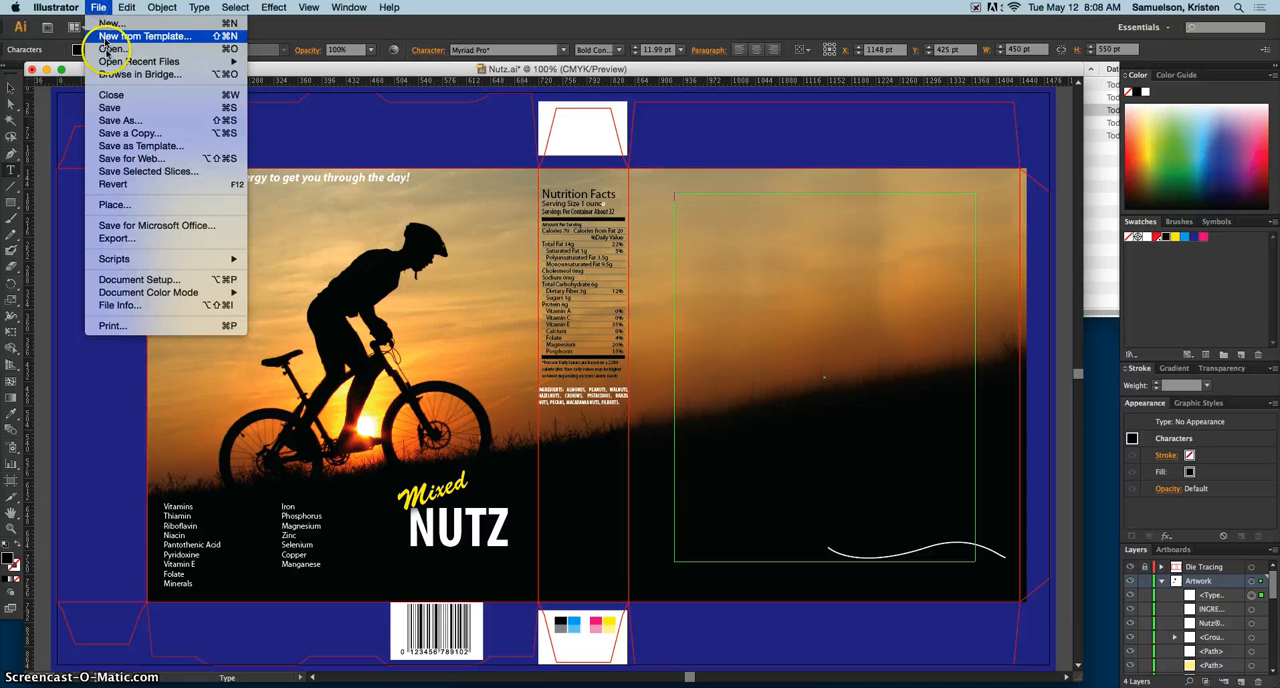
{"action": "left_click", "coordinate": [115, 204]}
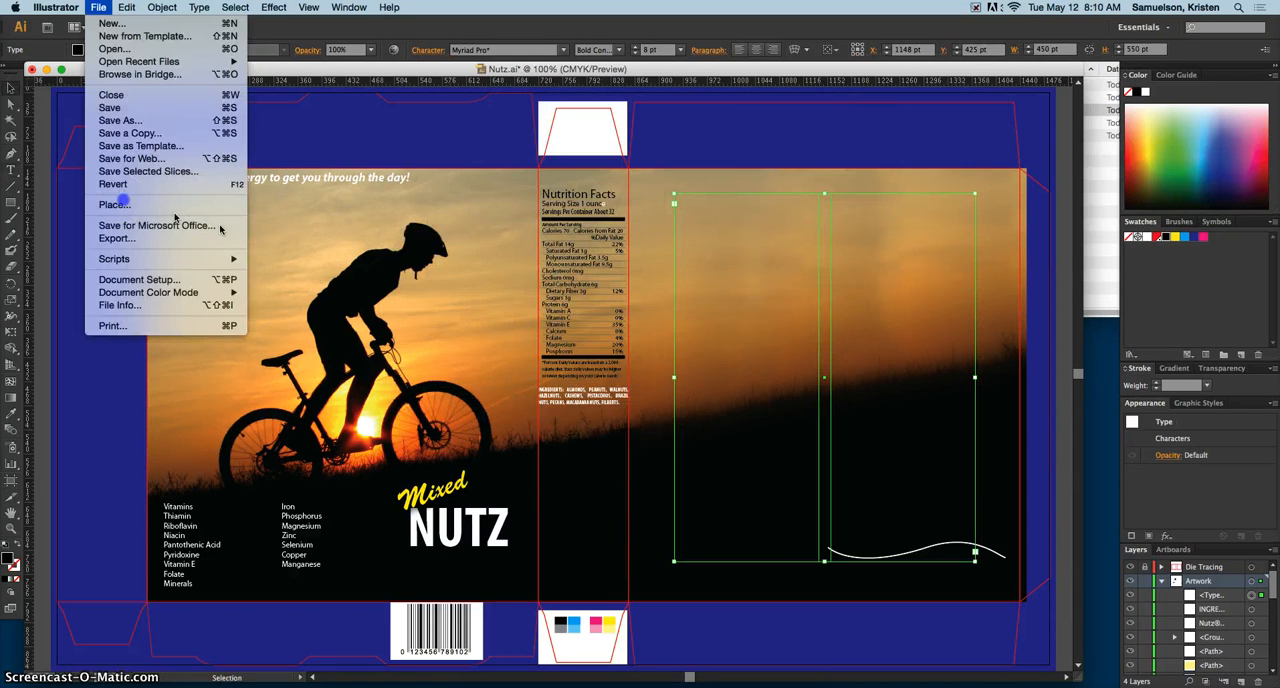
{"action": "left_click", "coordinate": [115, 204]}
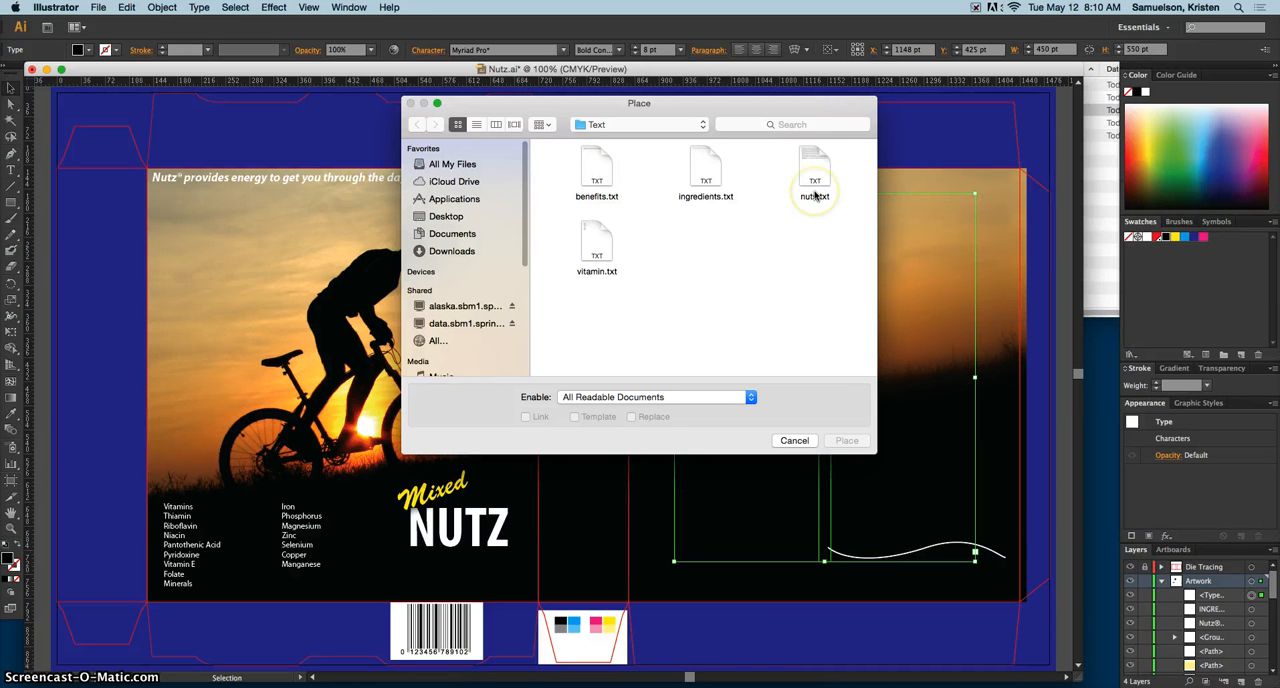
{"action": "left_click", "coordinate": [815, 197]}
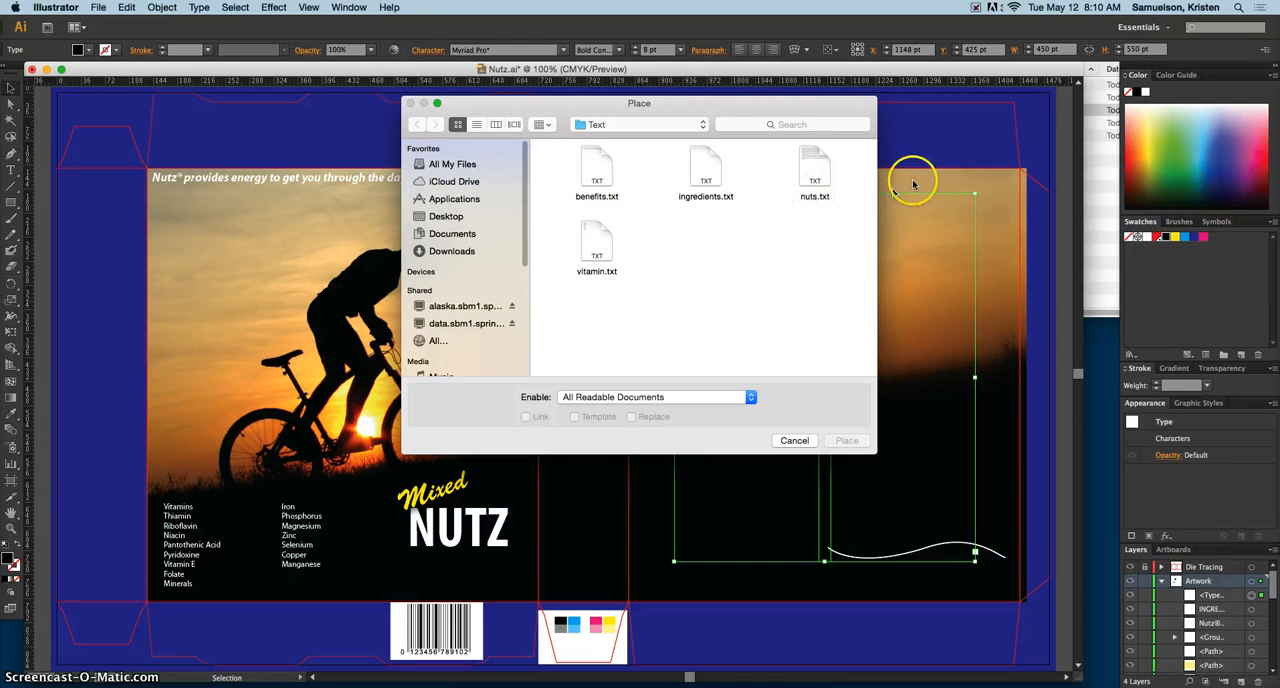
{"action": "left_click", "coordinate": [810, 192]}
{"action": "left_click", "coordinate": [847, 441]}
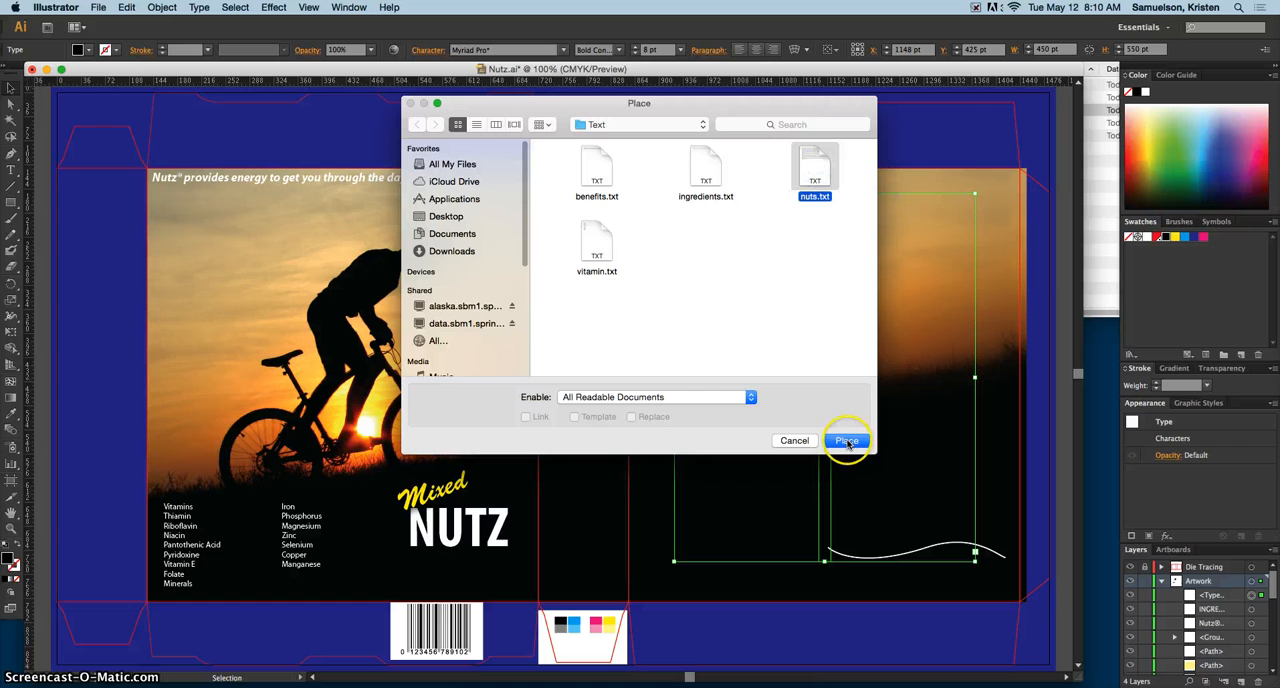
{"action": "left_click", "coordinate": [706, 466]}
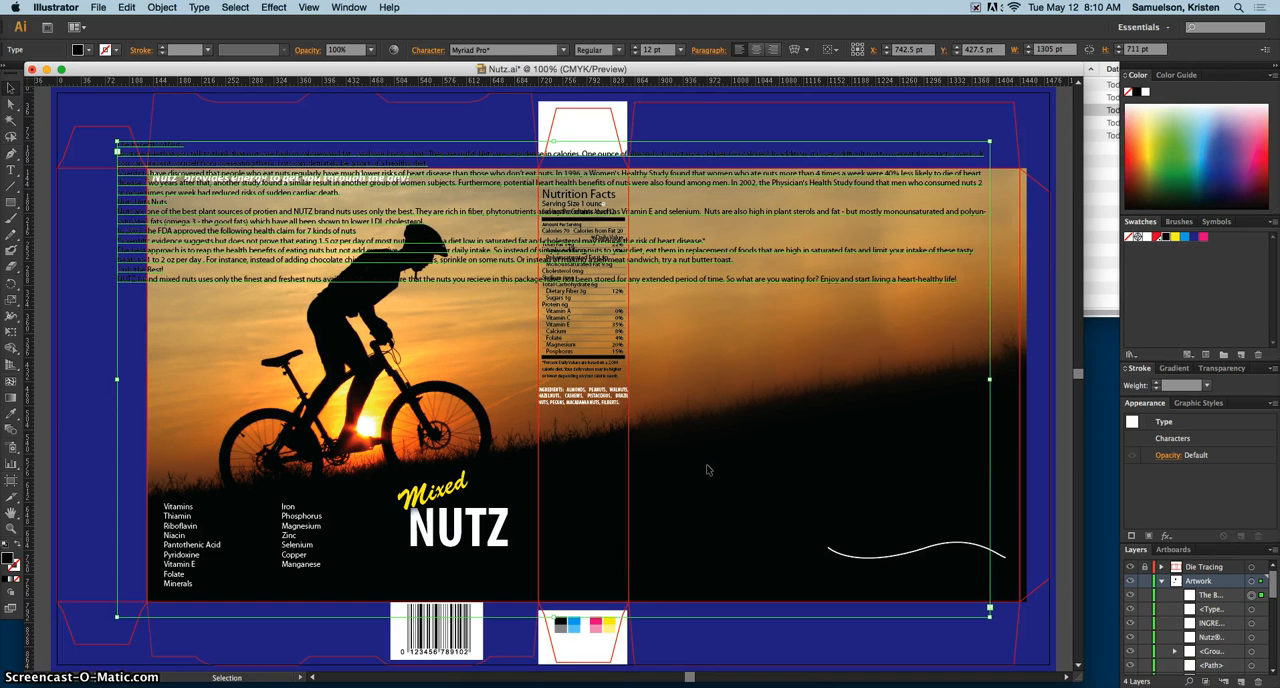
{"action": "key", "text": "super+z"}
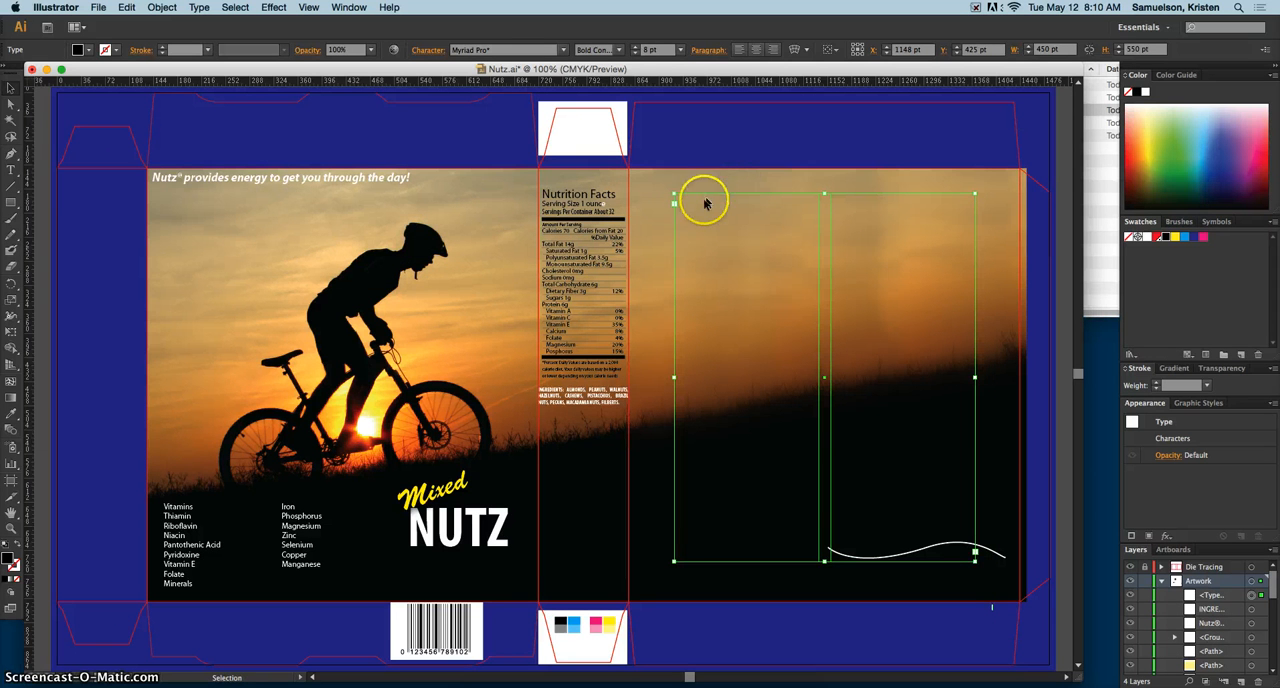
Step: Place nuts.txt at a text cursor inside the two-column back-panel frame using the default import settings
{"action": "left_click", "coordinate": [6, 172]}
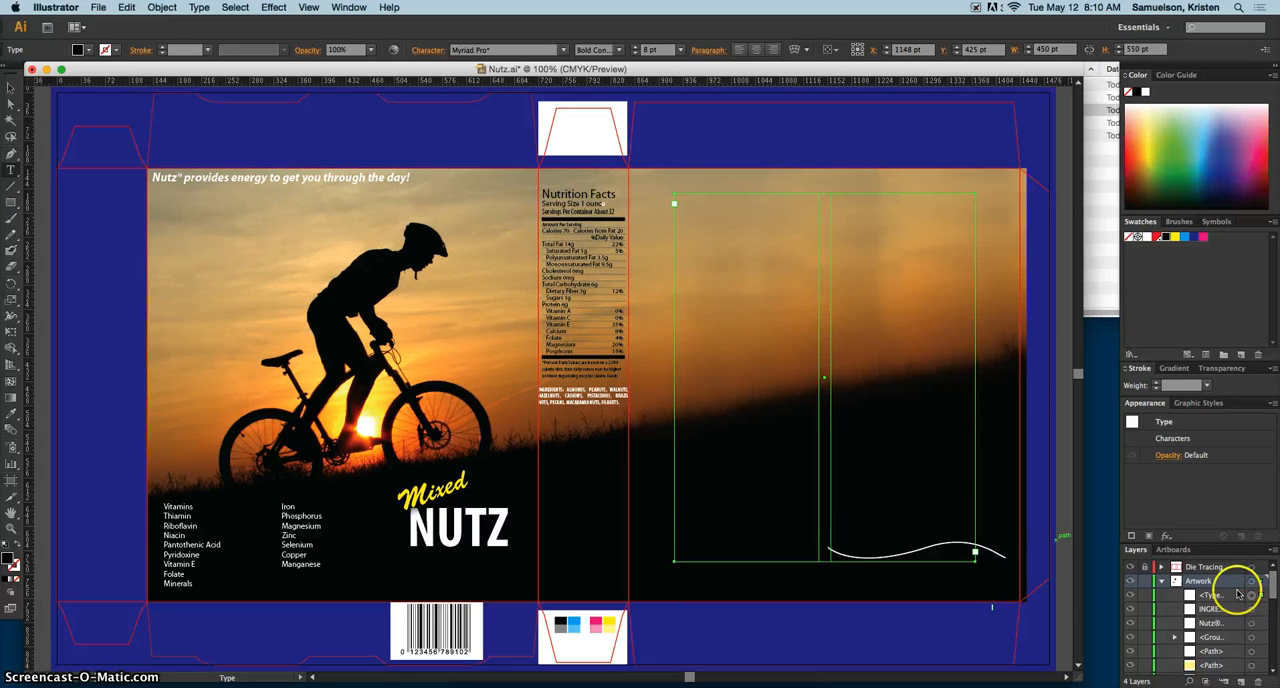
{"action": "left_click", "coordinate": [676, 200]}
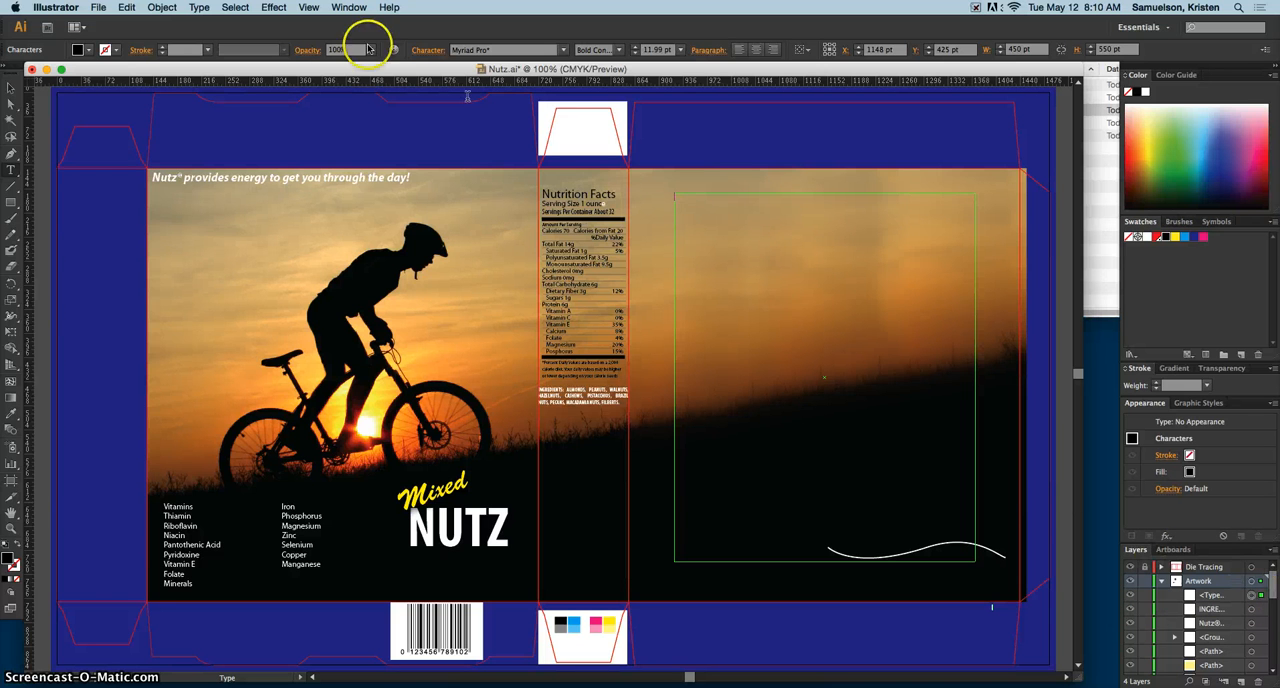
{"action": "left_click", "coordinate": [100, 8]}
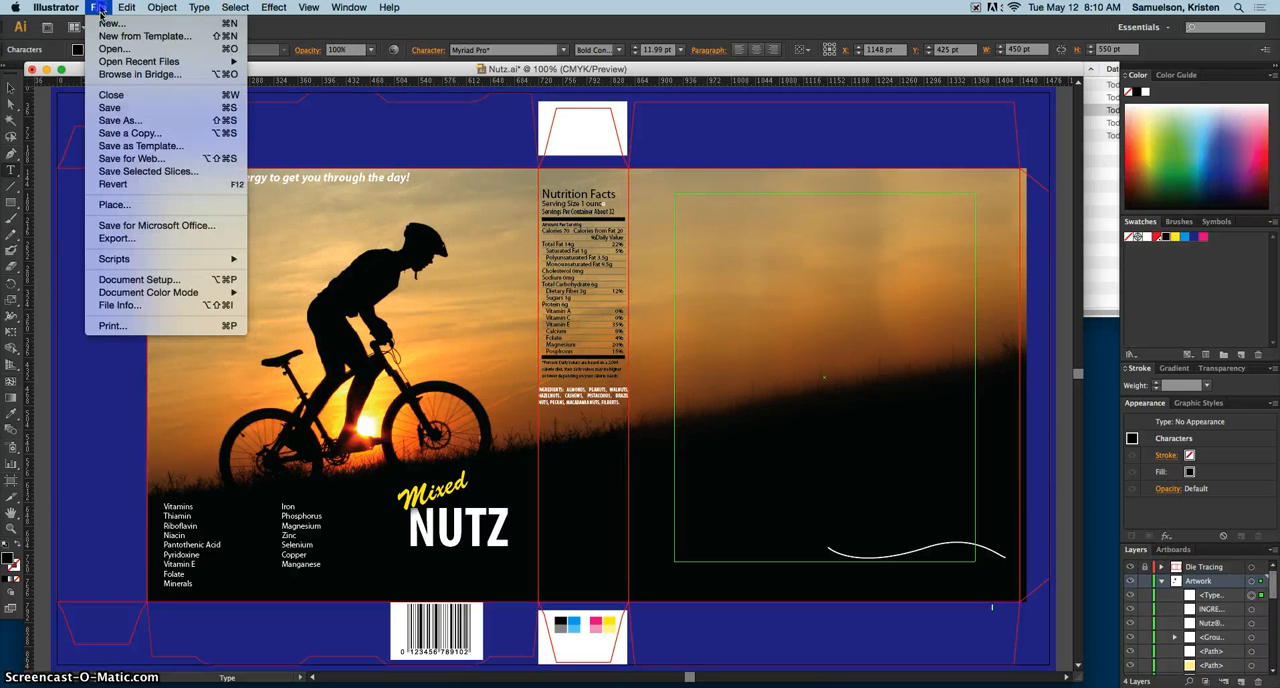
{"action": "left_click", "coordinate": [160, 204]}
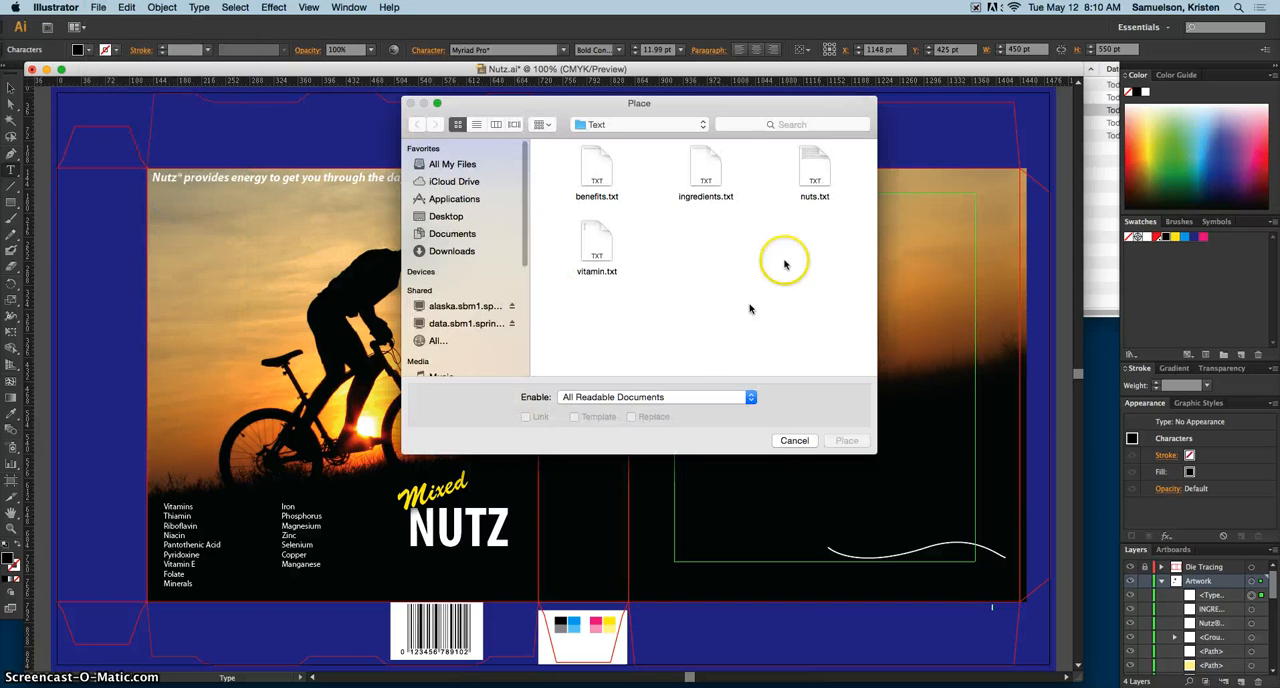
{"action": "double_click", "coordinate": [814, 172]}
{"action": "left_click", "coordinate": [724, 467]}
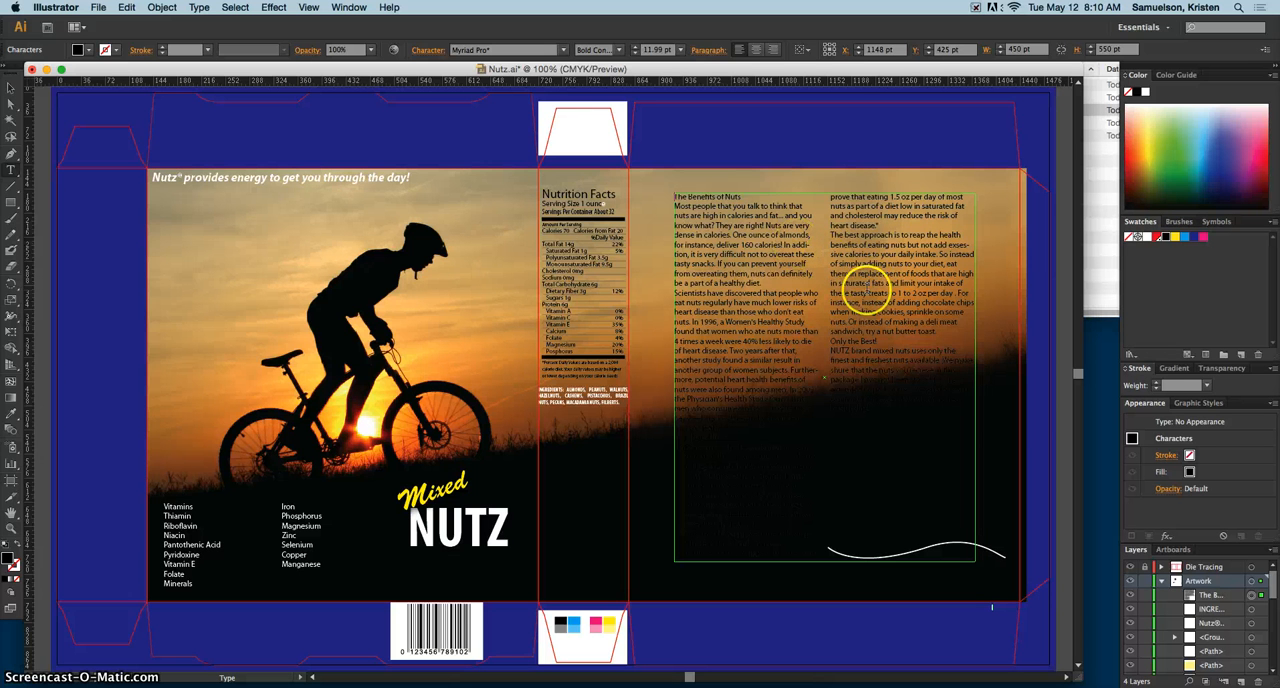
{"action": "key", "text": "Escape"}
Step: Fill all of the text in the back-panel frame with white
{"action": "double_click", "coordinate": [864, 283]}
{"action": "key", "text": "ctrl+a"}
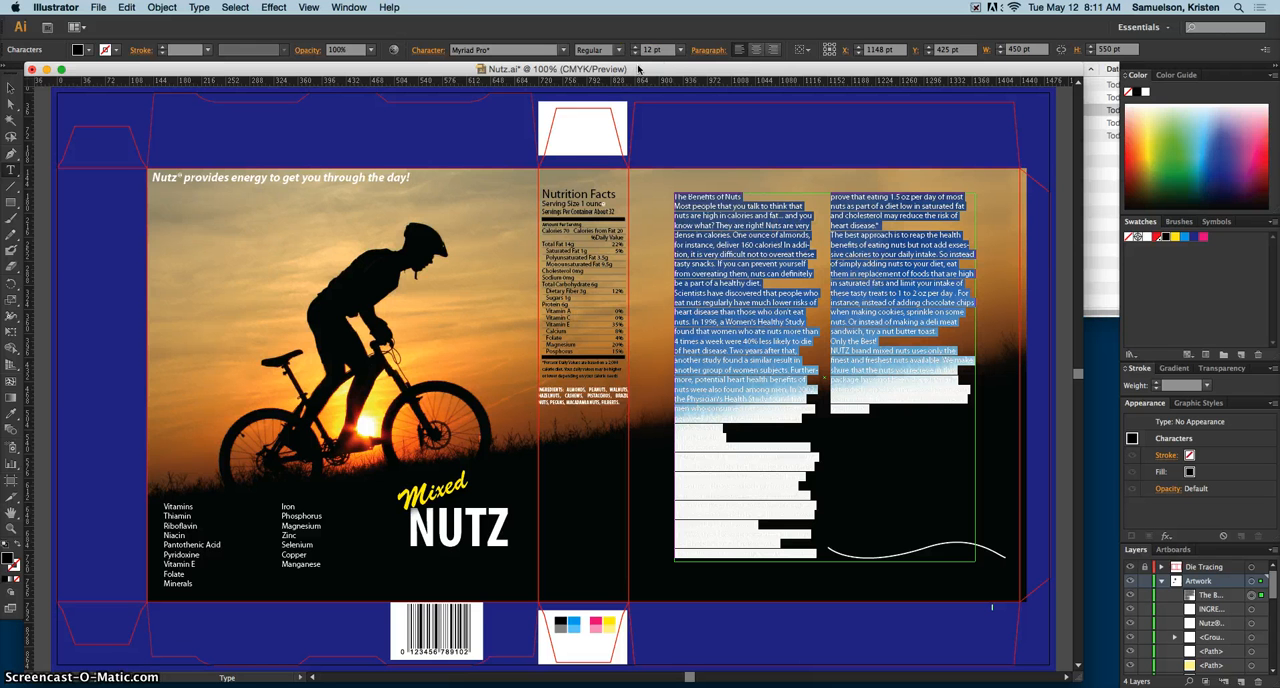
{"action": "left_click", "coordinate": [89, 49]}
{"action": "left_click", "coordinate": [18, 75]}
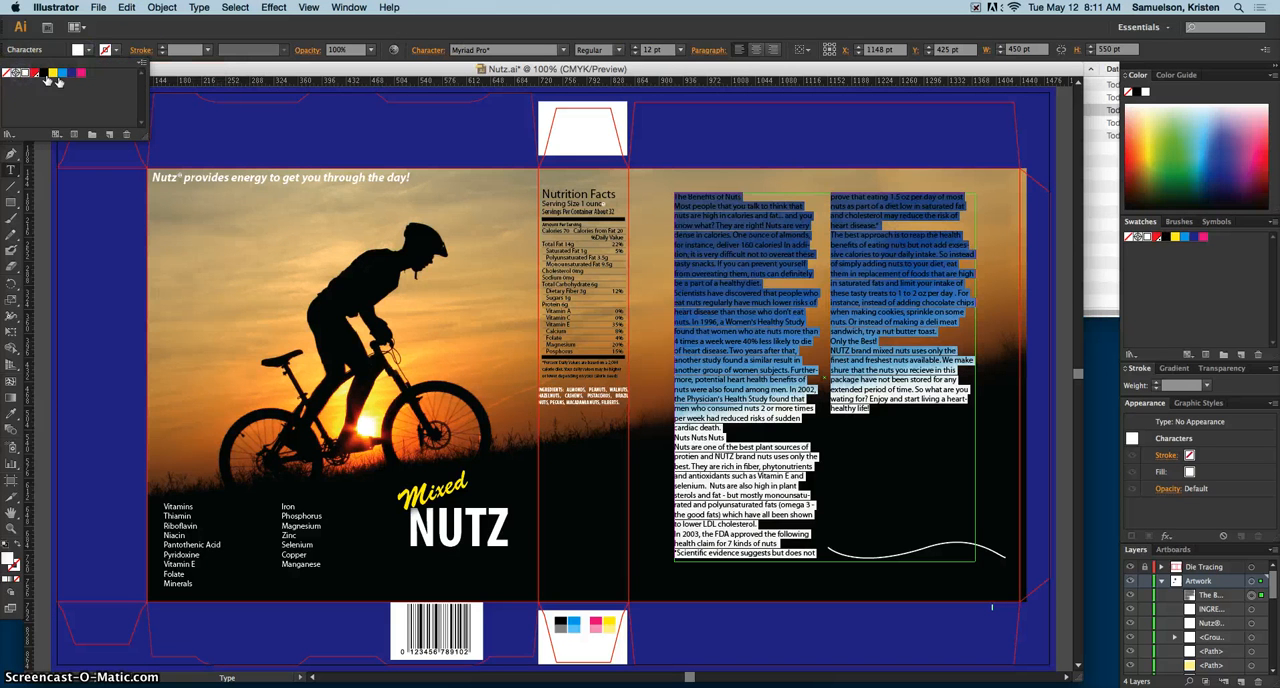
{"action": "left_click", "coordinate": [864, 338]}
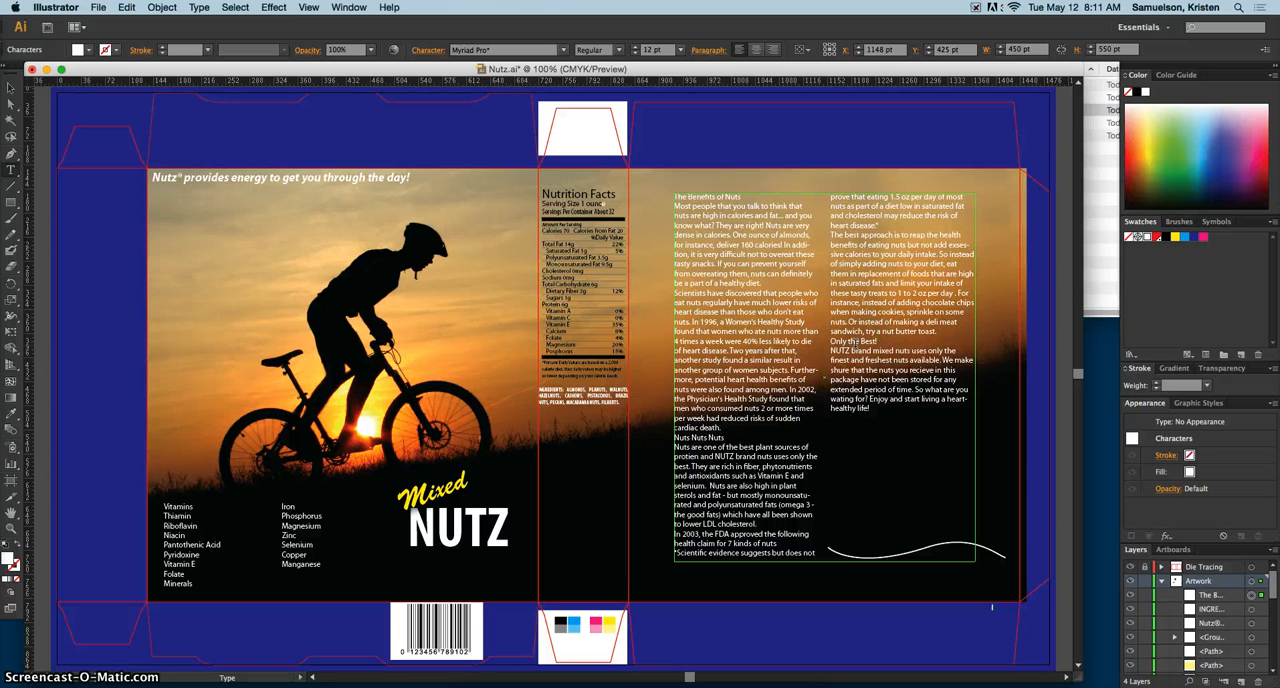
Step: Format the heading "The Benefits of Nuts" as 18 pt Bold
{"action": "key", "text": "super+equal"}
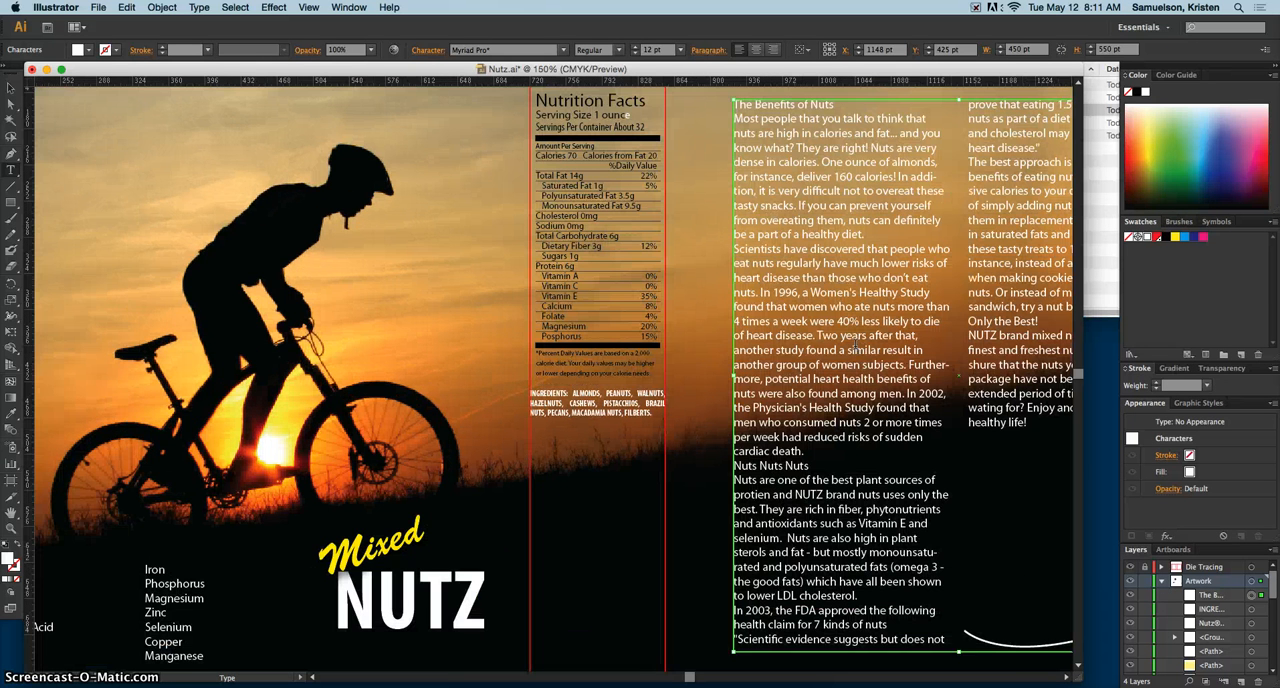
{"action": "left_click", "coordinate": [838, 386]}
{"action": "left_click_drag", "start_coordinate": [689, 677], "coordinate": [697, 683]}
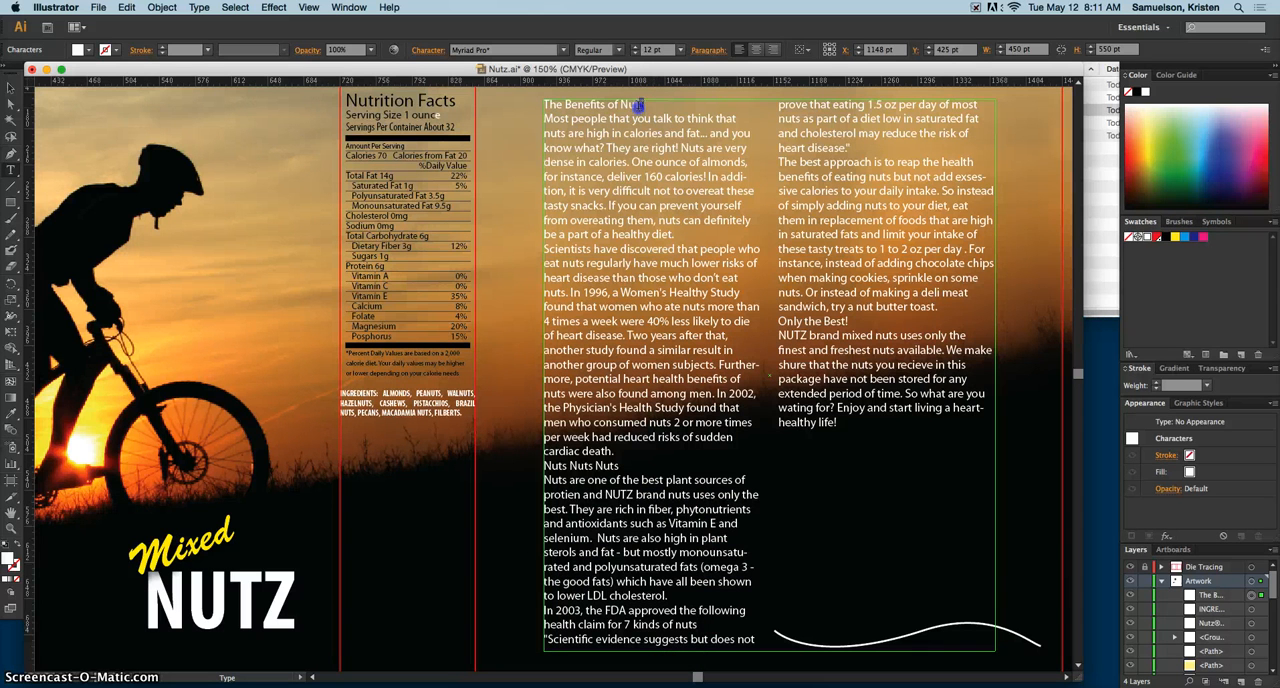
{"action": "left_click_drag", "start_coordinate": [640, 104], "coordinate": [561, 107]}
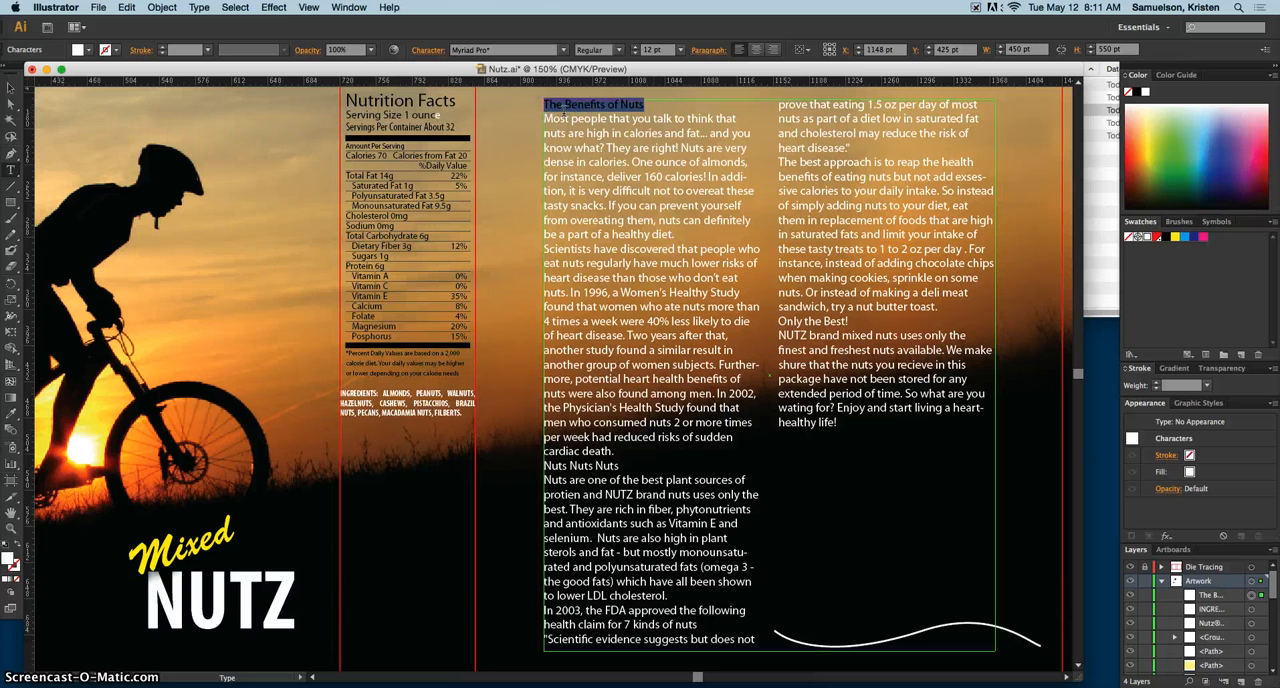
{"action": "left_click", "coordinate": [633, 47]}
{"action": "left_click", "coordinate": [633, 47]}
{"action": "left_click", "coordinate": [633, 47]}
{"action": "left_click", "coordinate": [633, 47]}
{"action": "left_click", "coordinate": [633, 47]}
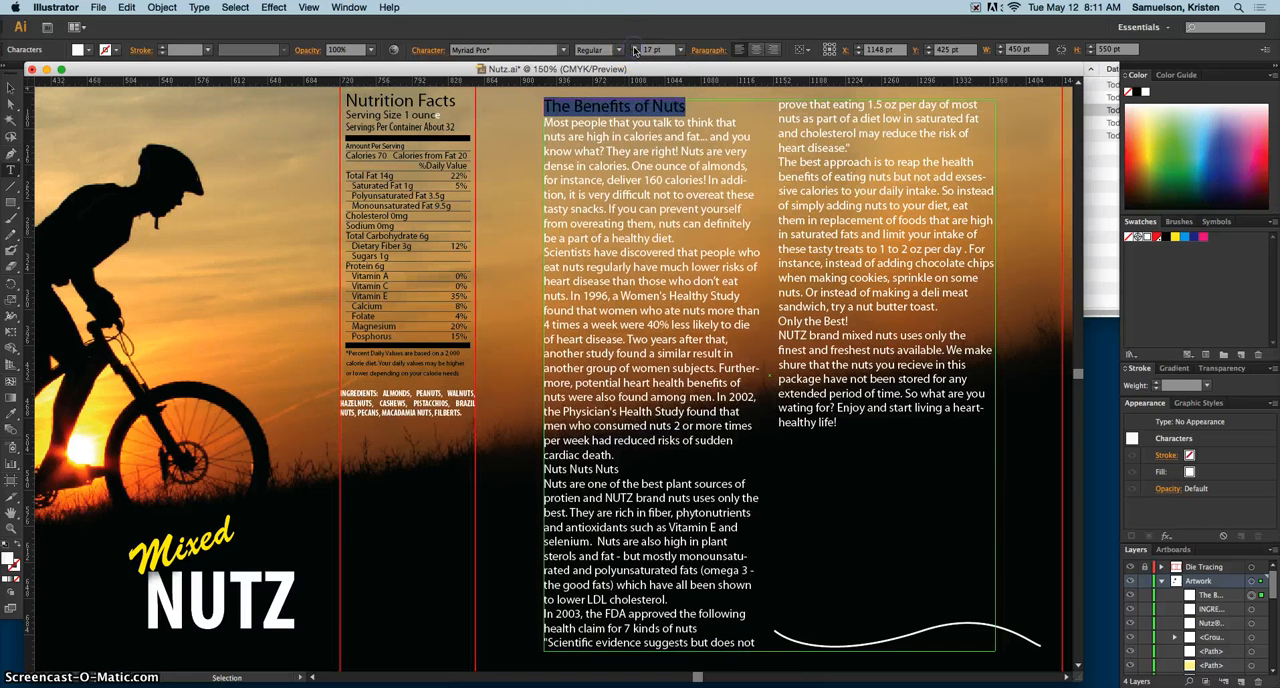
{"action": "left_click", "coordinate": [633, 47]}
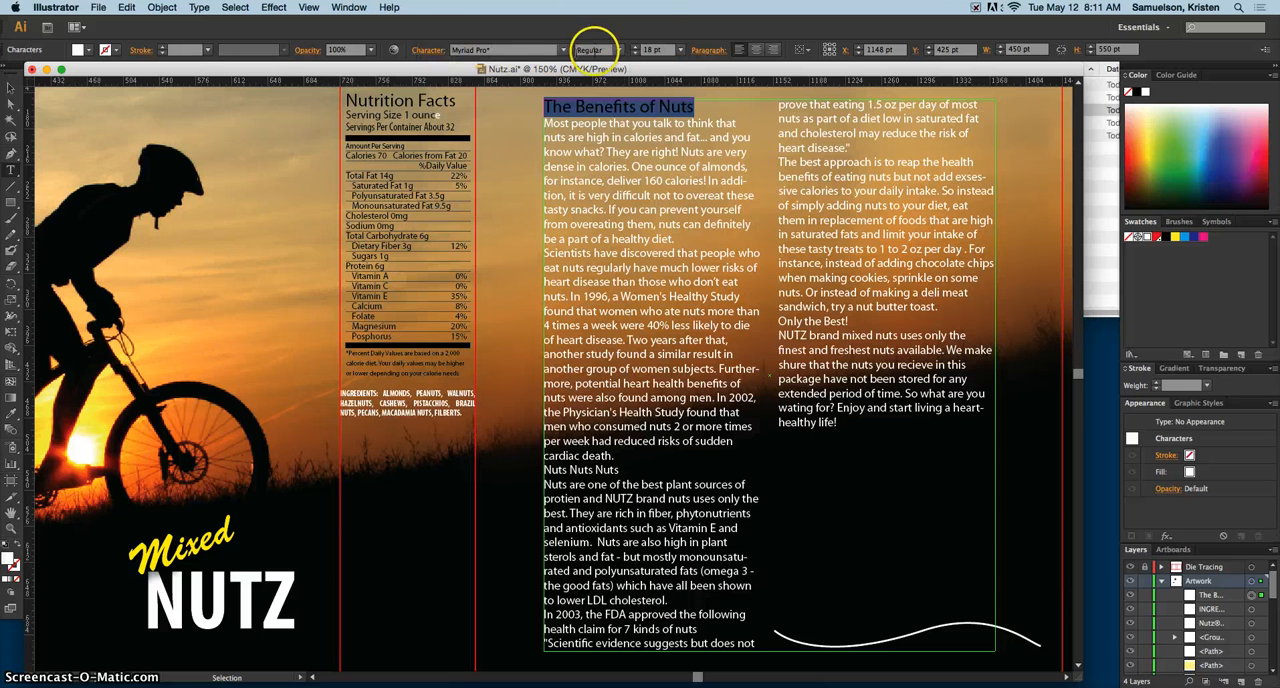
{"action": "left_click", "coordinate": [621, 50]}
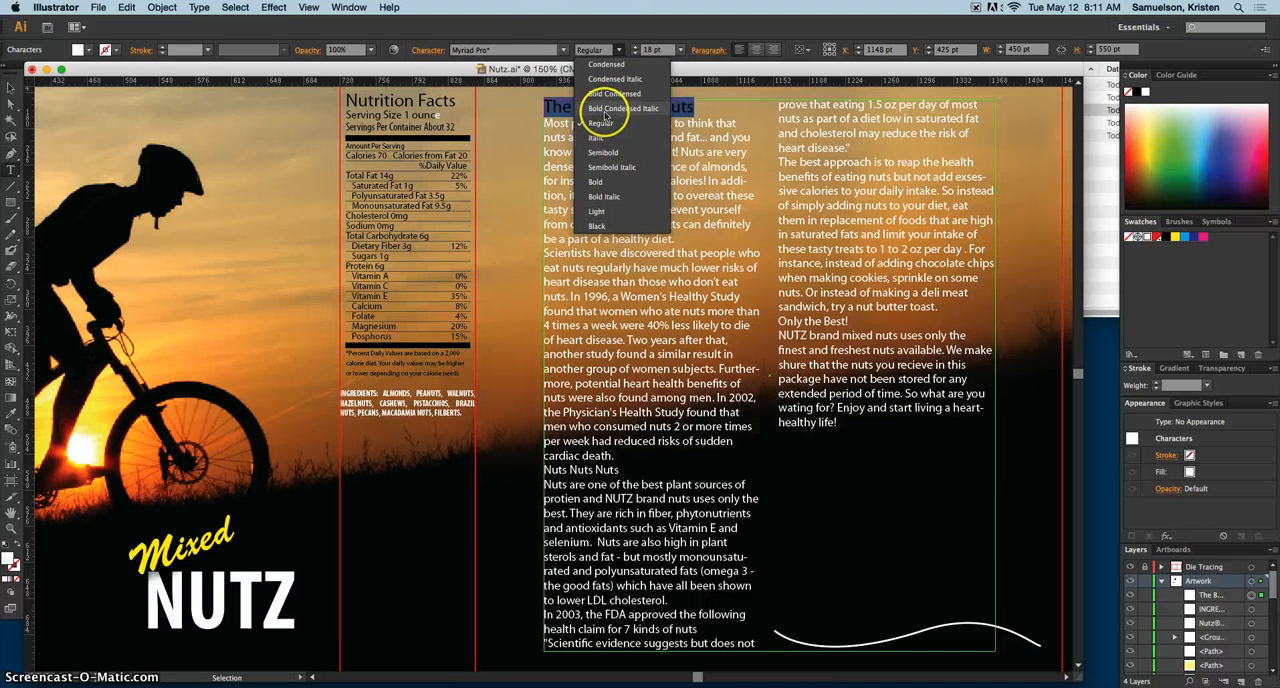
{"action": "left_click", "coordinate": [604, 182]}
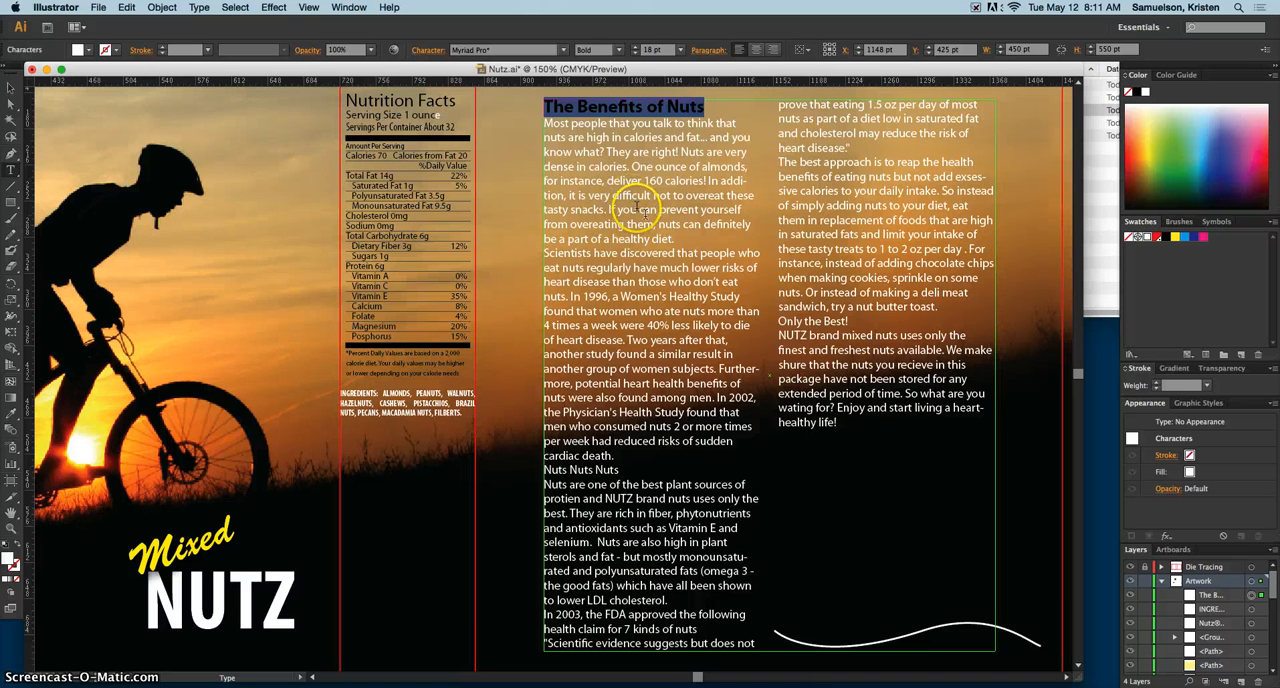
Step: Justify the first body paragraph below the heading with its last line left-aligned, and set its space after to 8 pt
{"action": "left_click", "coordinate": [633, 204]}
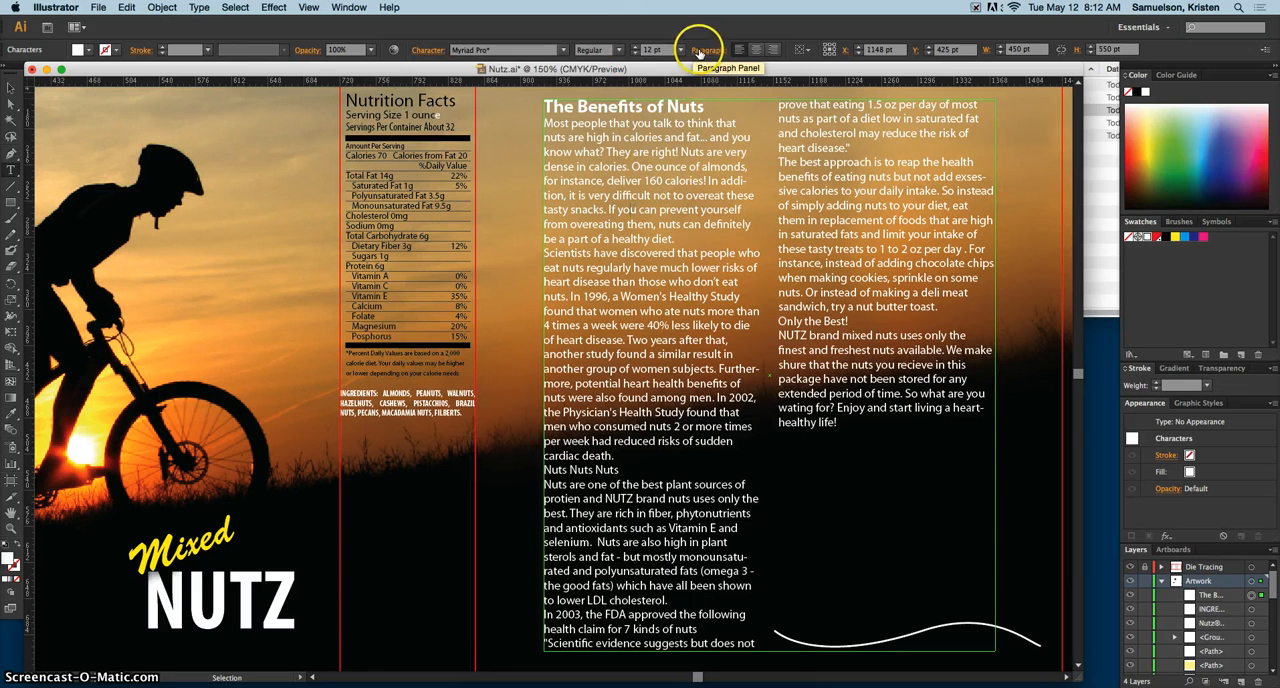
{"action": "left_click", "coordinate": [700, 50]}
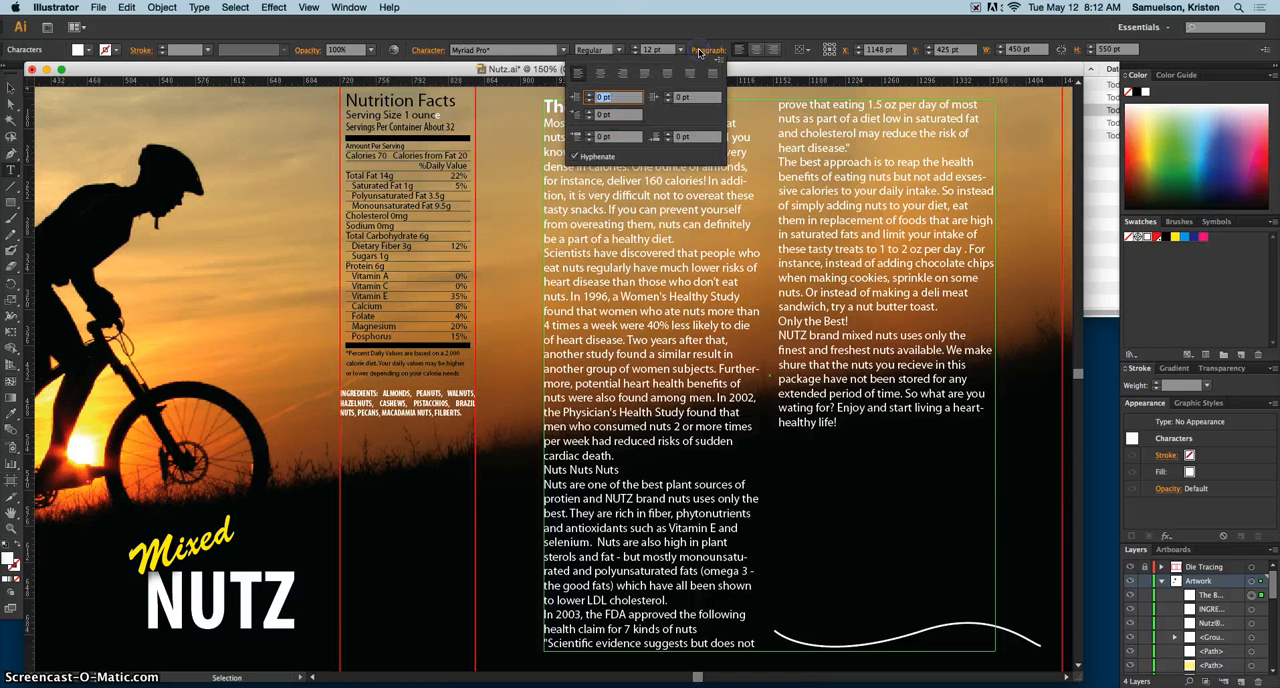
{"action": "left_click", "coordinate": [645, 76]}
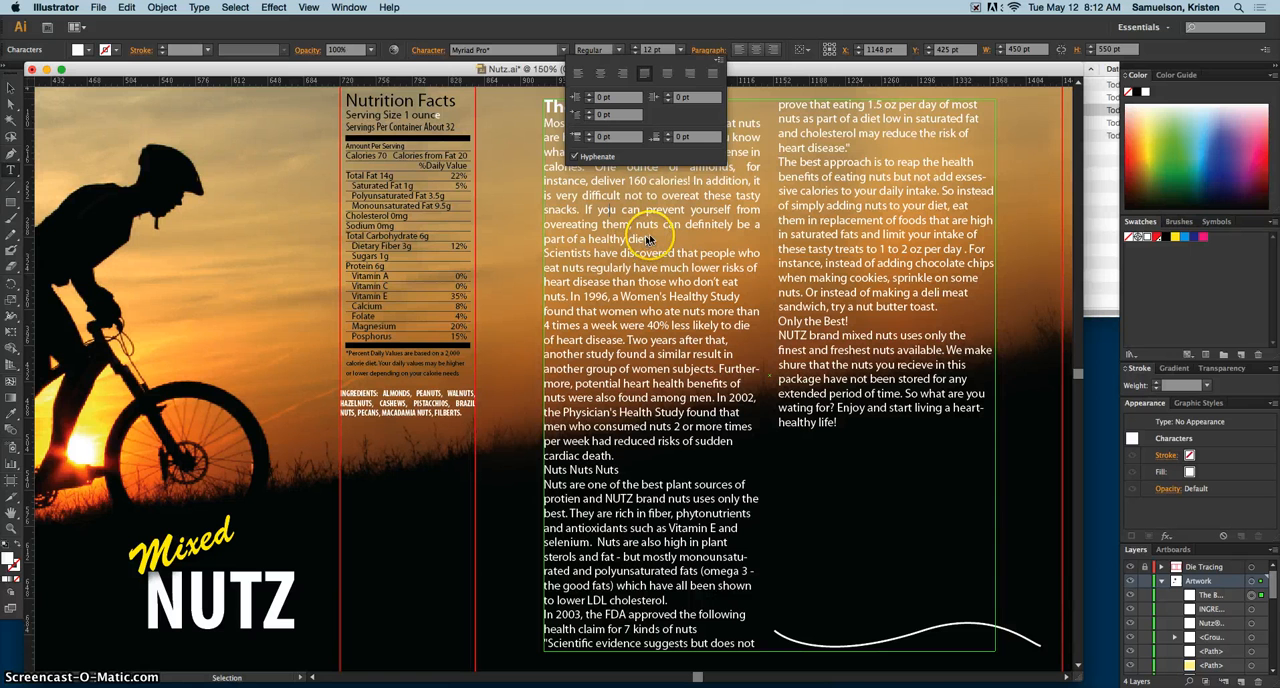
{"action": "left_click", "coordinate": [669, 135]}
{"action": "left_click", "coordinate": [669, 135]}
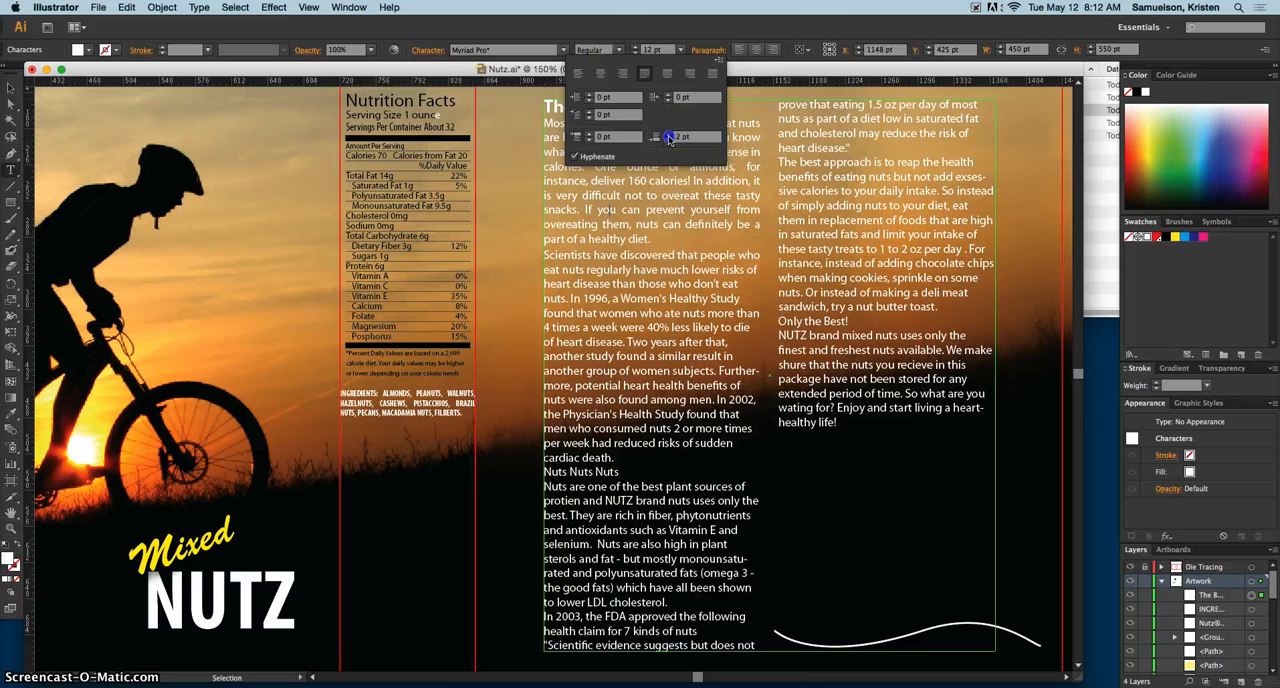
{"action": "left_click", "coordinate": [669, 135]}
{"action": "left_click", "coordinate": [669, 135]}
{"action": "left_click", "coordinate": [669, 136]}
{"action": "left_click", "coordinate": [669, 136]}
{"action": "left_click", "coordinate": [669, 136]}
{"action": "left_click", "coordinate": [669, 136]}
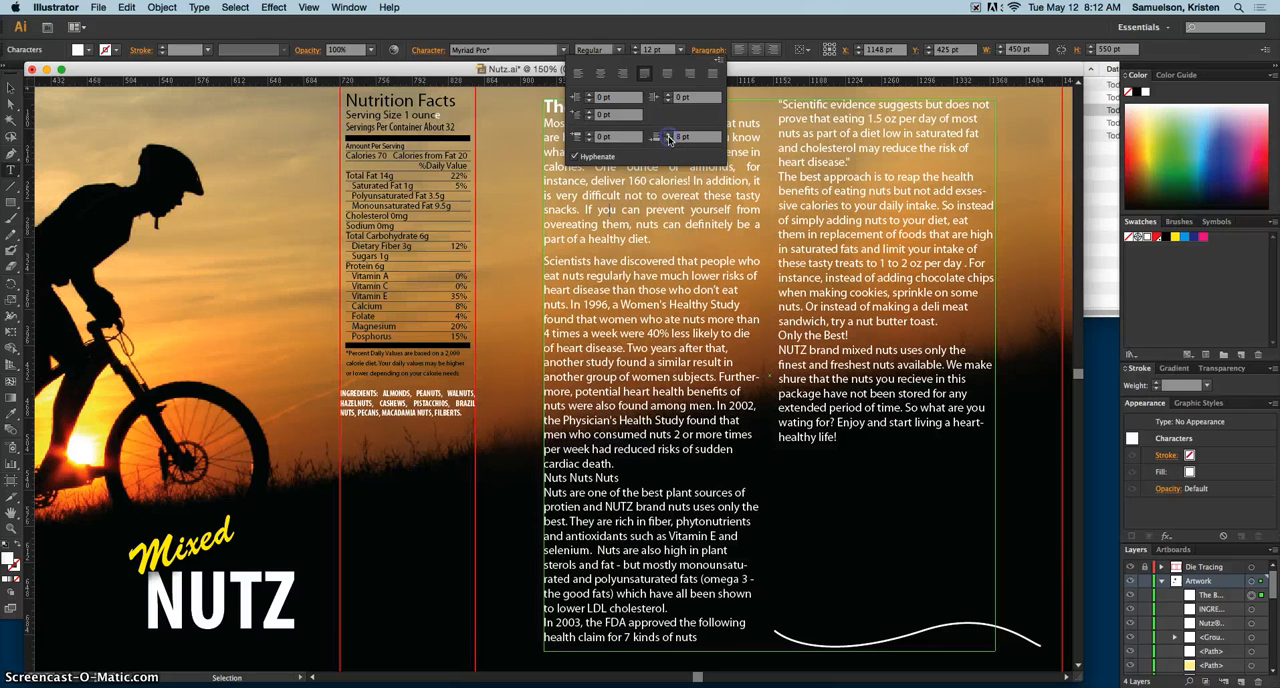